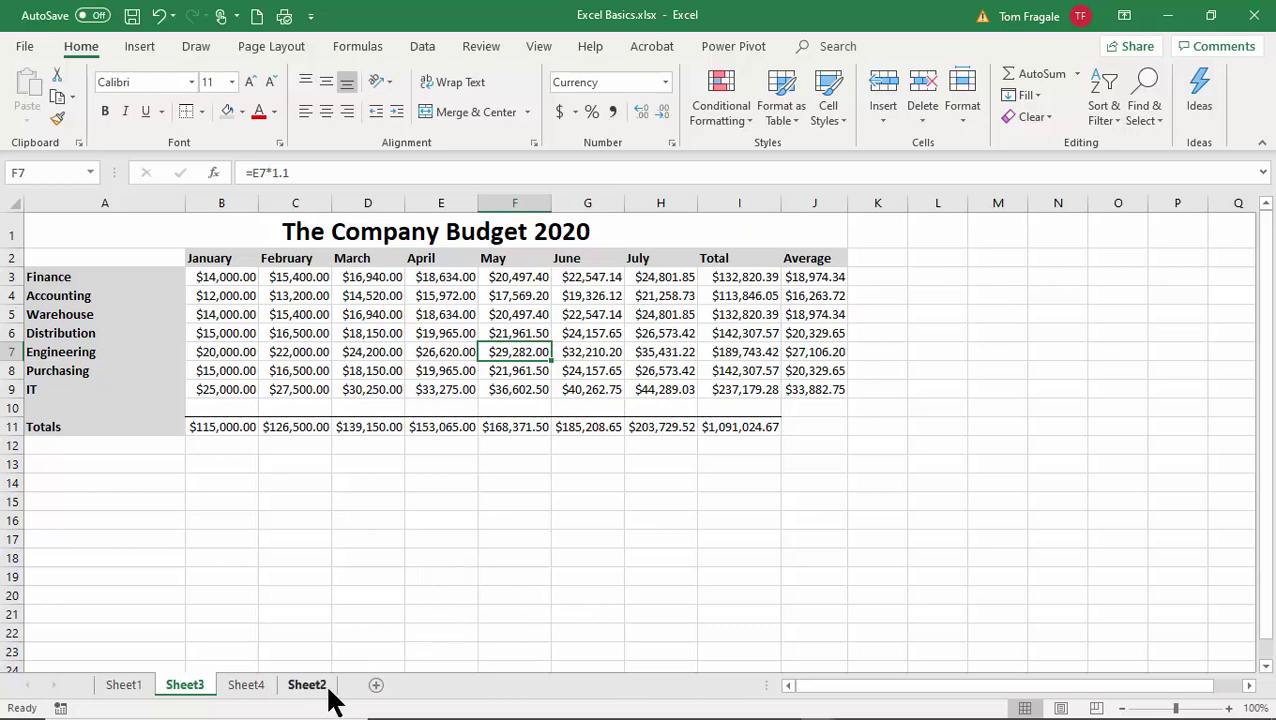
- Move Sheet2 between Sheet1 and Sheet3, and look through the contents of all four sheets
left_click_drag(324, 688, 161, 693)
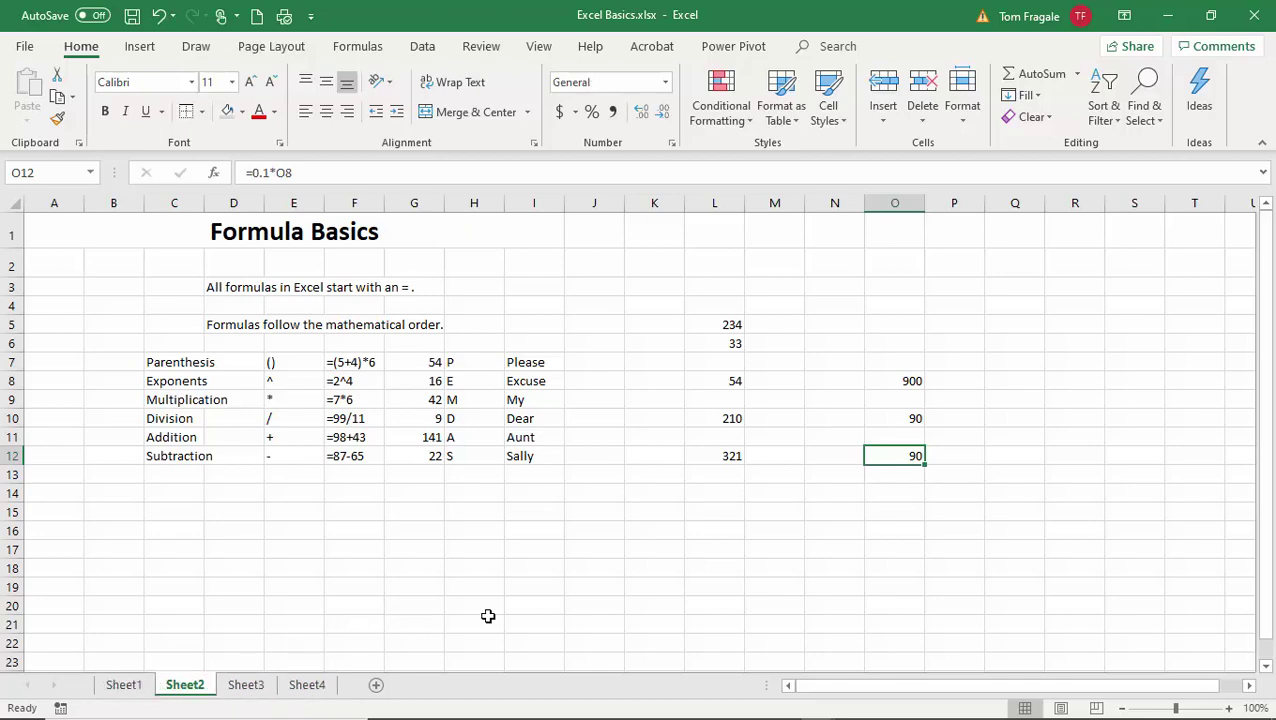
left_click(130, 690)
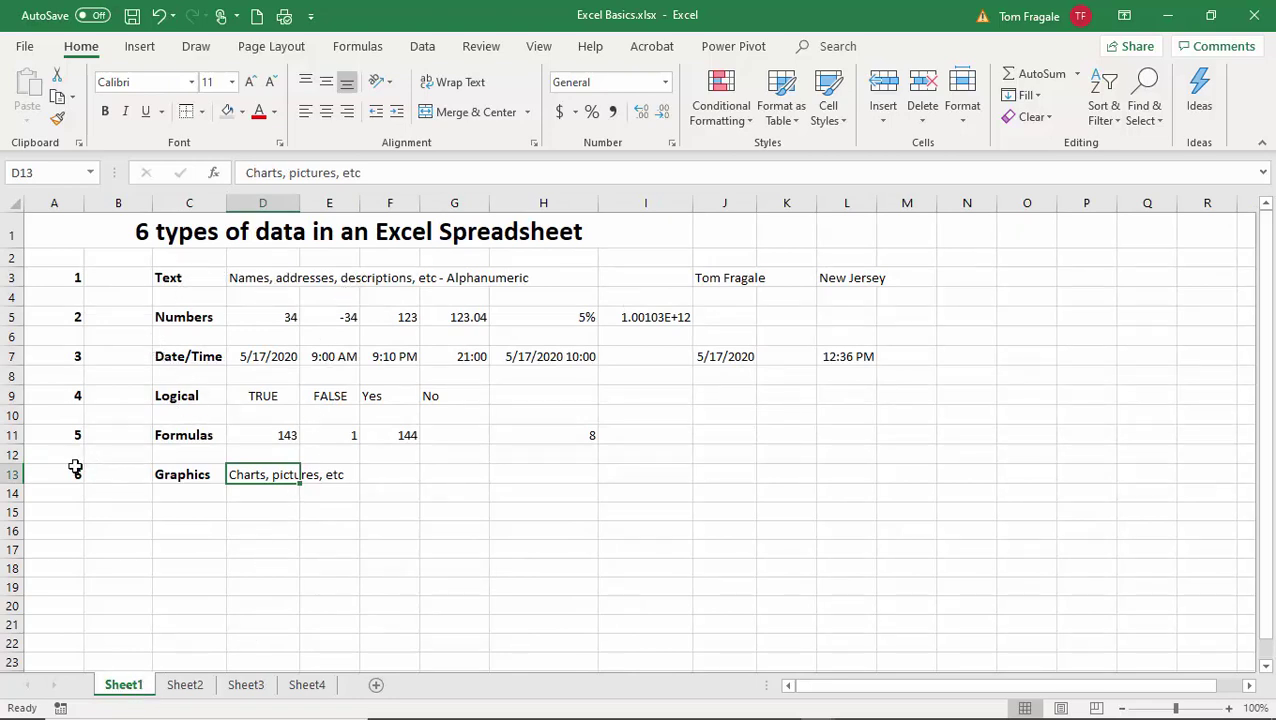
left_click(185, 690)
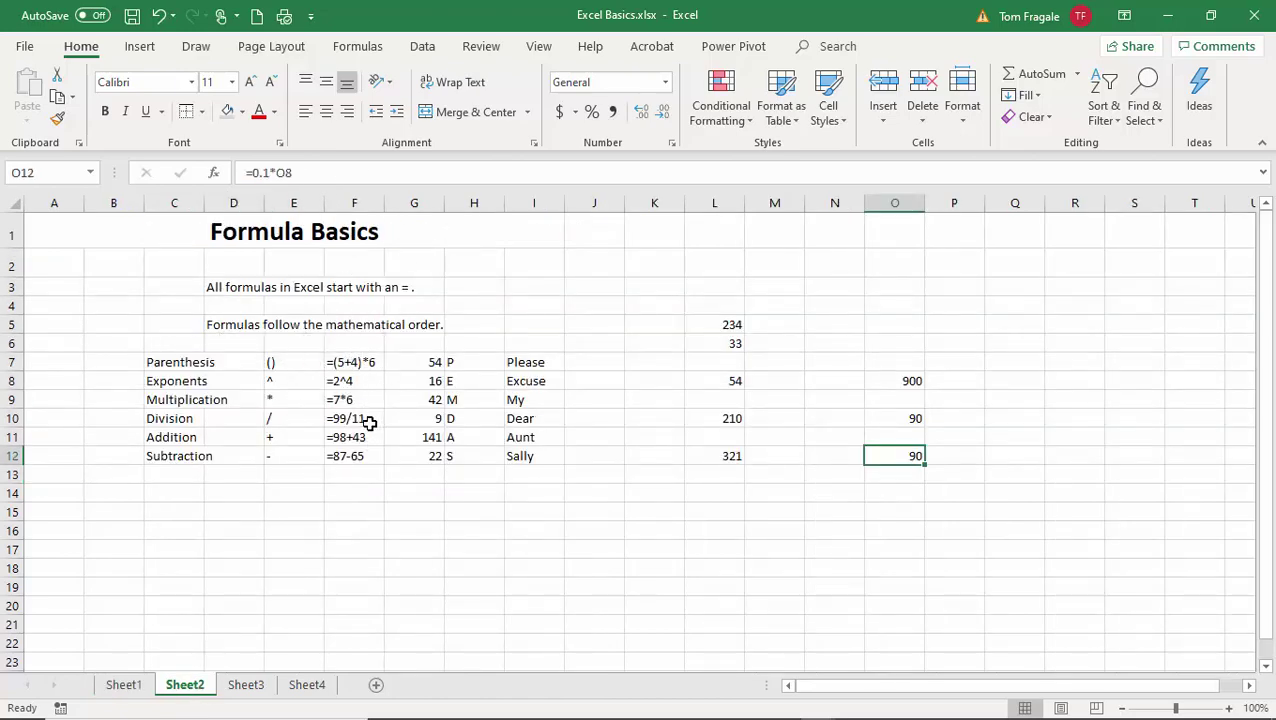
left_click(245, 687)
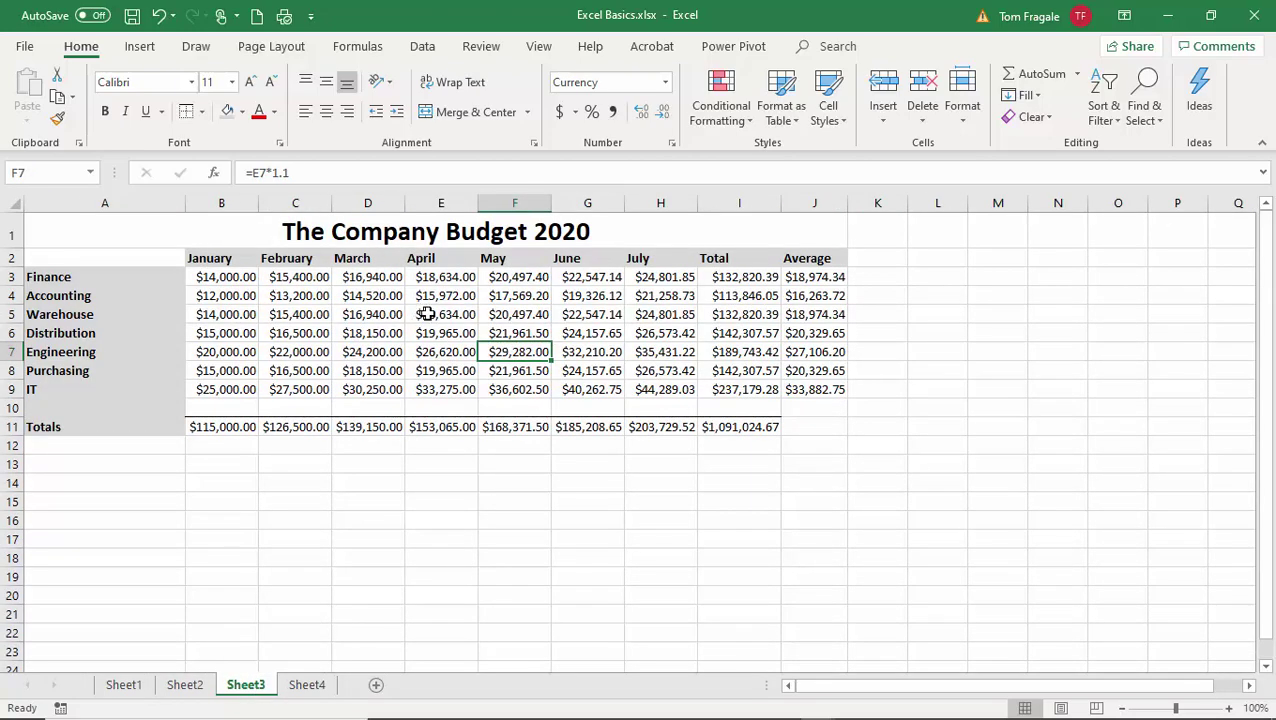
left_click(307, 690)
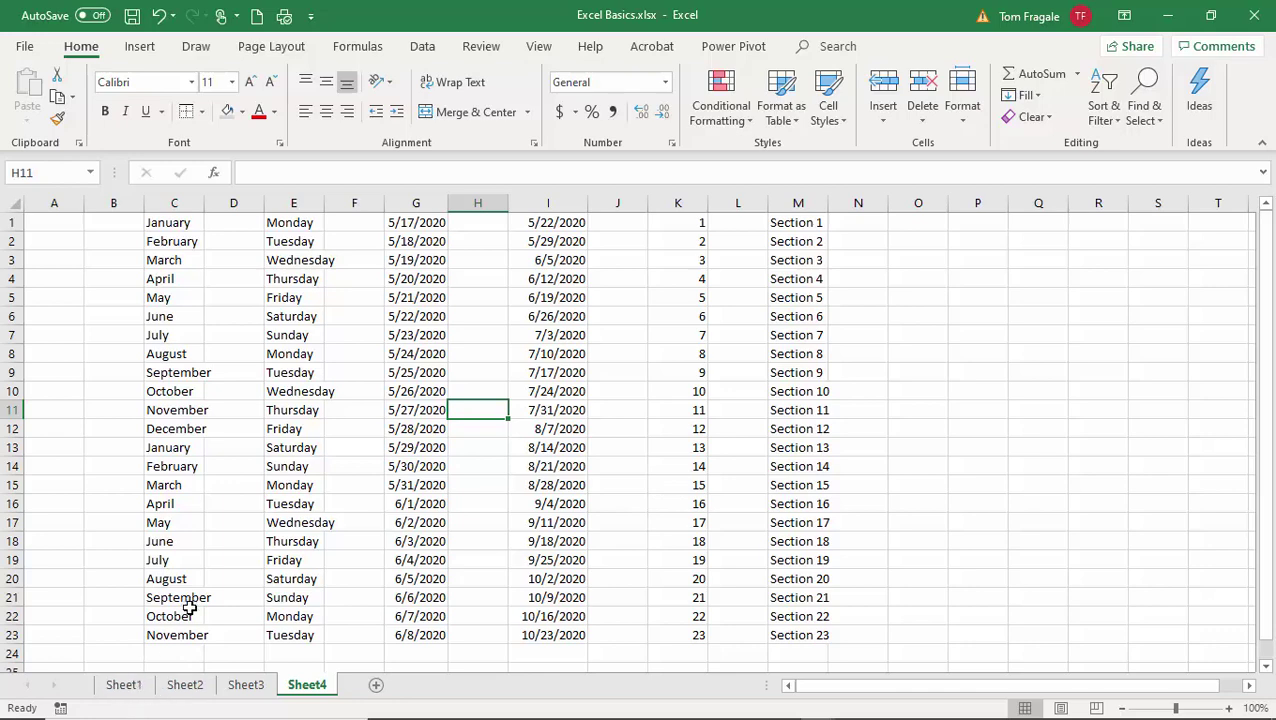
- Rename Sheet1 as "6 types of data"
left_click(125, 688)
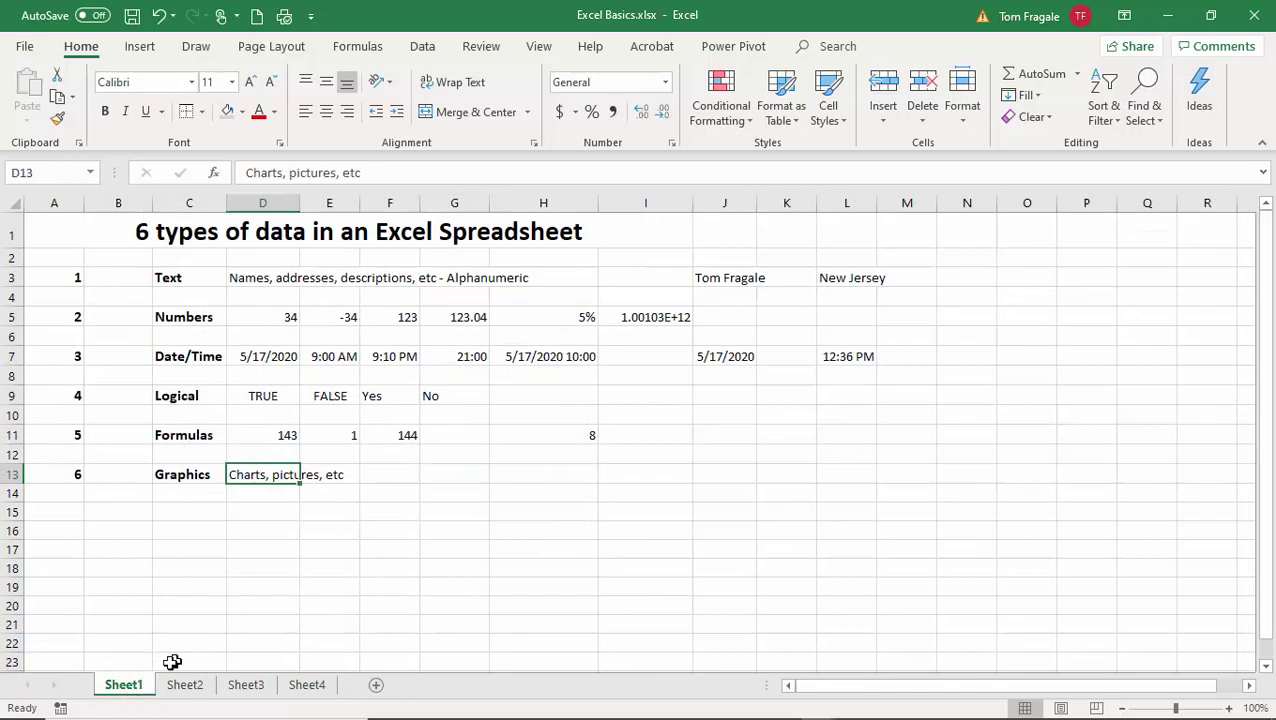
double_click(122, 688)
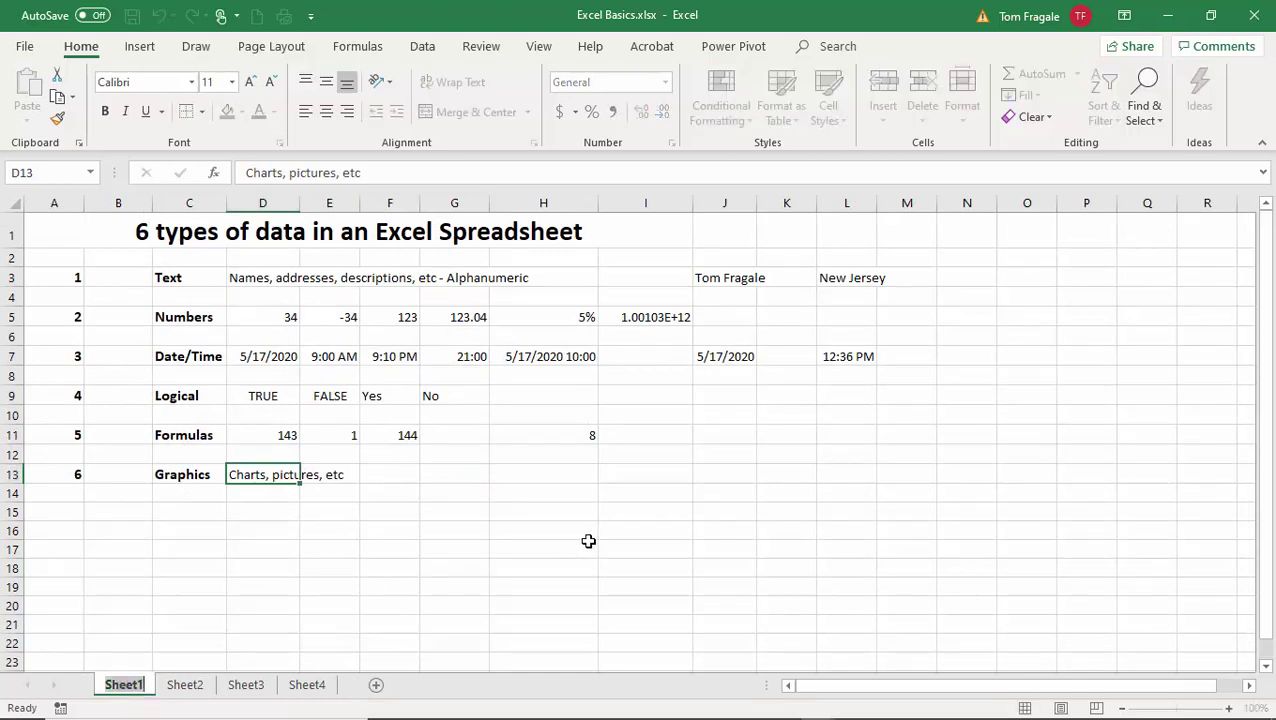
type("6 types")
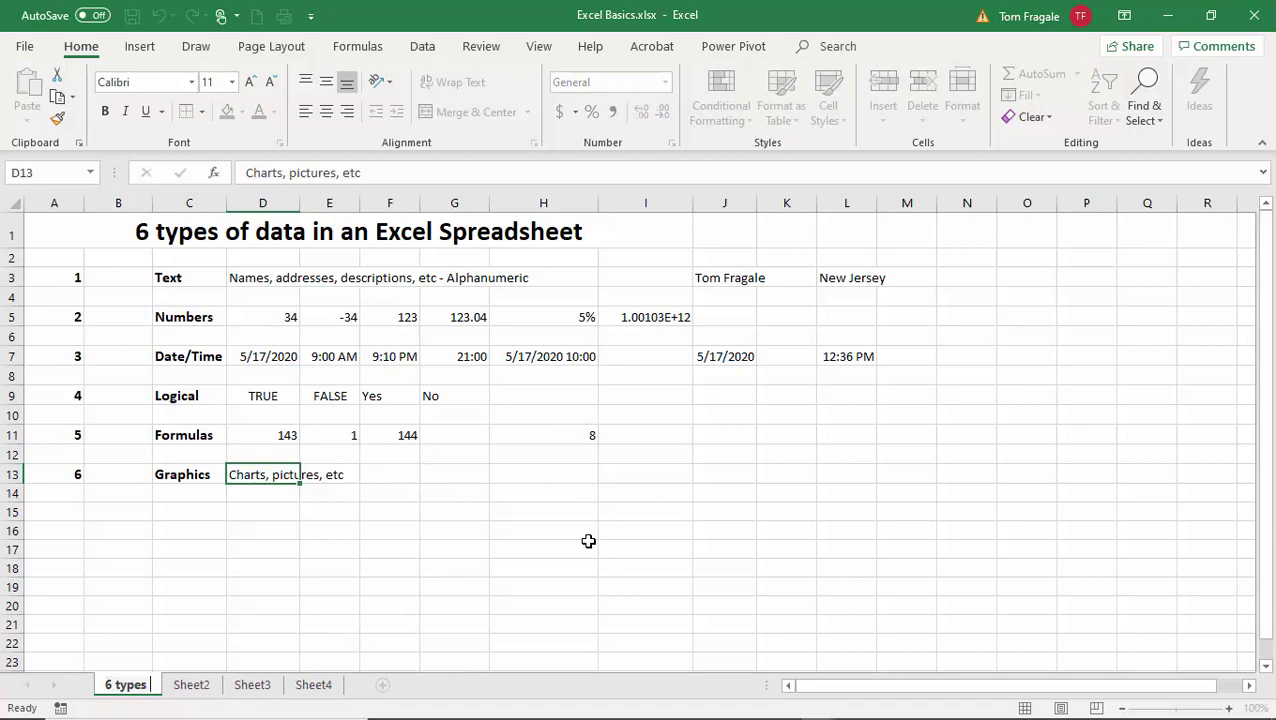
type(" of data")
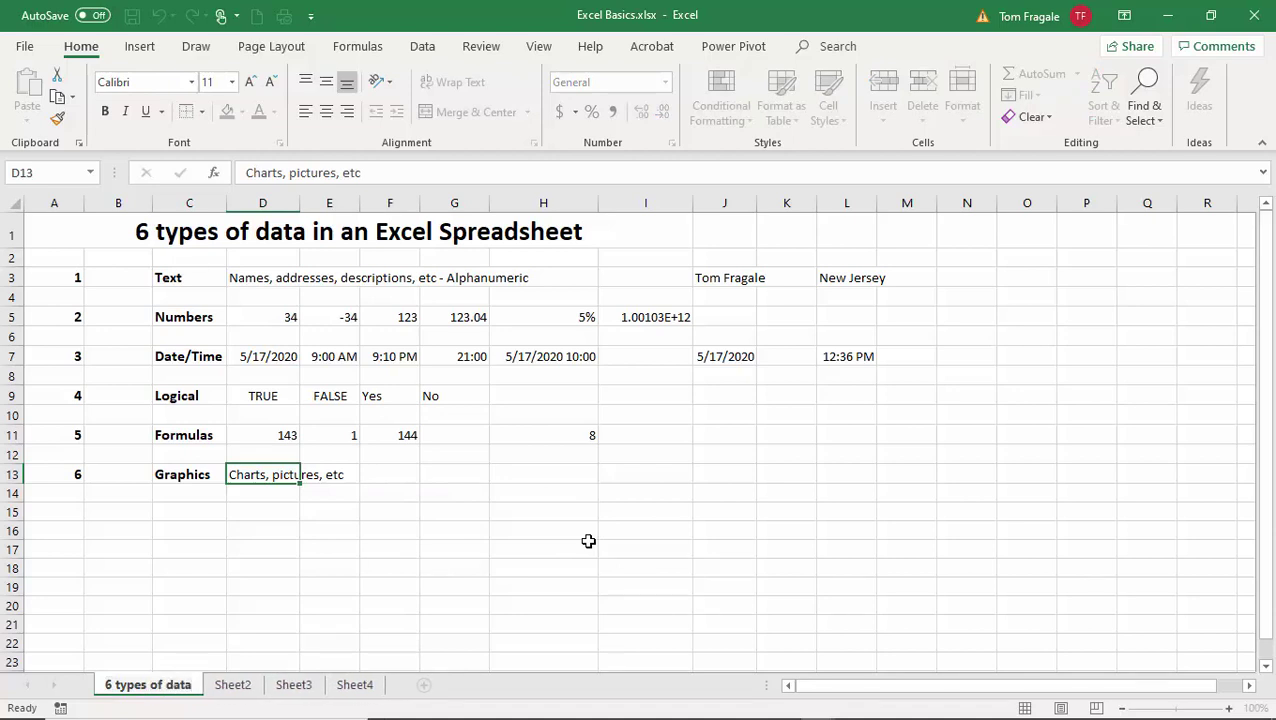
key("Return")
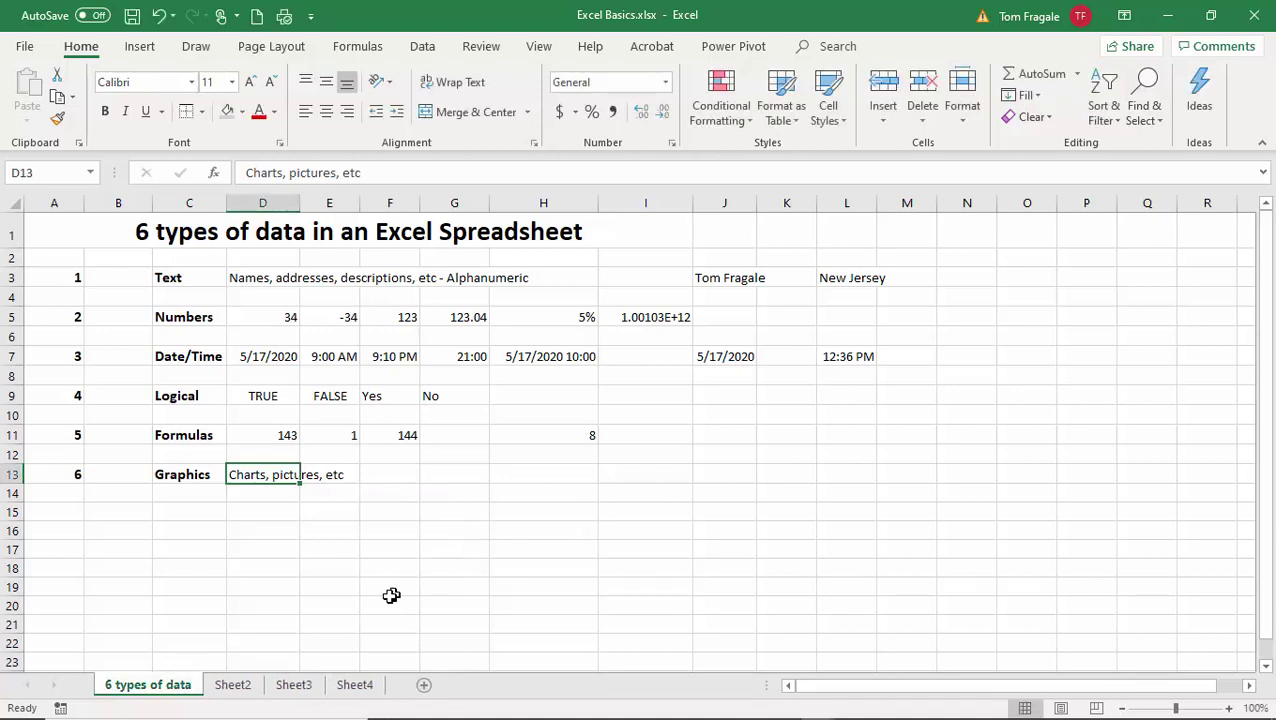
- Rename Sheet2 as "Formula Basics"
left_click(236, 690)
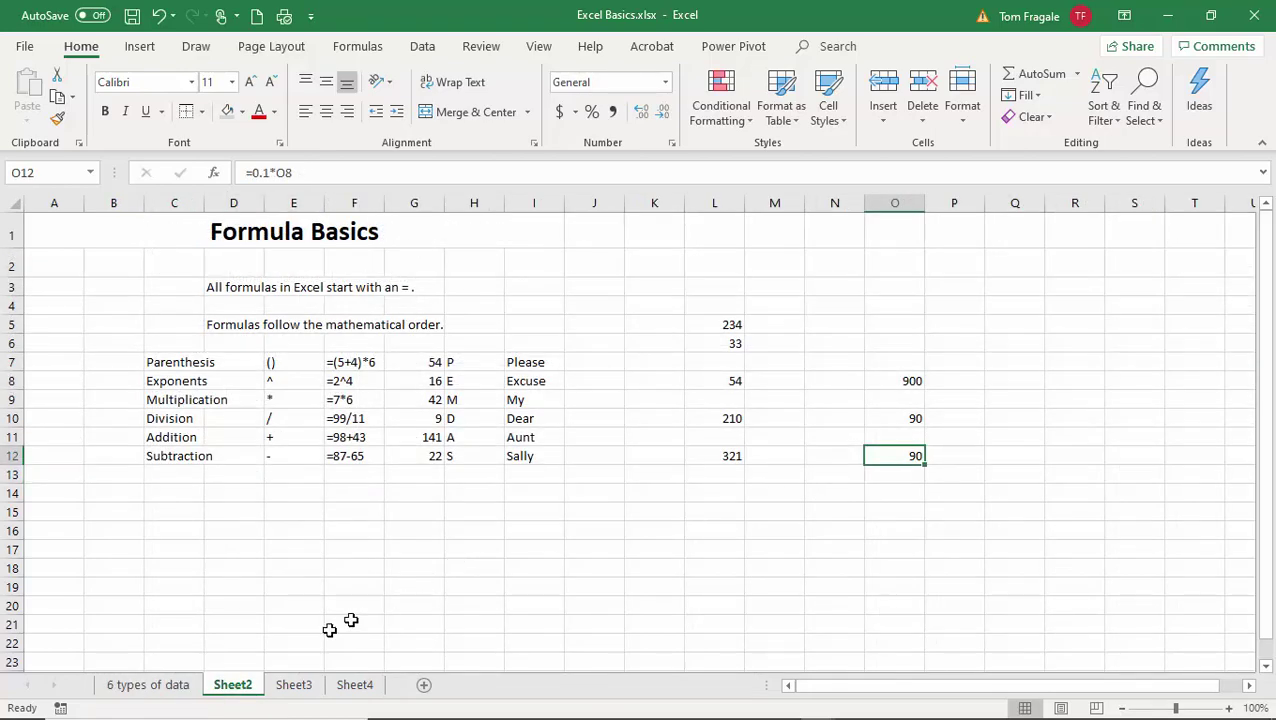
double_click(221, 690)
type("For")
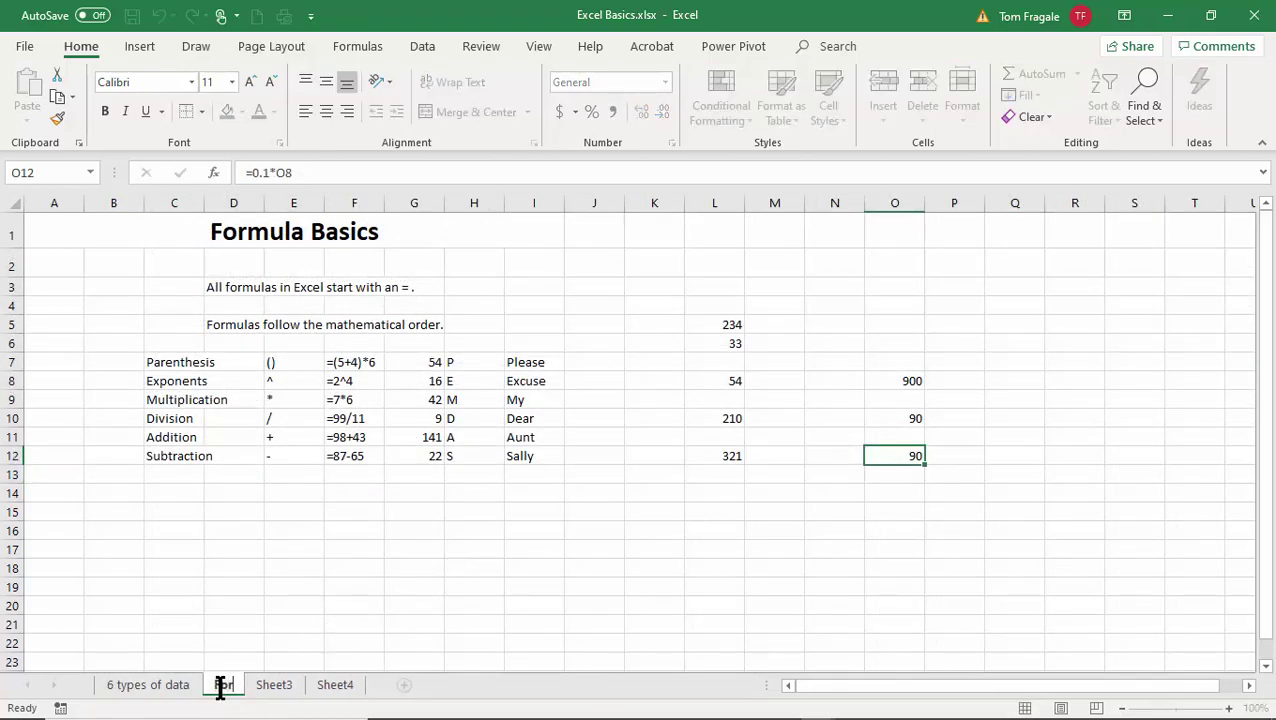
type("mu")
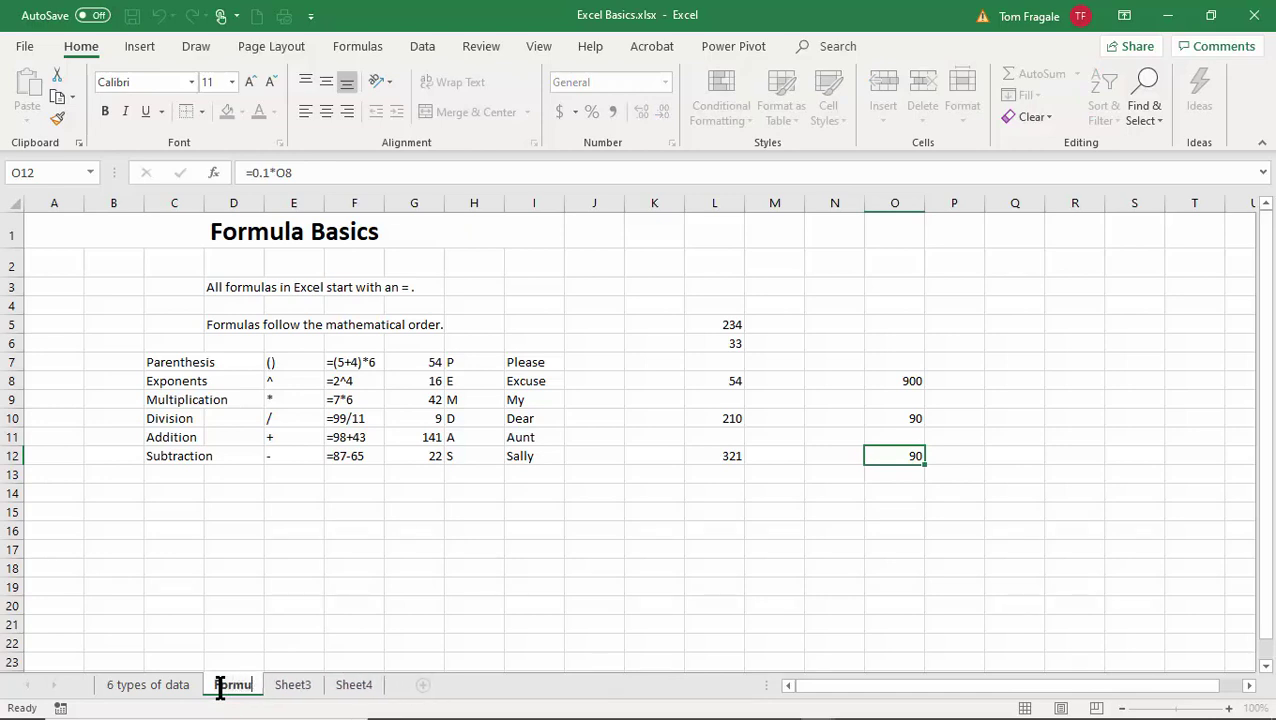
type("la Basics")
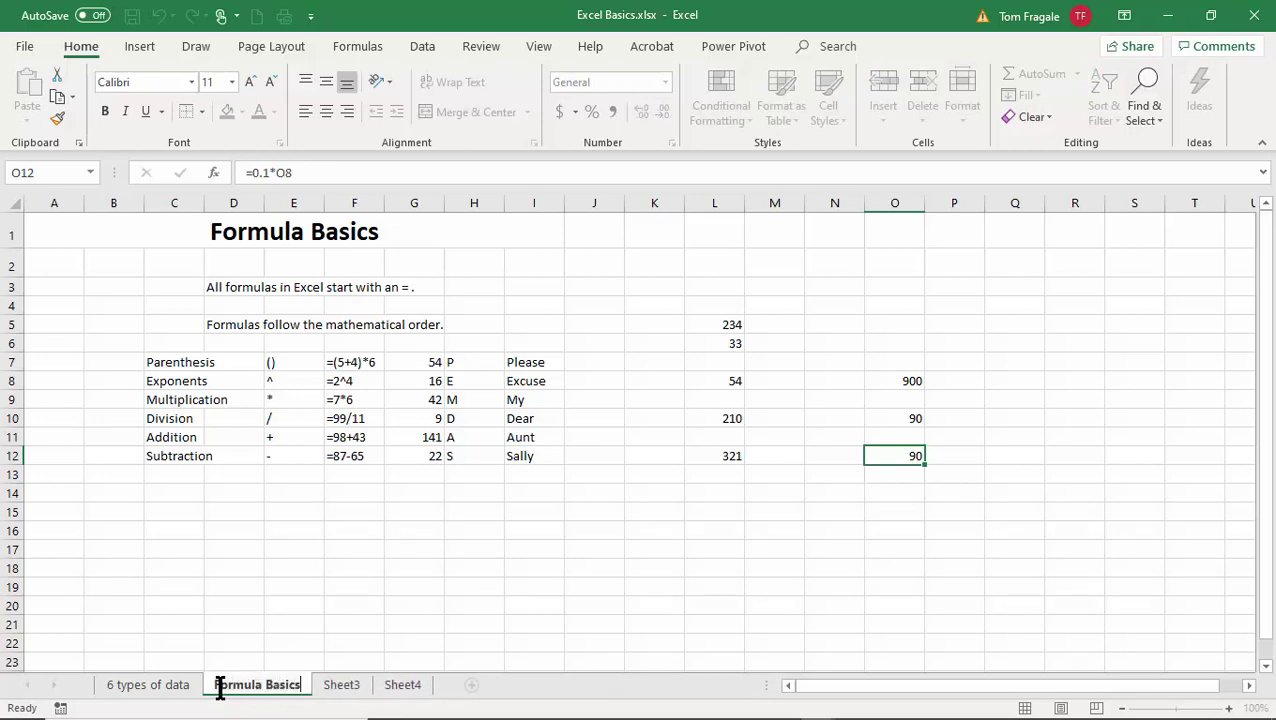
key("Return")
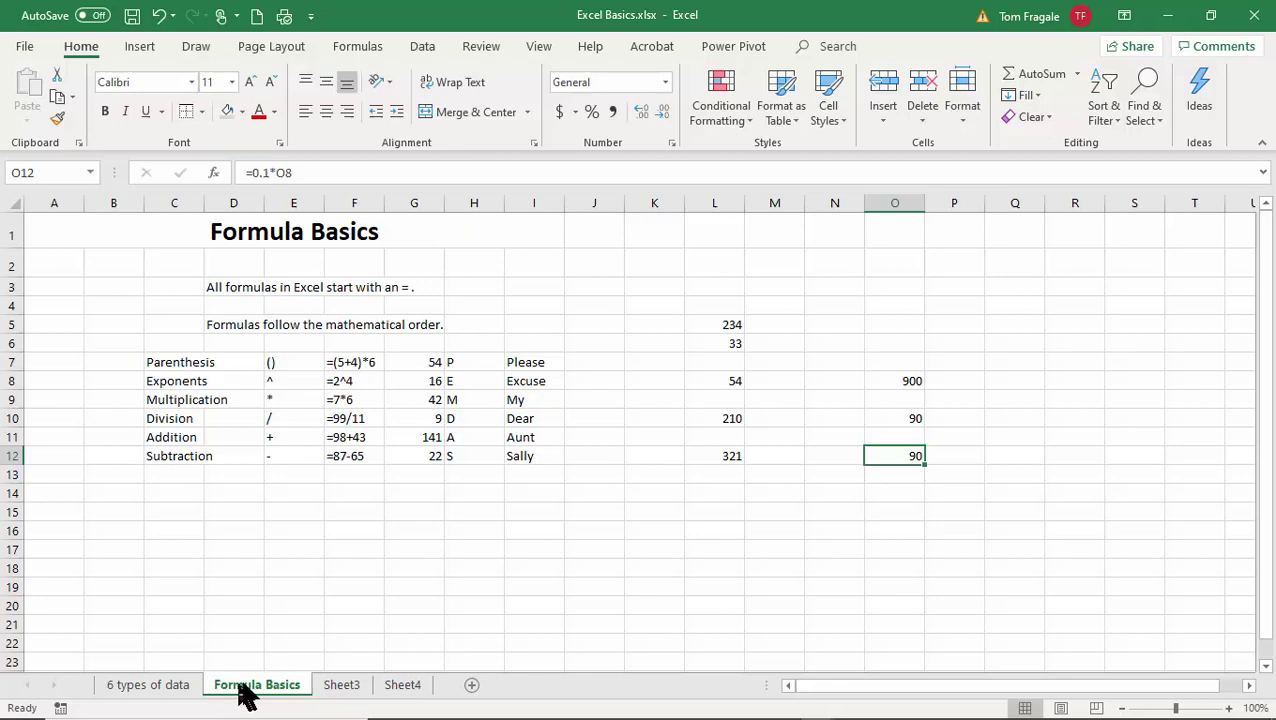
- Rename Sheet3, which holds the company budget, as "2020"
left_click(345, 690)
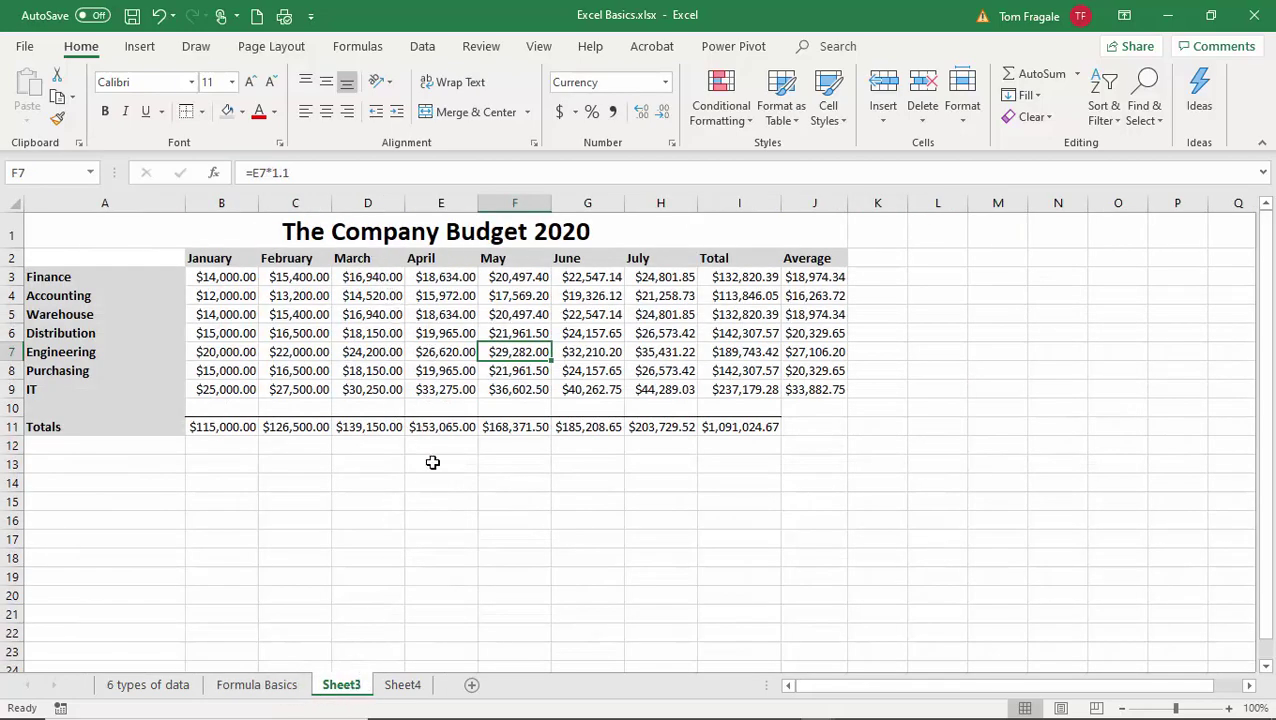
double_click(333, 690)
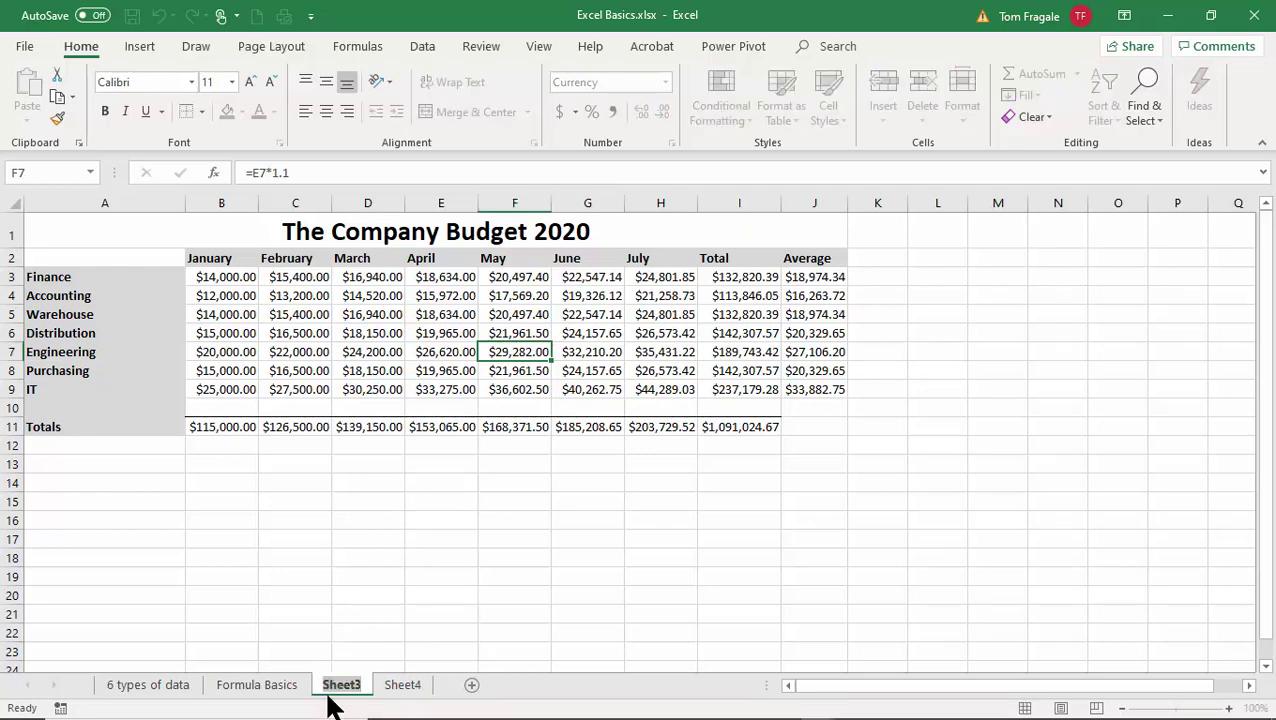
type("2020")
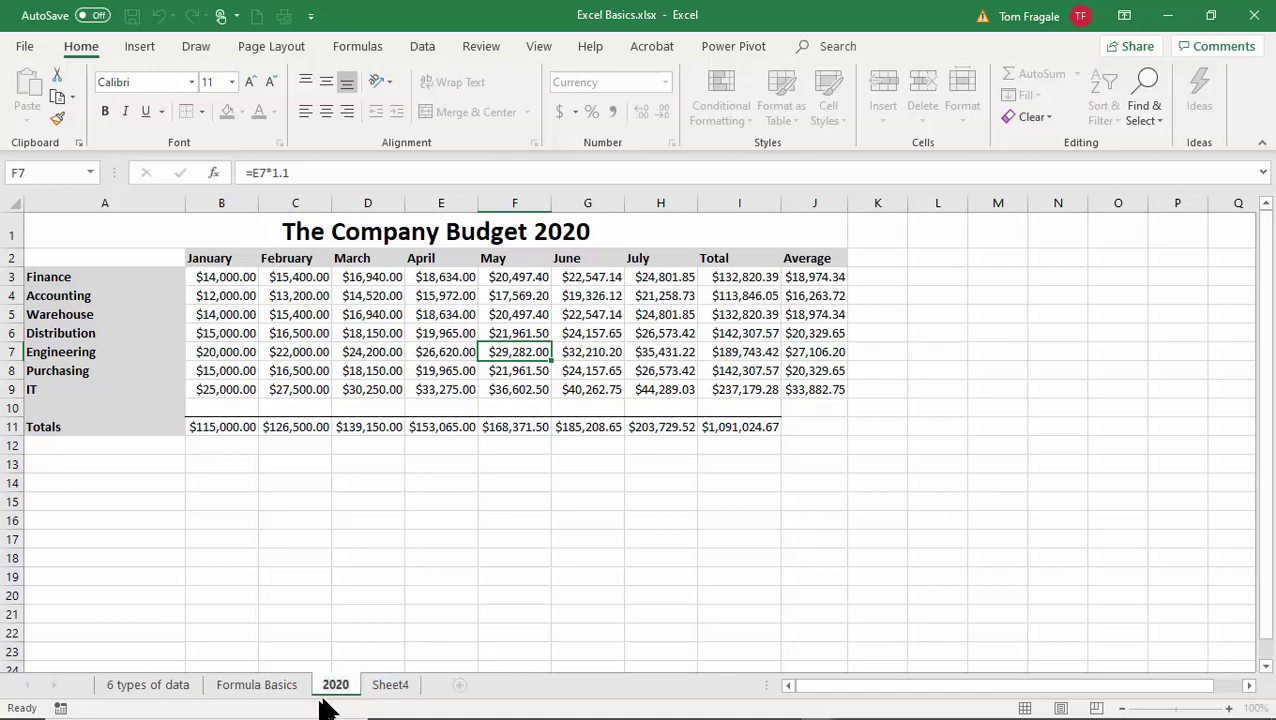
- Rename Sheet4, which holds the month, weekday and date series, as "Autofills"
left_click(390, 690)
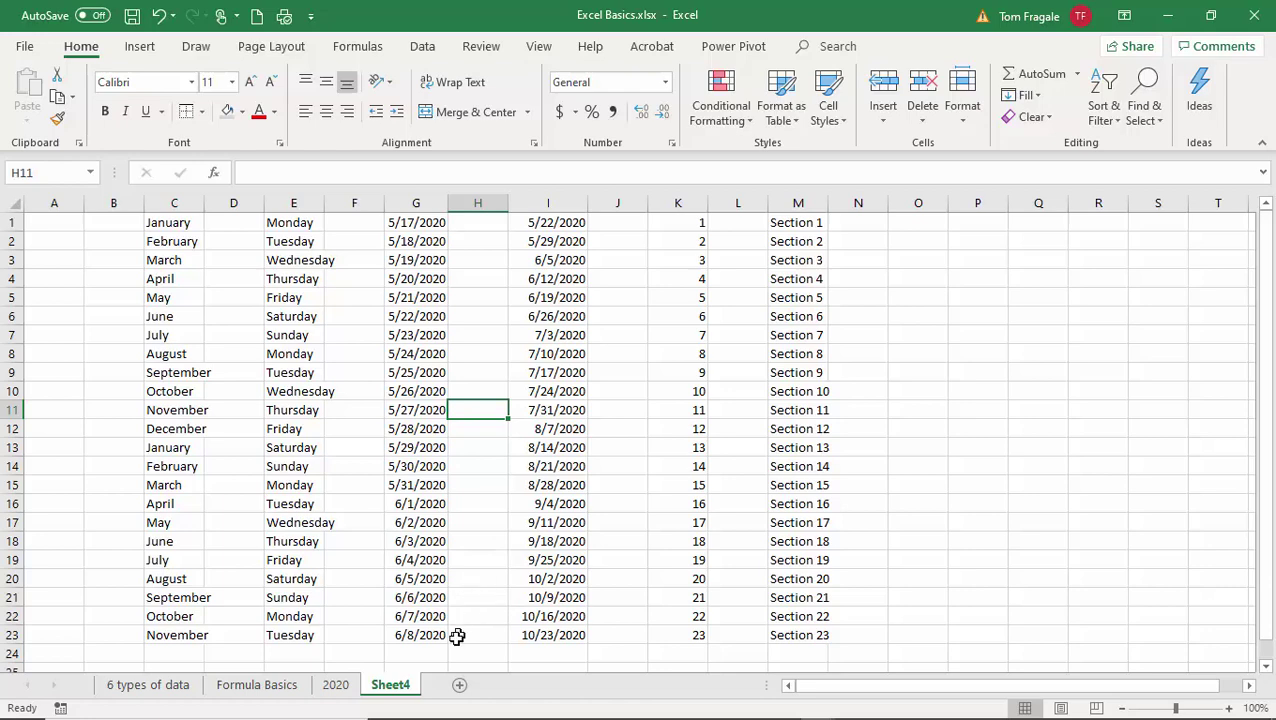
double_click(404, 684)
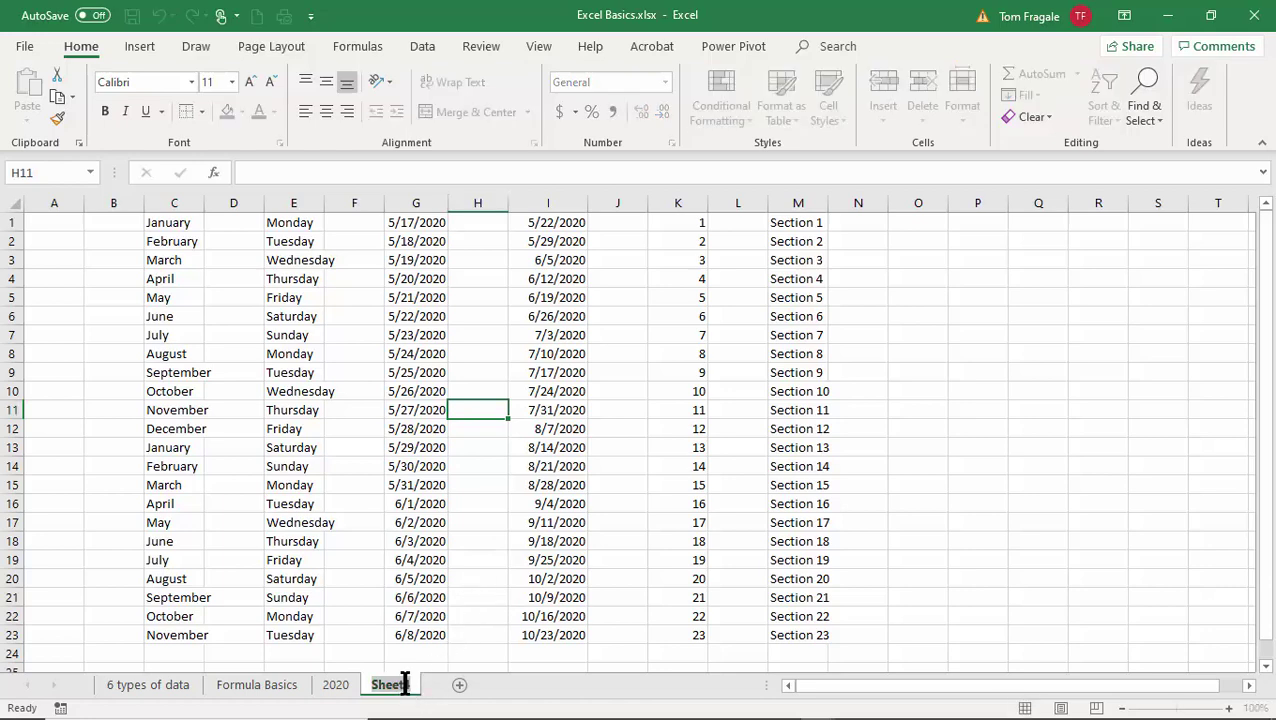
type("Auto")
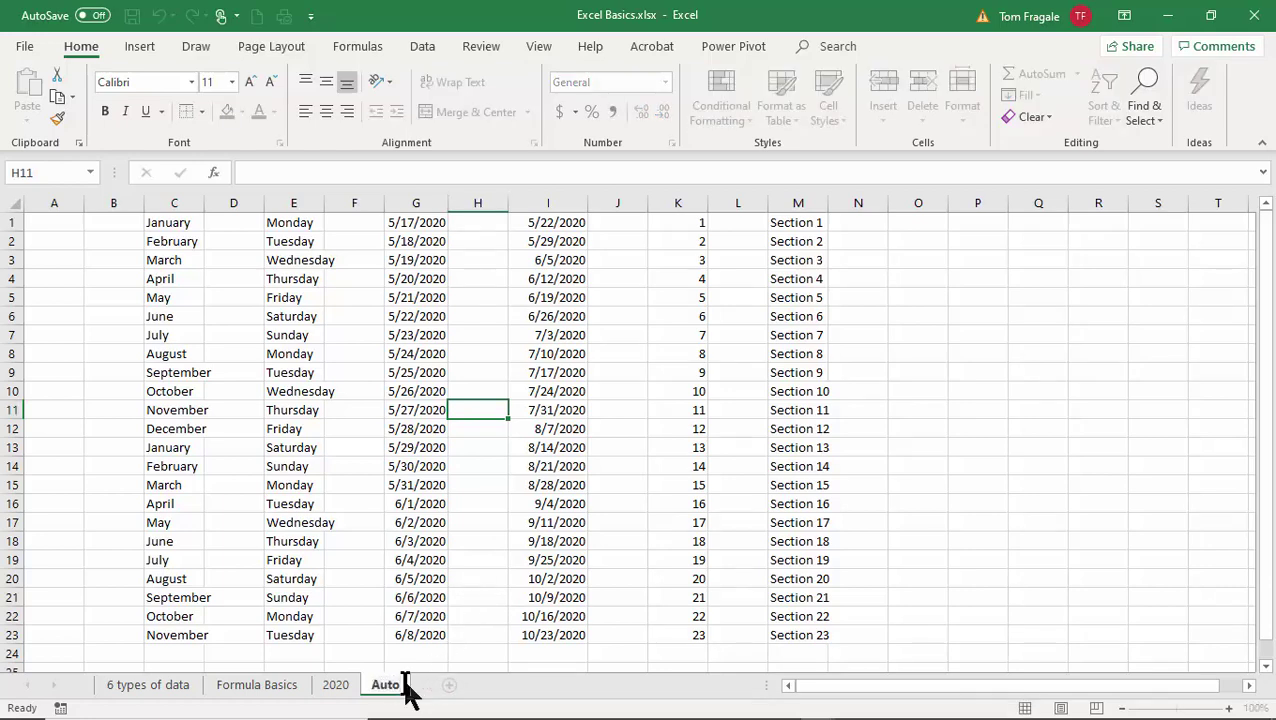
type("Fill")
key("Return")
key("Return")
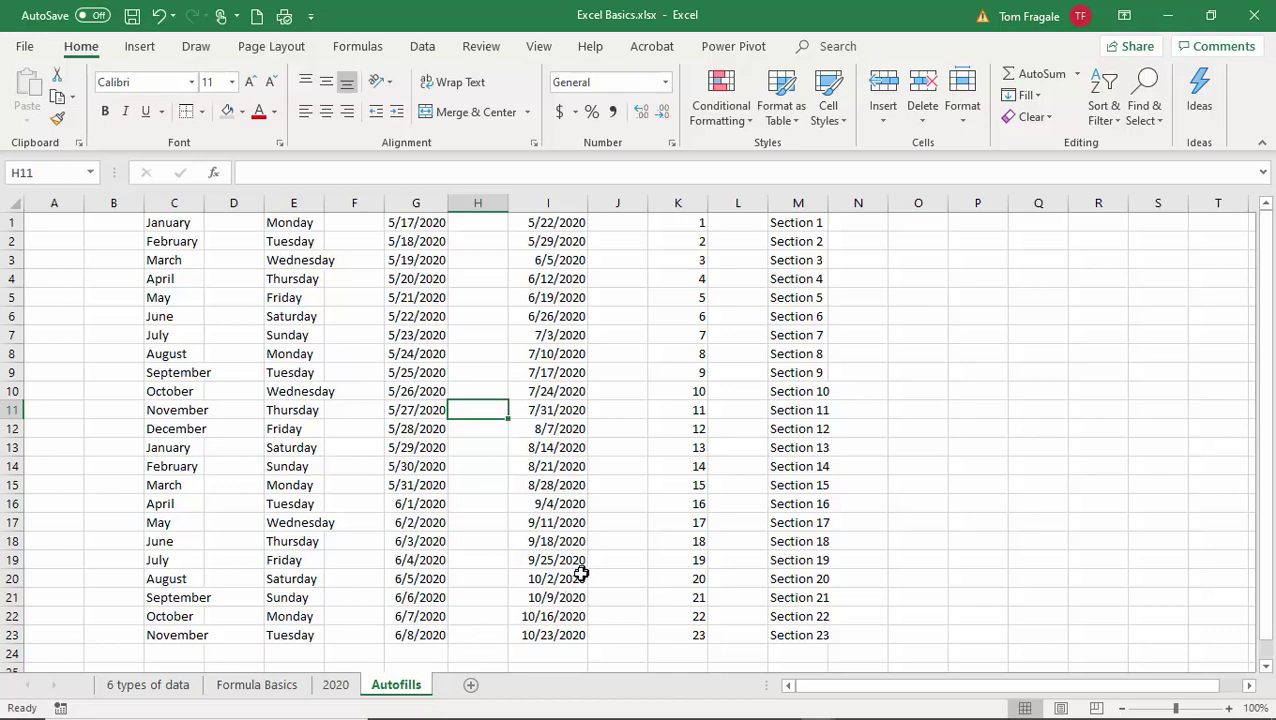
- Set the Autofills sheet's tab color to the standard red
right_click(397, 688)
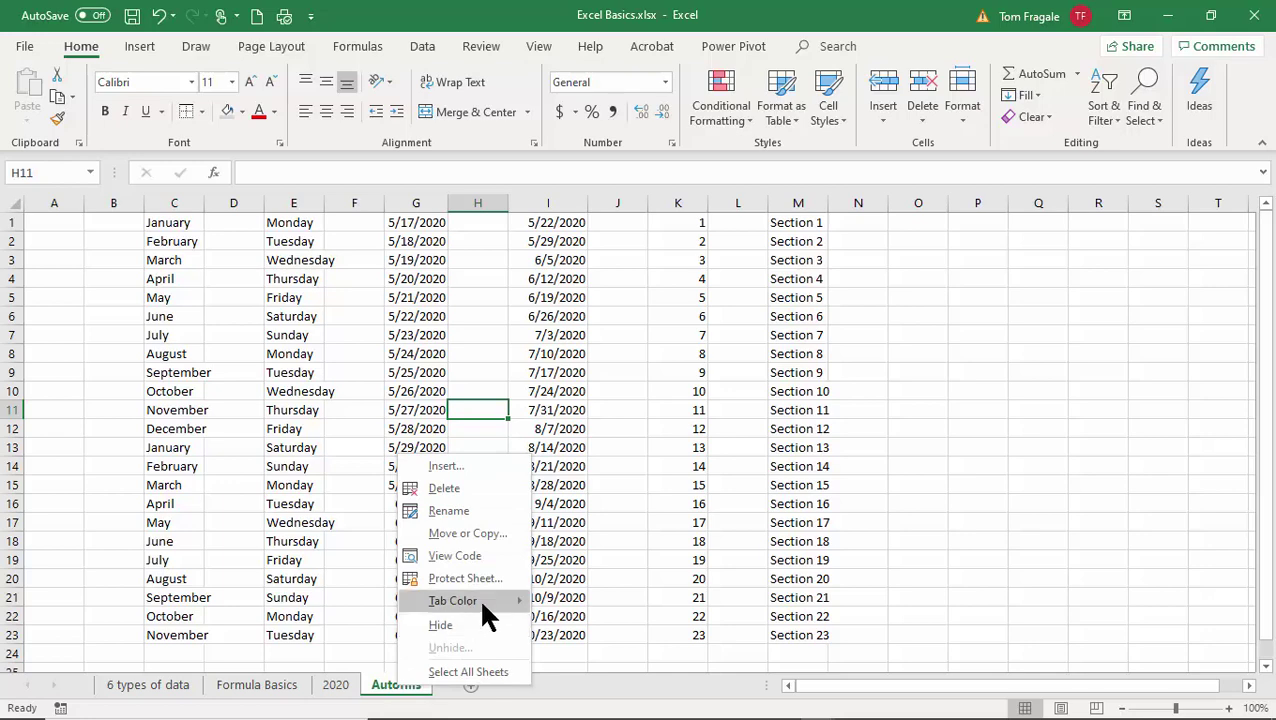
mouse_move(478, 596)
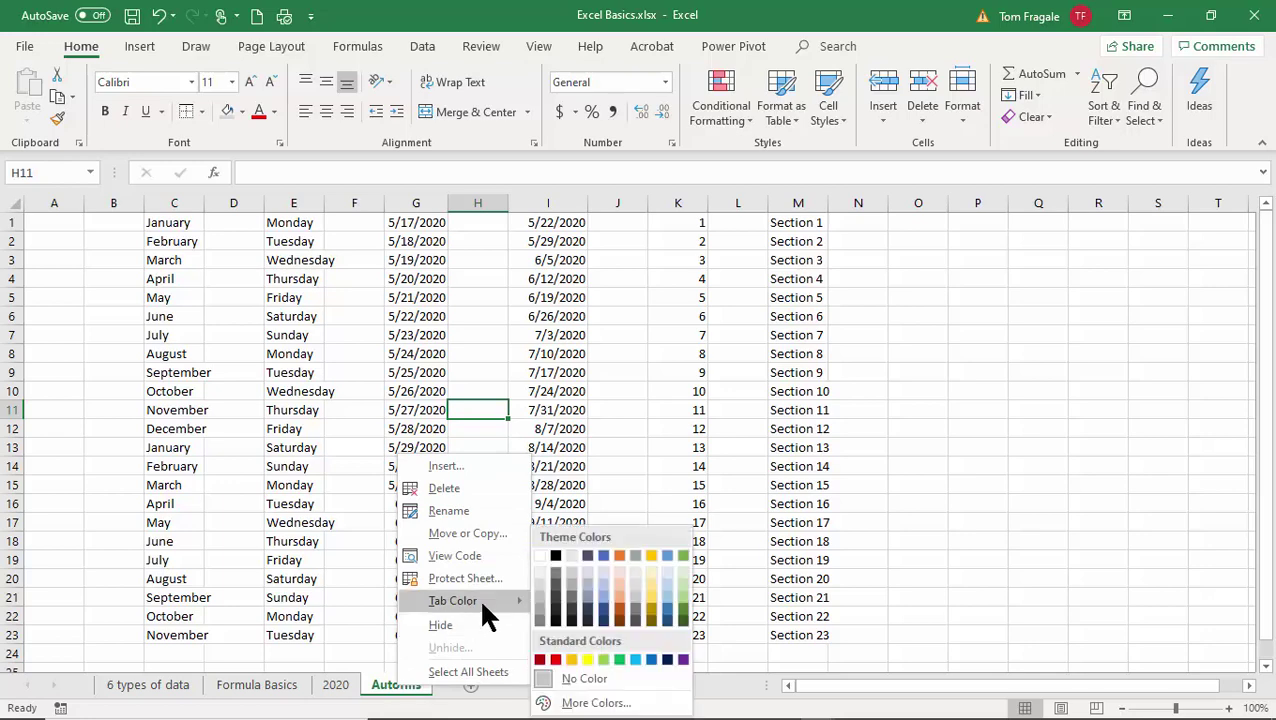
left_click(557, 662)
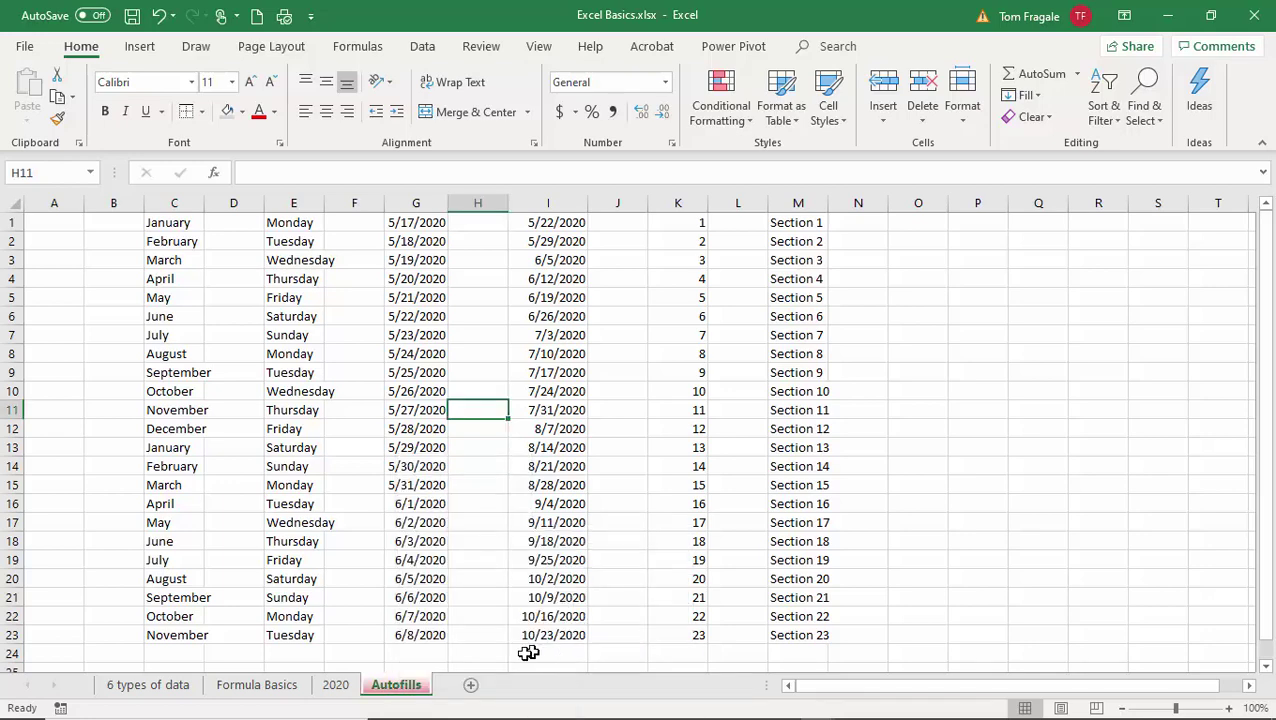
- Set the Formula Basics sheet's tab color to the standard blue
right_click(245, 690)
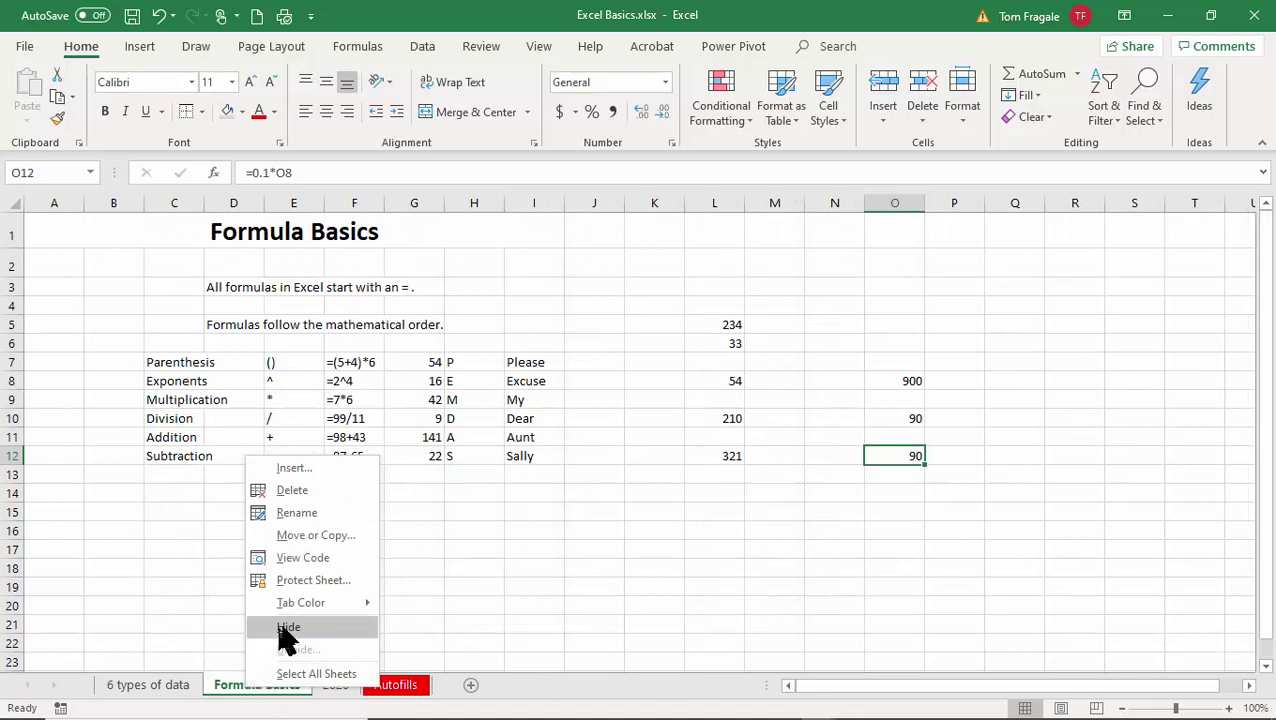
mouse_move(308, 606)
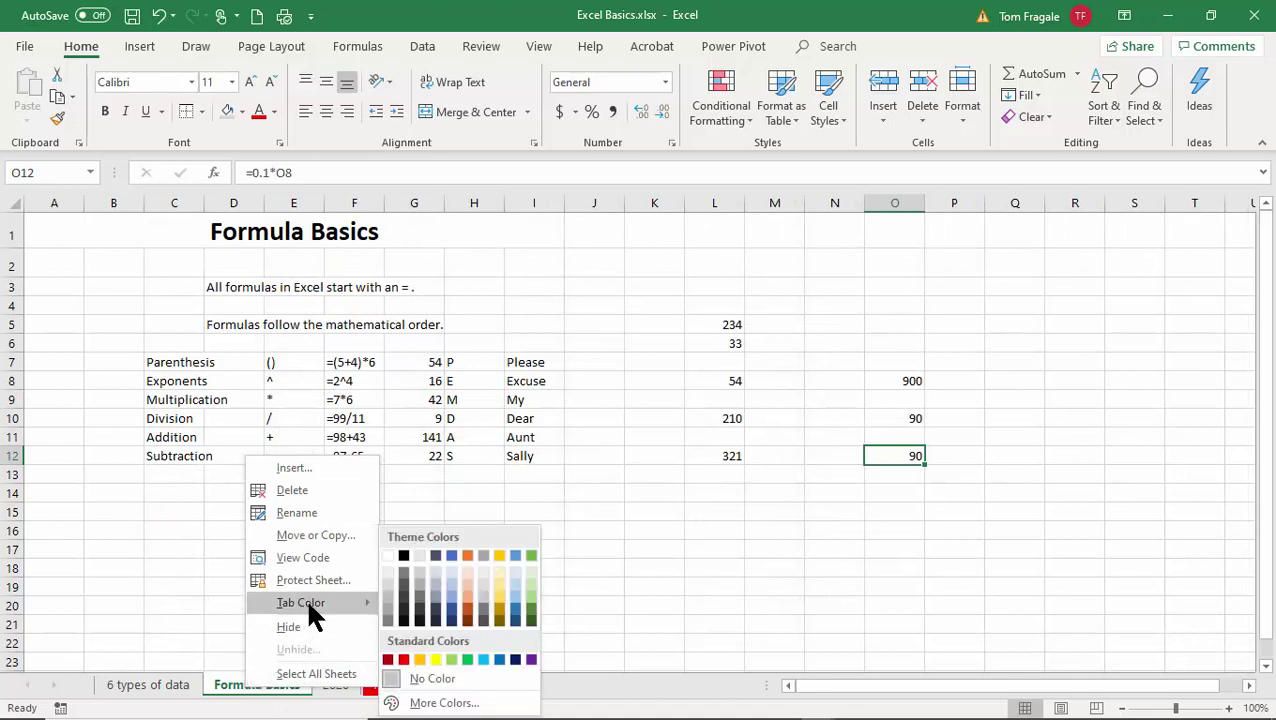
left_click(493, 660)
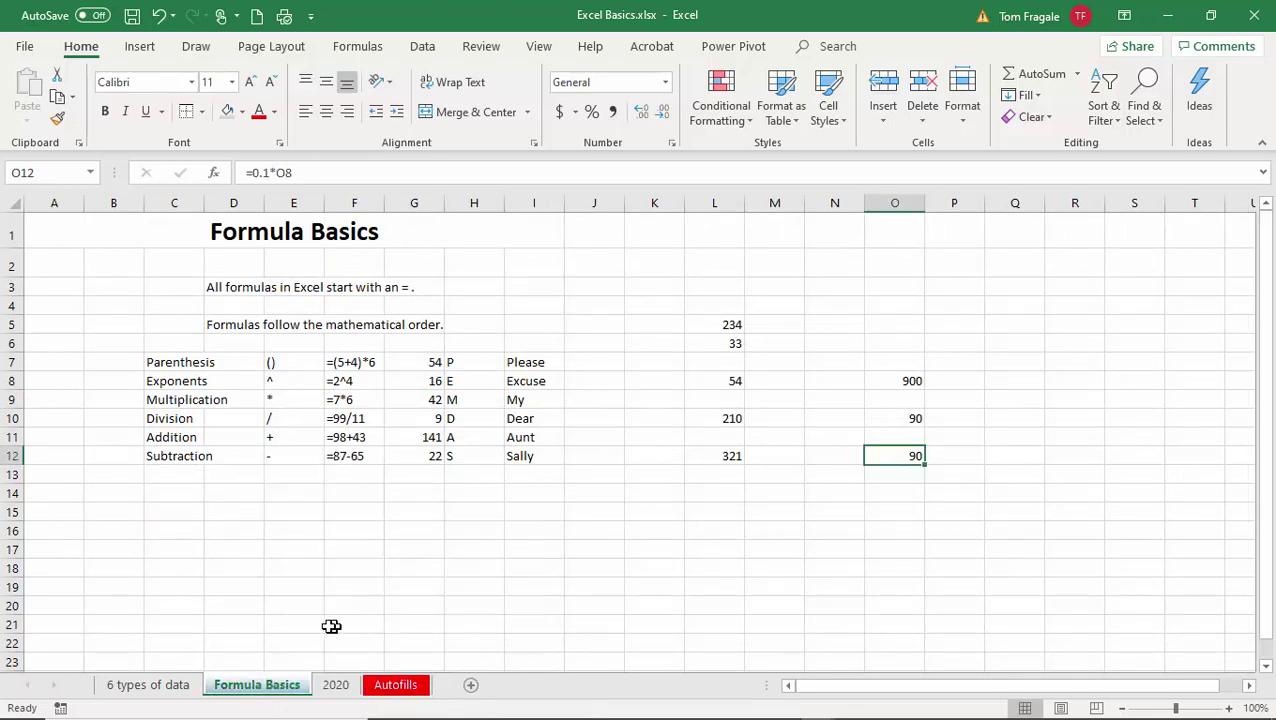
- Set the tab color of the "6 types of data" sheet to the standard light green
right_click(145, 702)
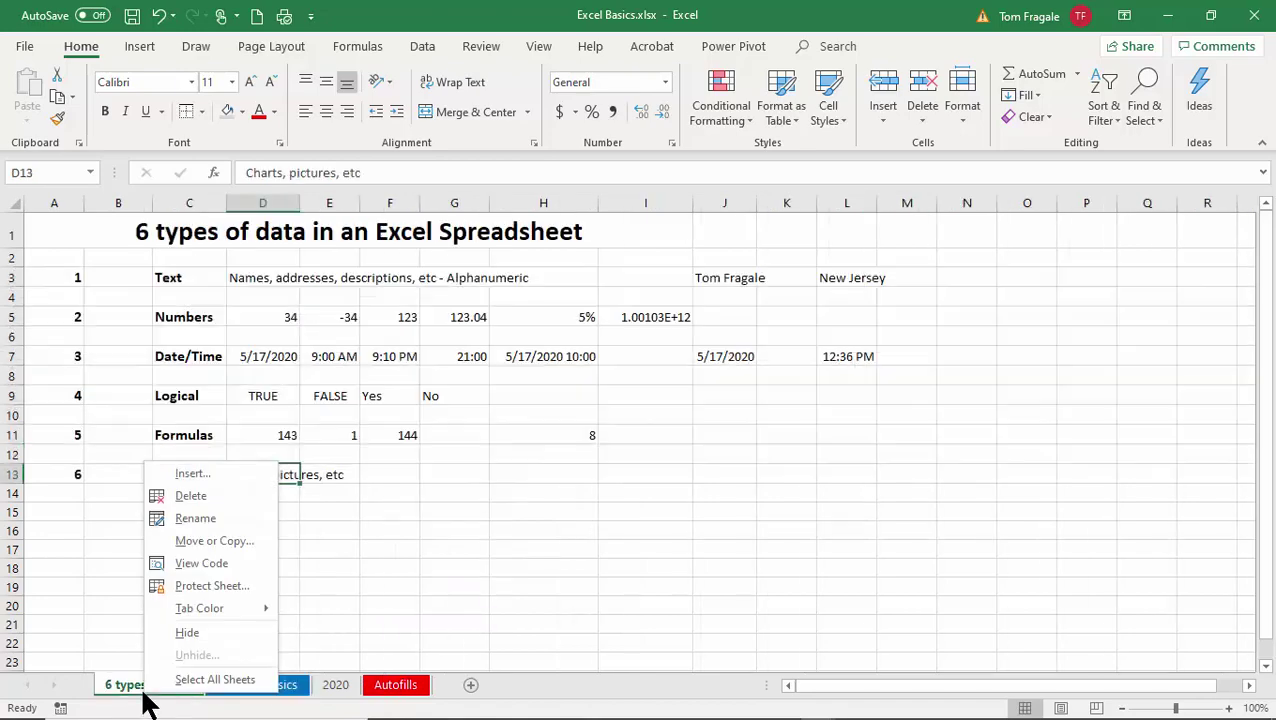
mouse_move(197, 608)
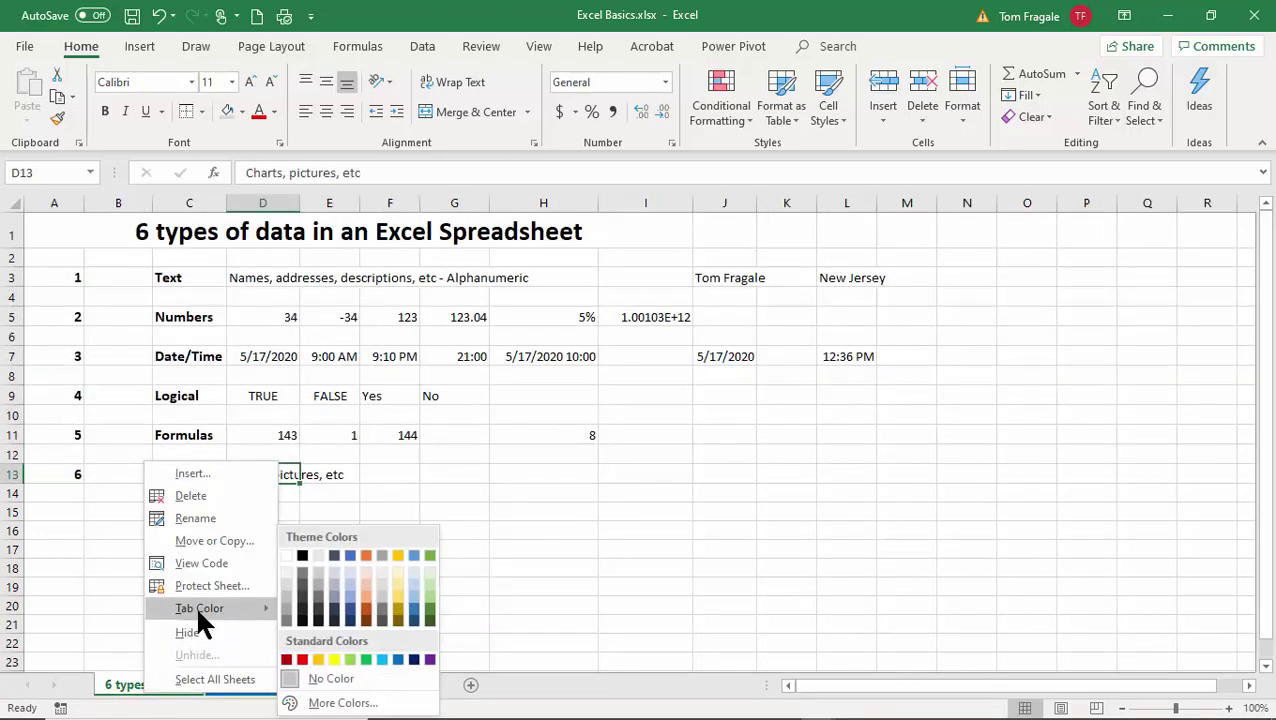
left_click(350, 659)
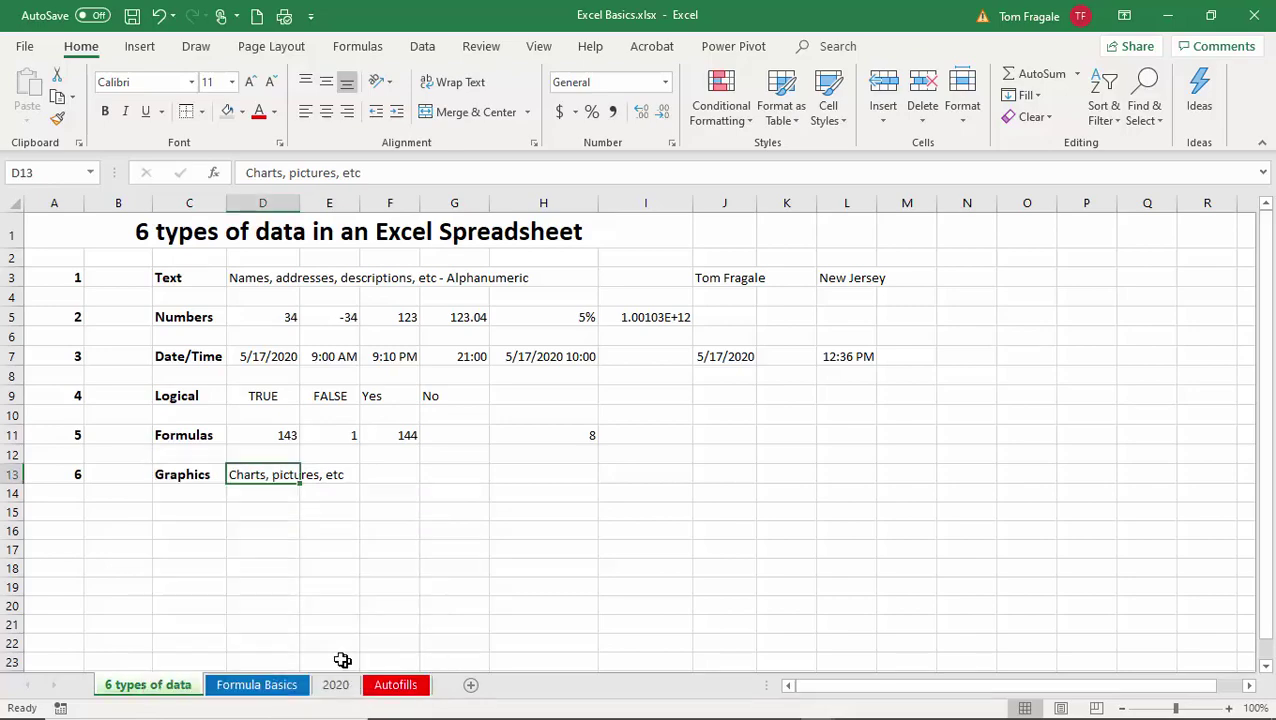
- View each sheet in turn to compare how the colored tabs look when active and inactive
left_click(238, 688)
left_click(342, 690)
left_click(375, 690)
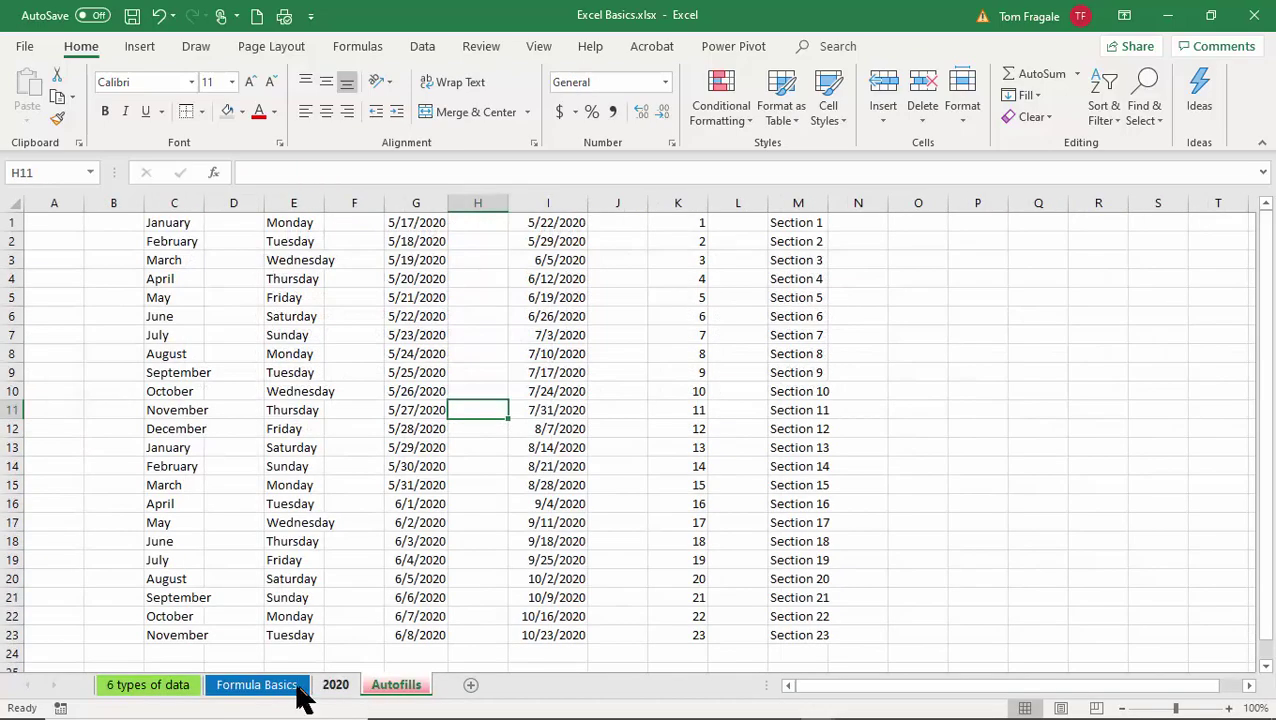
left_click(330, 688)
left_click(278, 688)
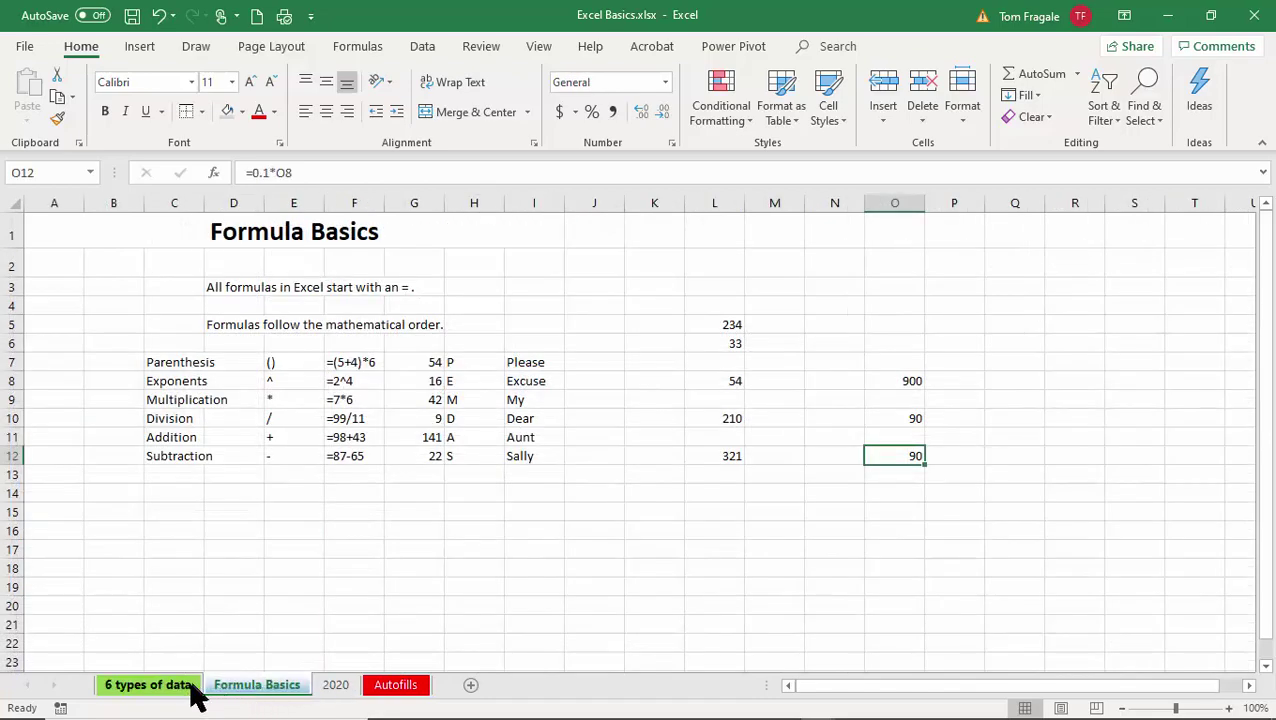
left_click(200, 688)
left_click(262, 689)
- Insert a new blank worksheet directly after the 2020 sheet
left_click(330, 689)
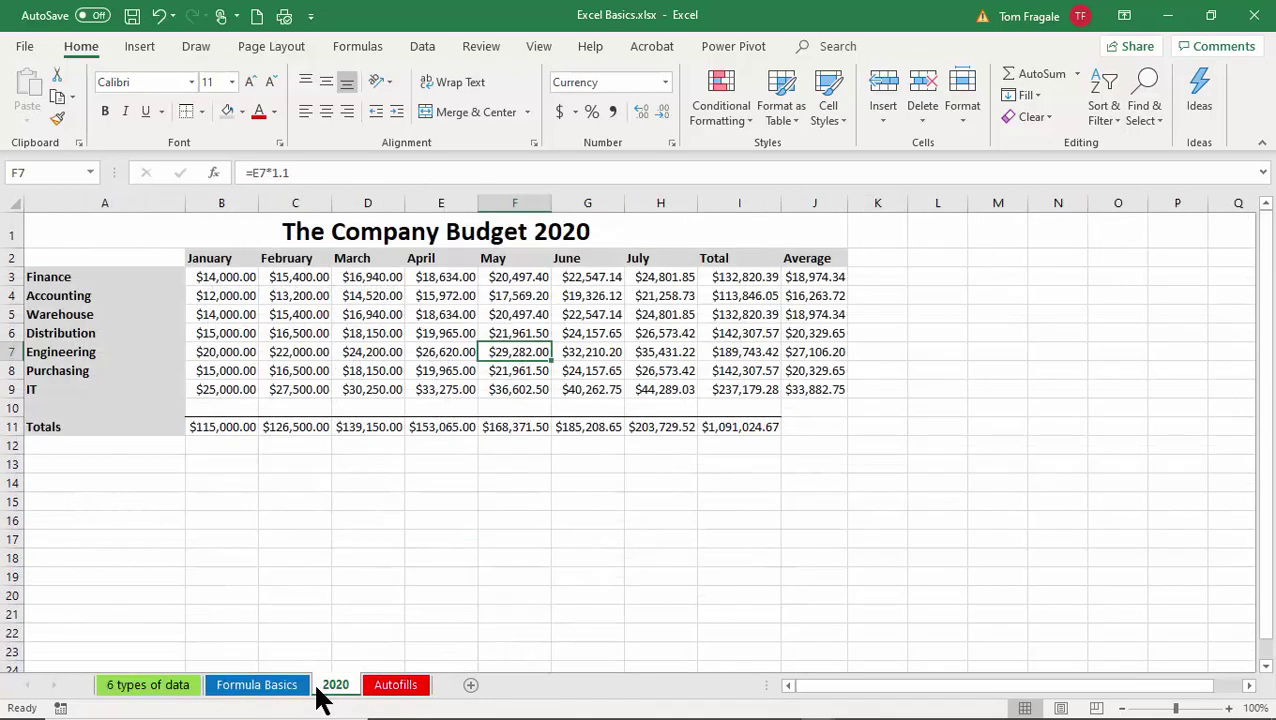
left_click(471, 688)
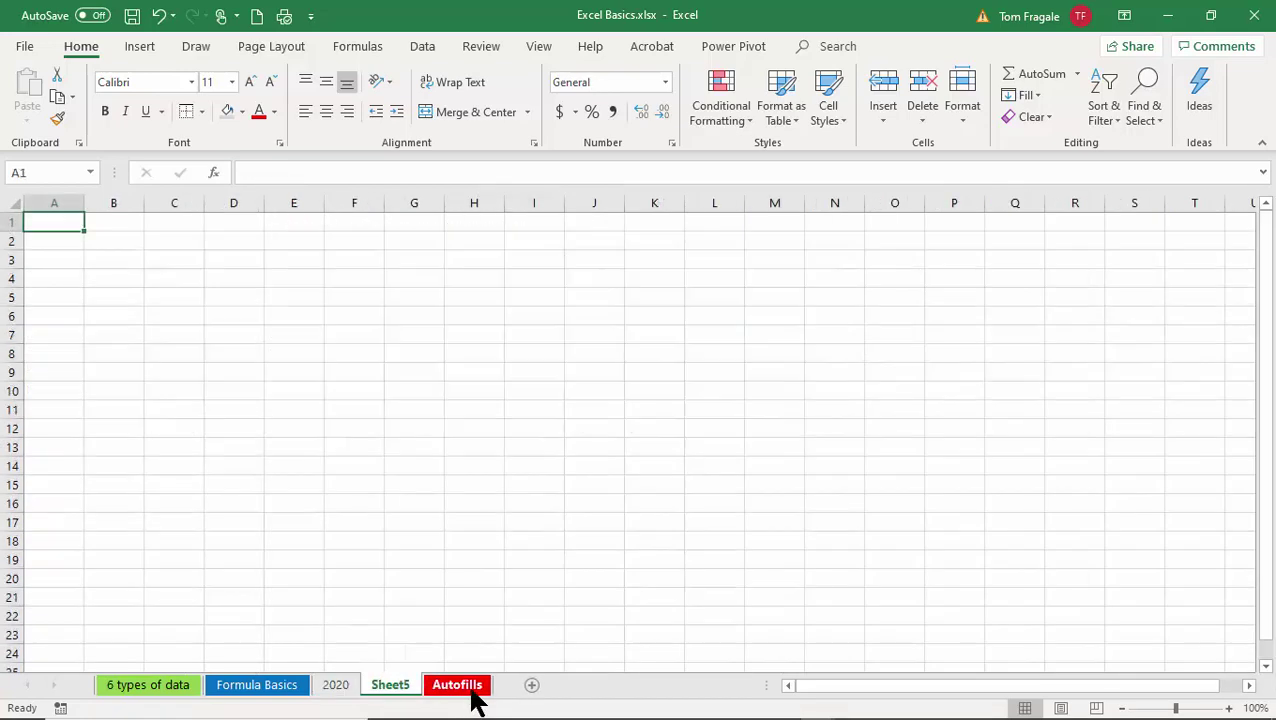
- Insert seven more blank worksheets between Sheet5 and the Autofills sheet
left_click(531, 687)
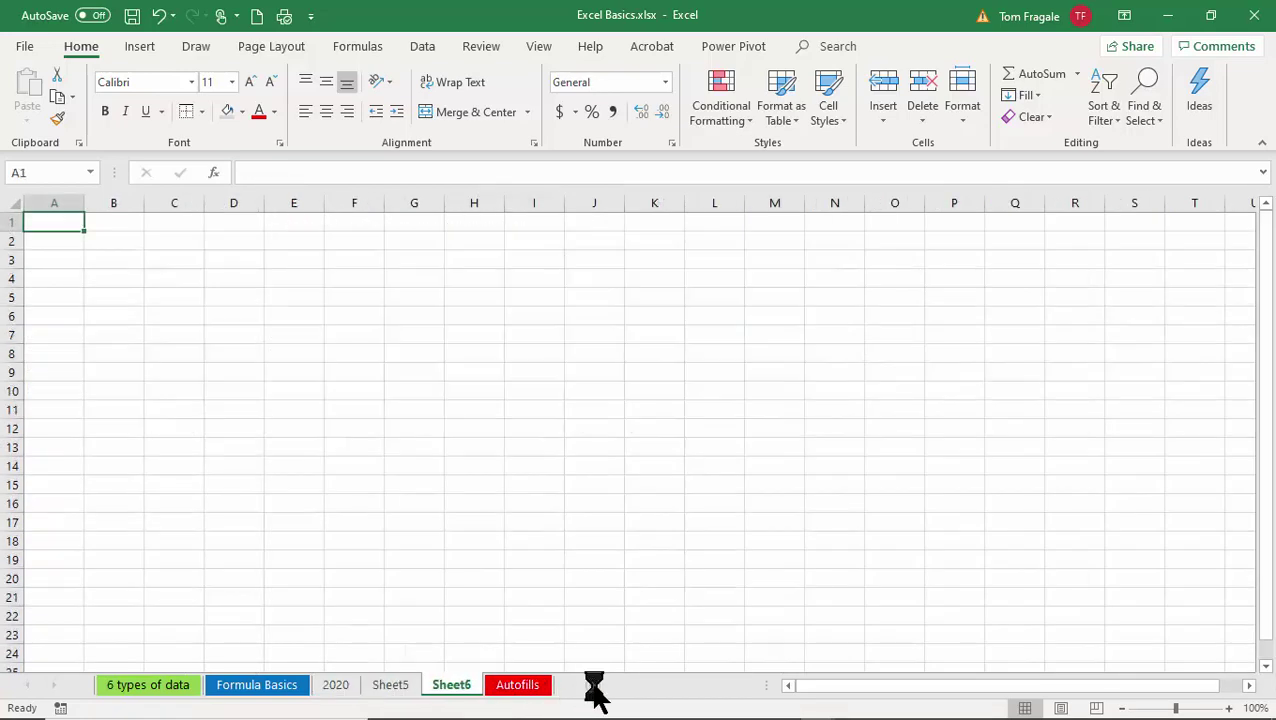
left_click(594, 687)
left_click(656, 687)
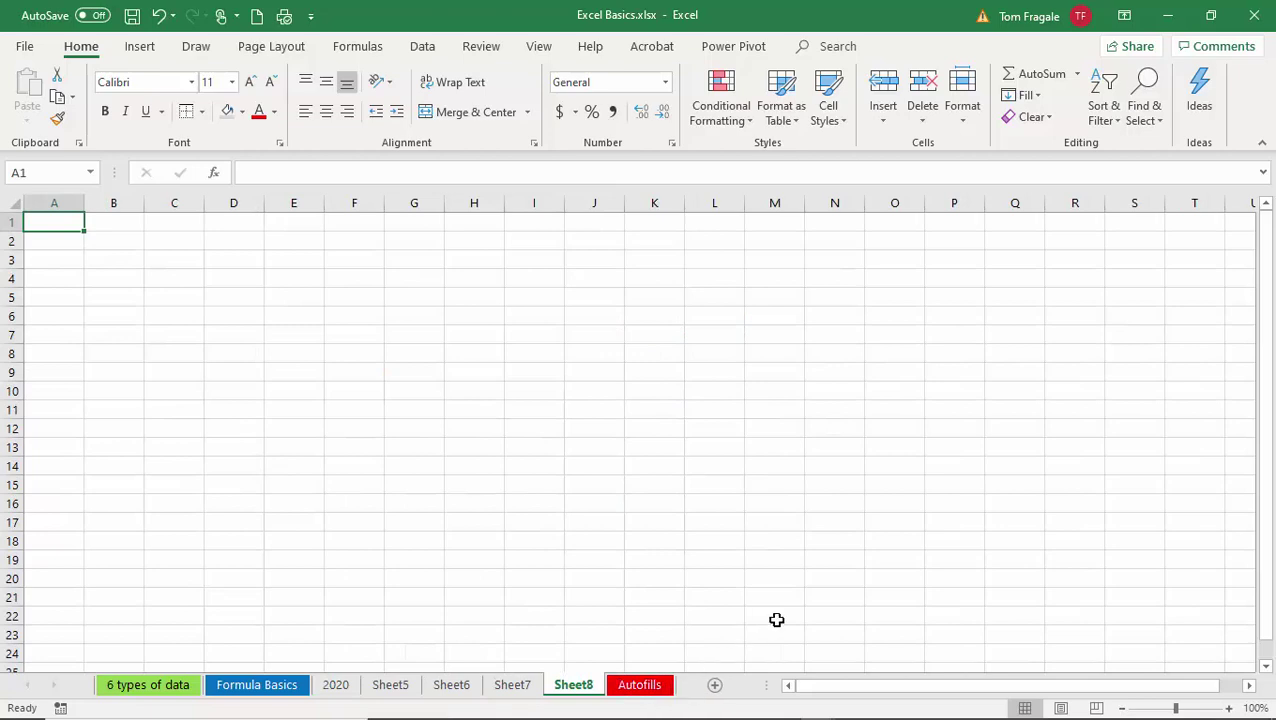
left_click(714, 687)
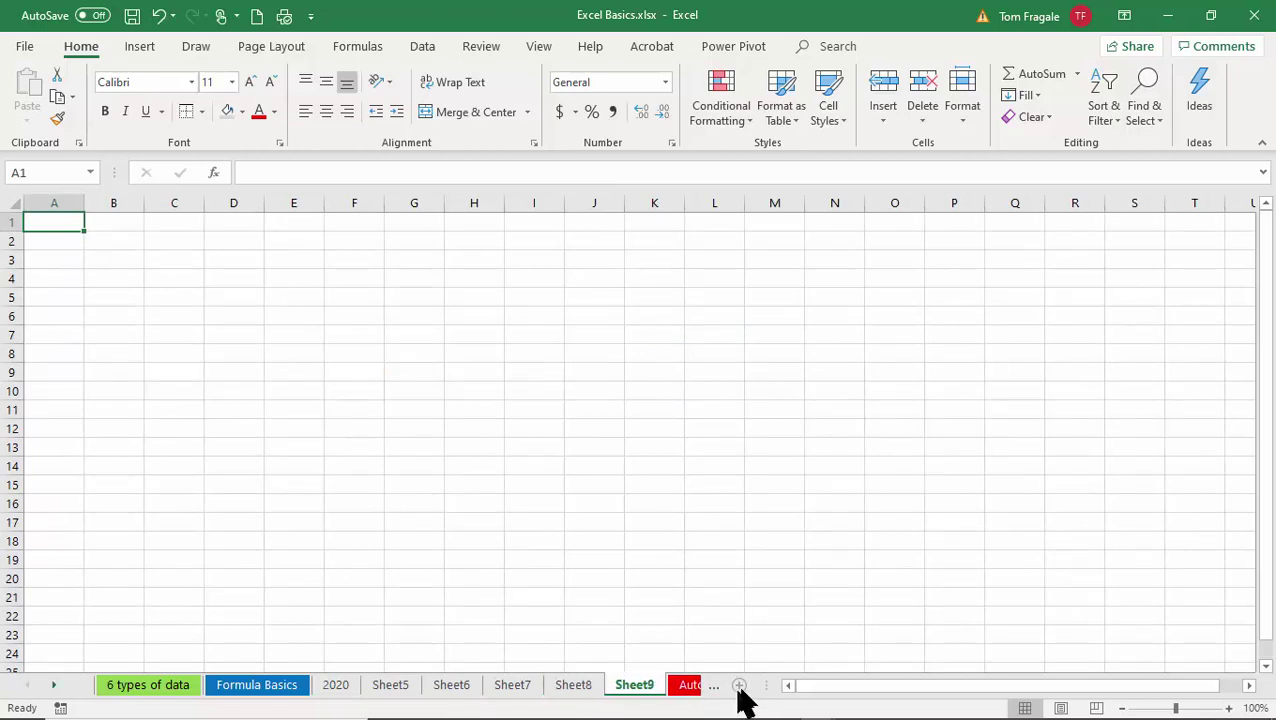
left_click(739, 686)
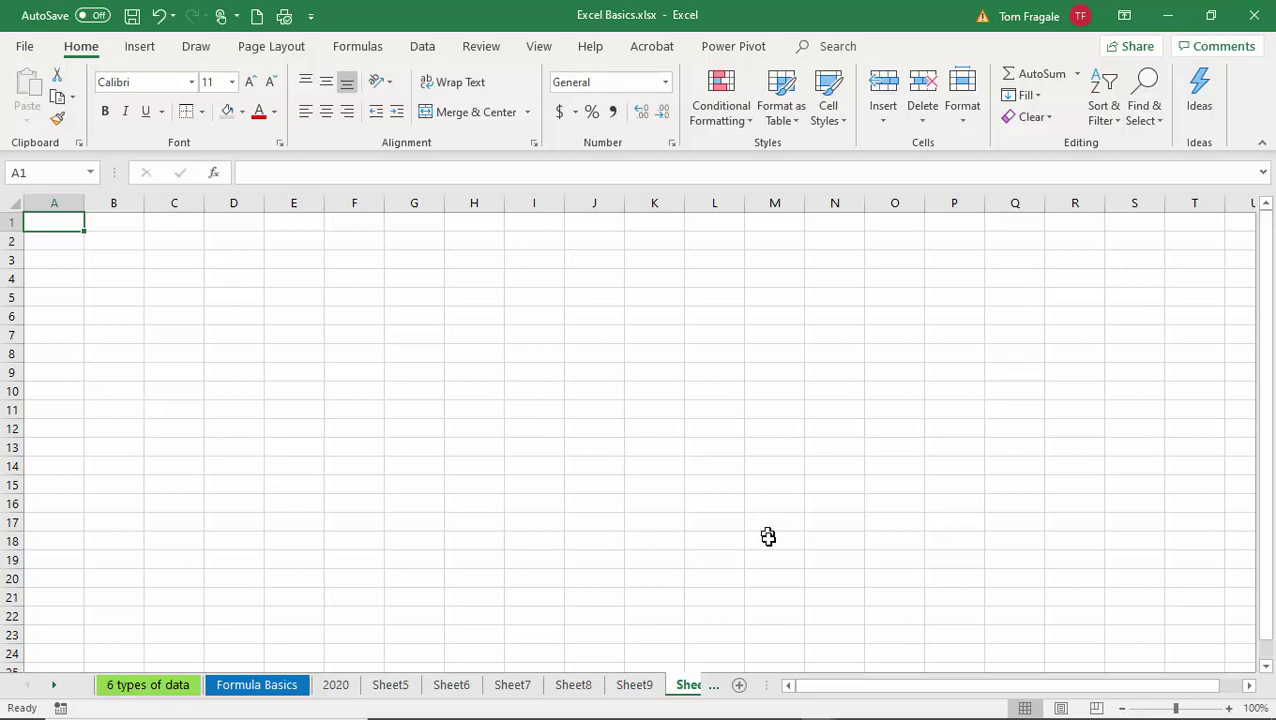
left_click(740, 686)
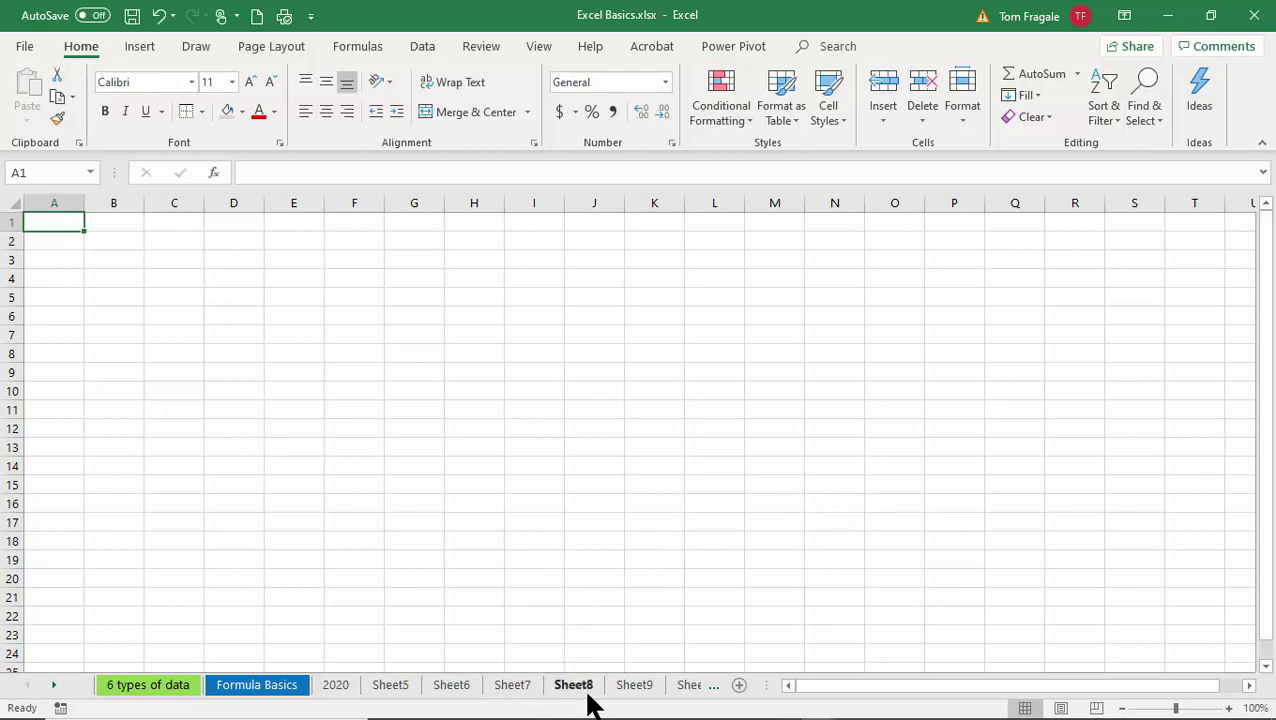
- Delete the surplus blank worksheets Sheet10, Sheet12 and Sheet11
right_click(678, 688)
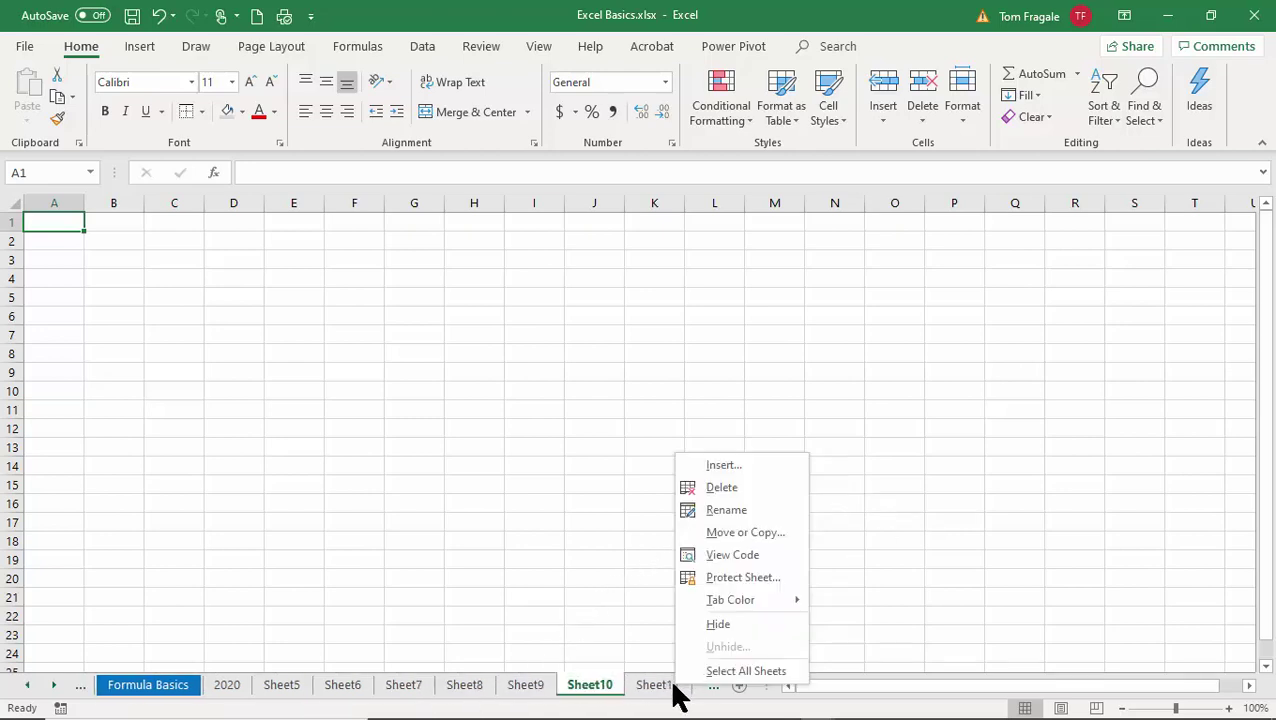
left_click(756, 490)
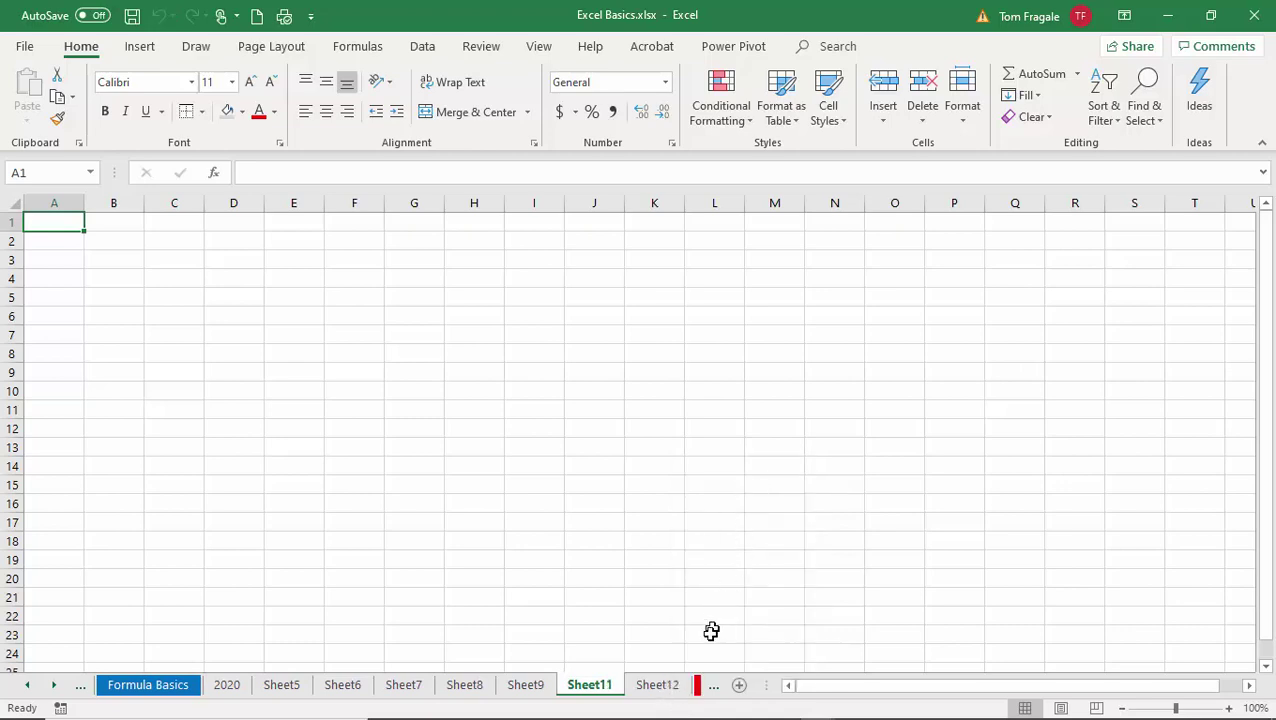
right_click(660, 694)
left_click(736, 490)
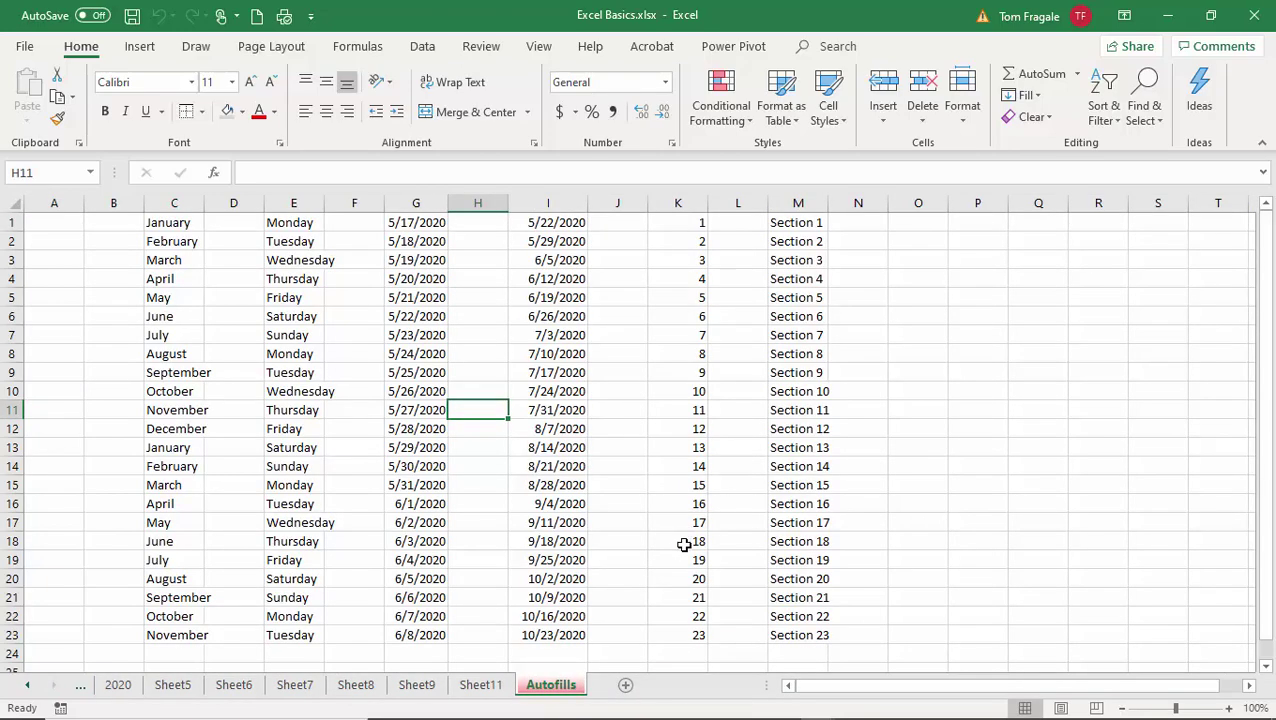
right_click(479, 690)
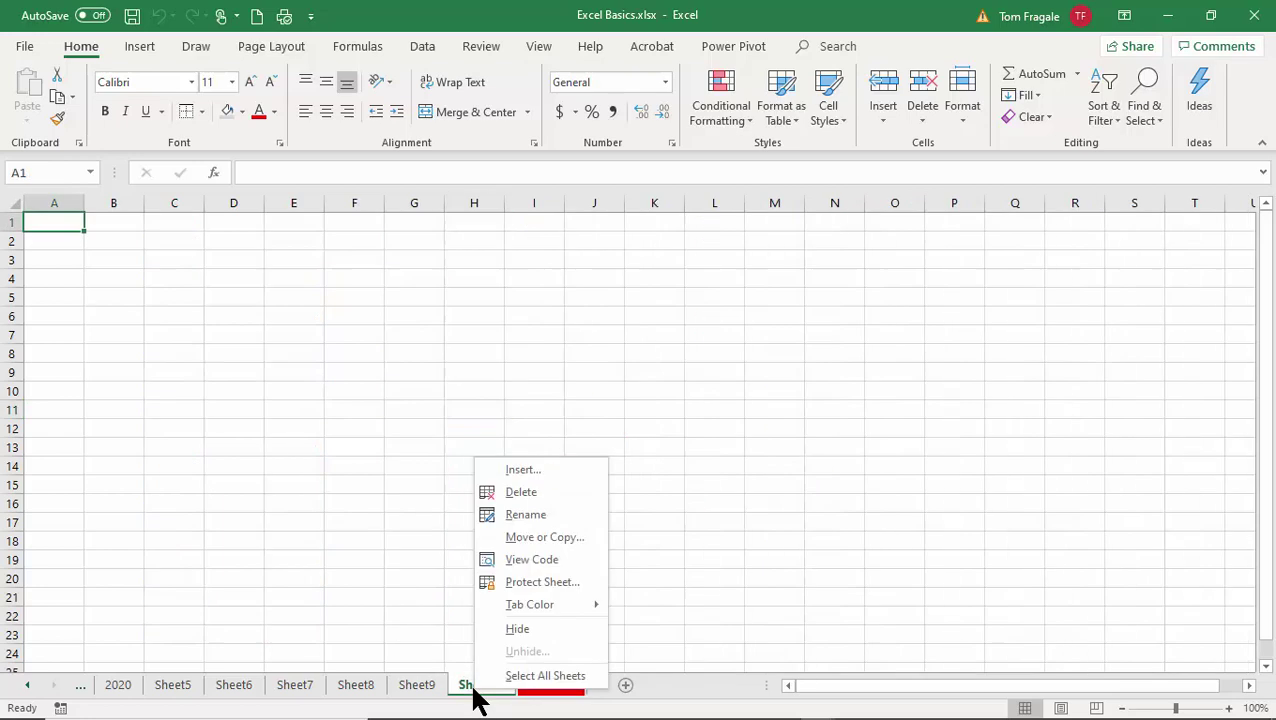
left_click(541, 490)
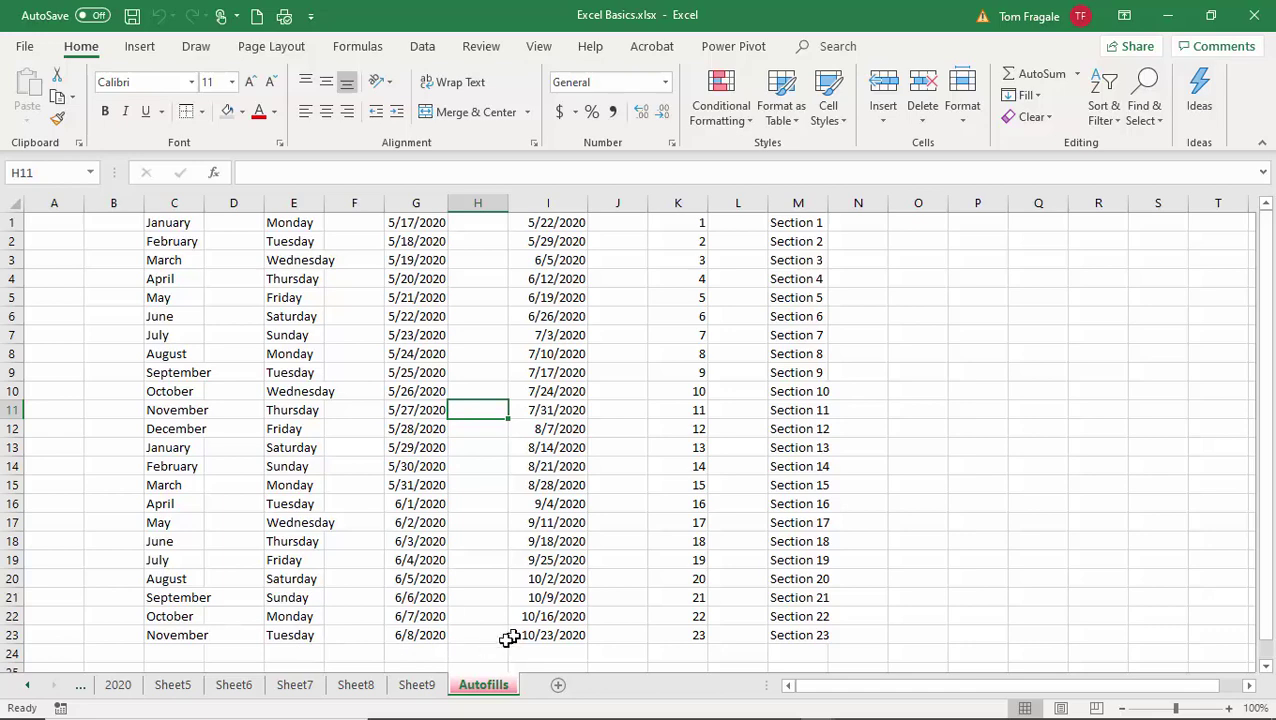
- Browse the sheet tabs back and forth and examine the list of all worksheets without switching sheets
left_click(30, 690)
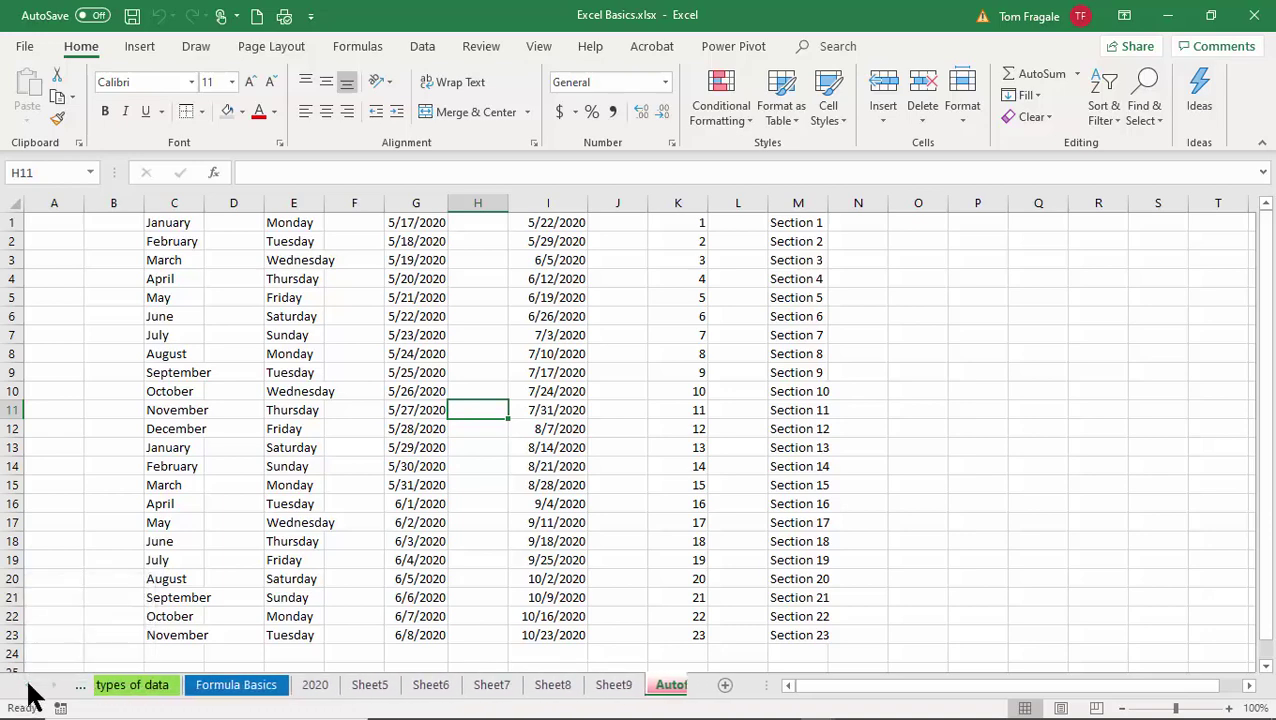
left_click(53, 690)
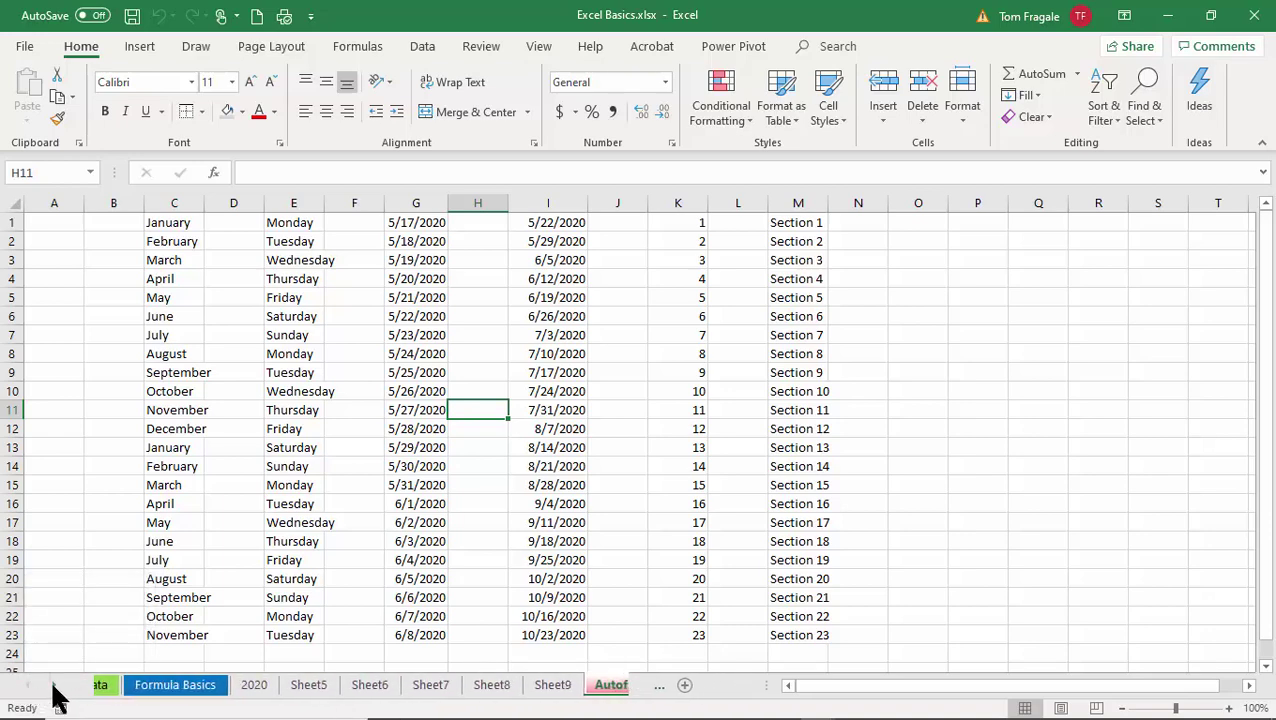
left_click(24, 692)
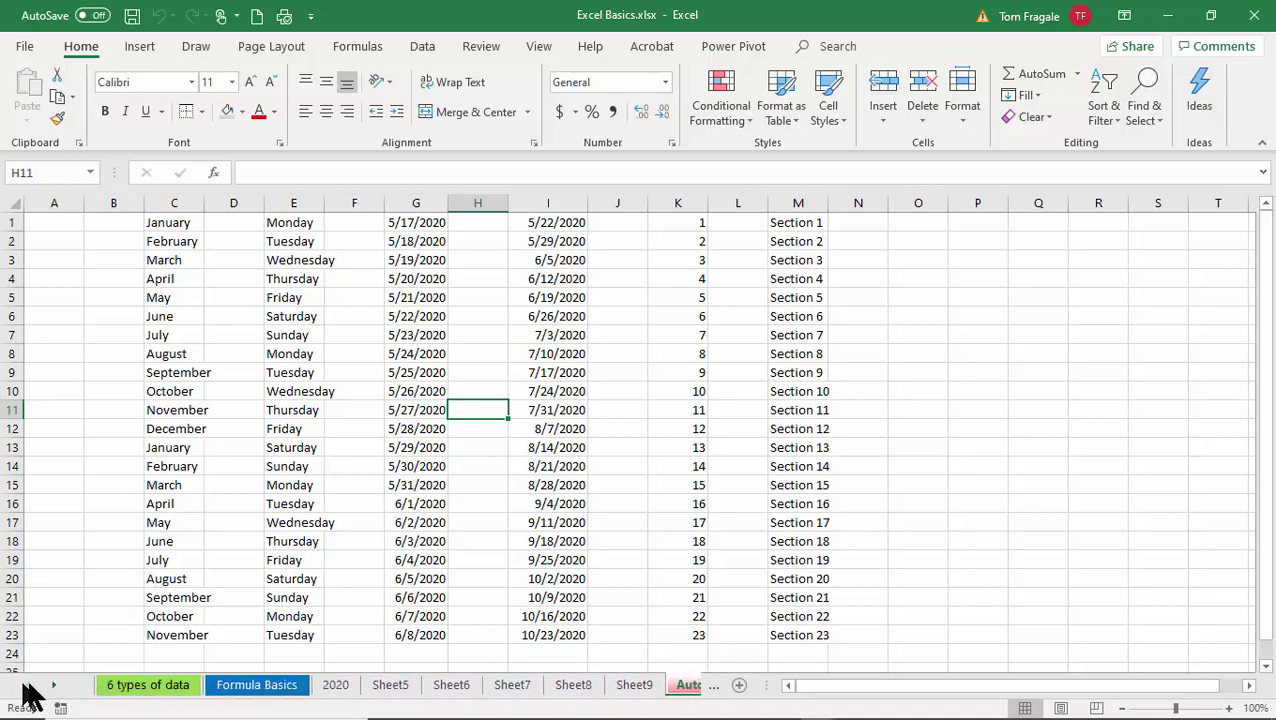
left_click(53, 690)
left_click(28, 685)
right_click(56, 688)
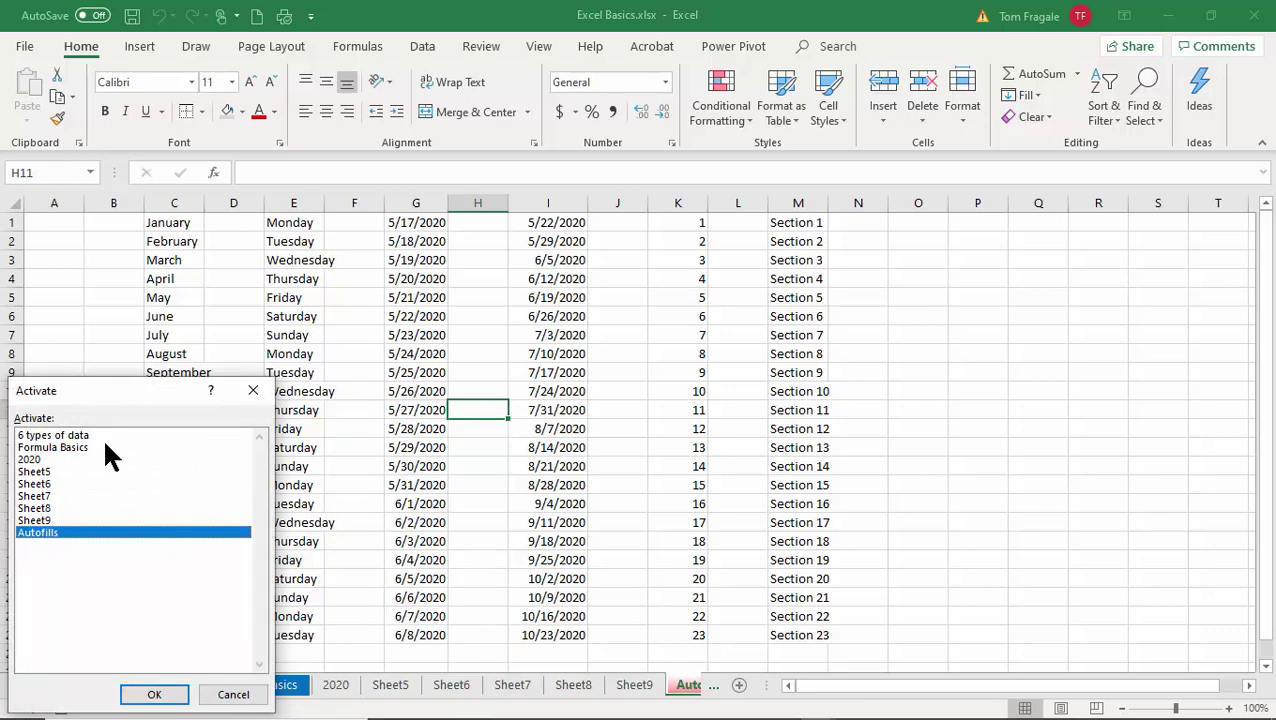
left_click(224, 696)
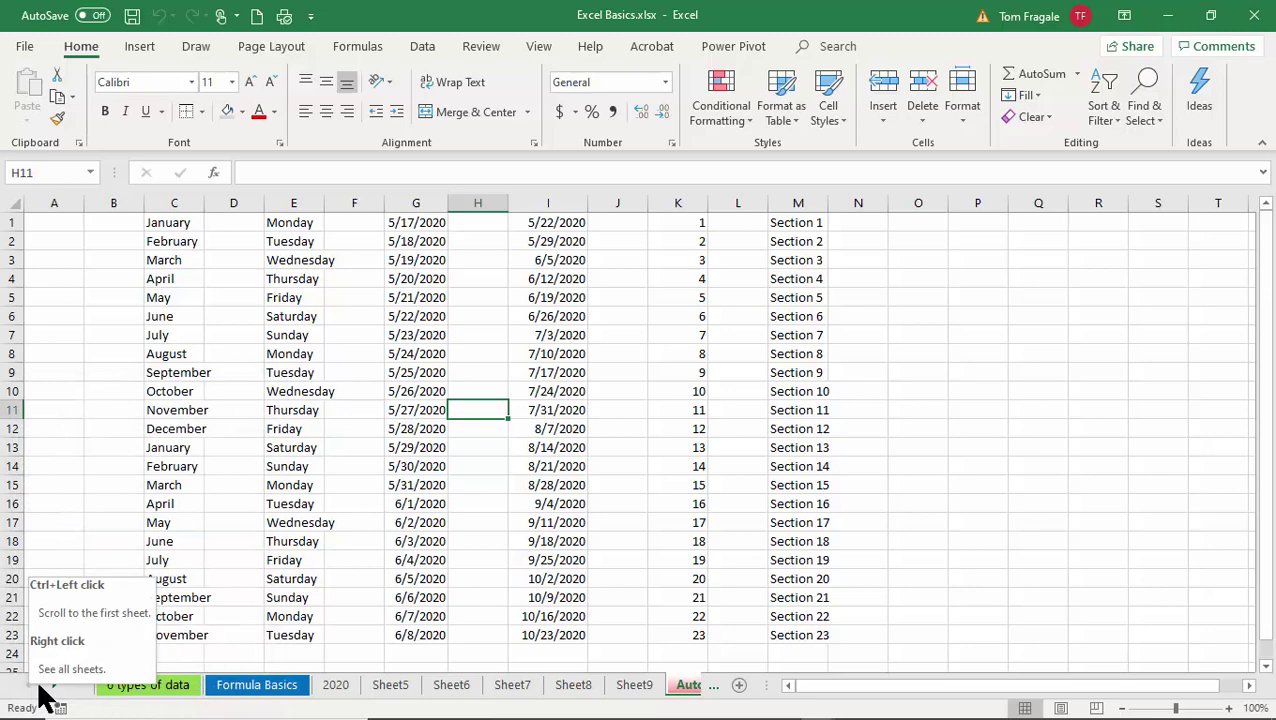
right_click(51, 687)
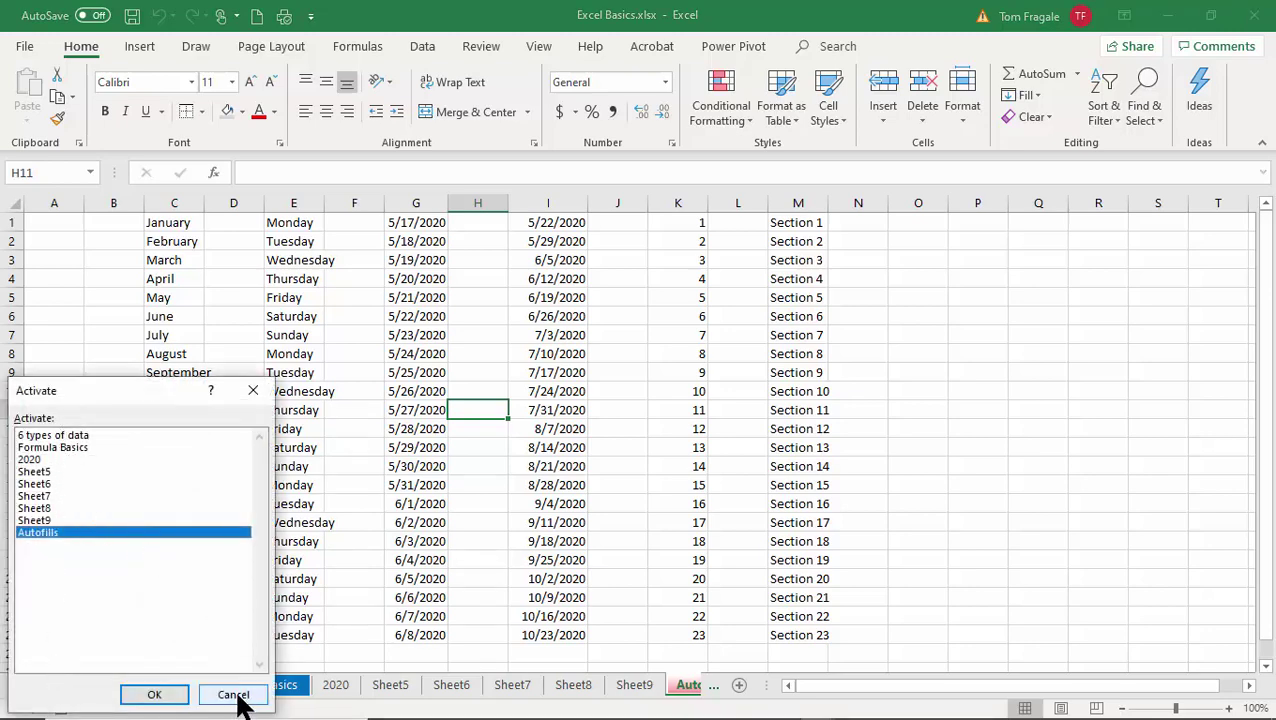
left_click(237, 697)
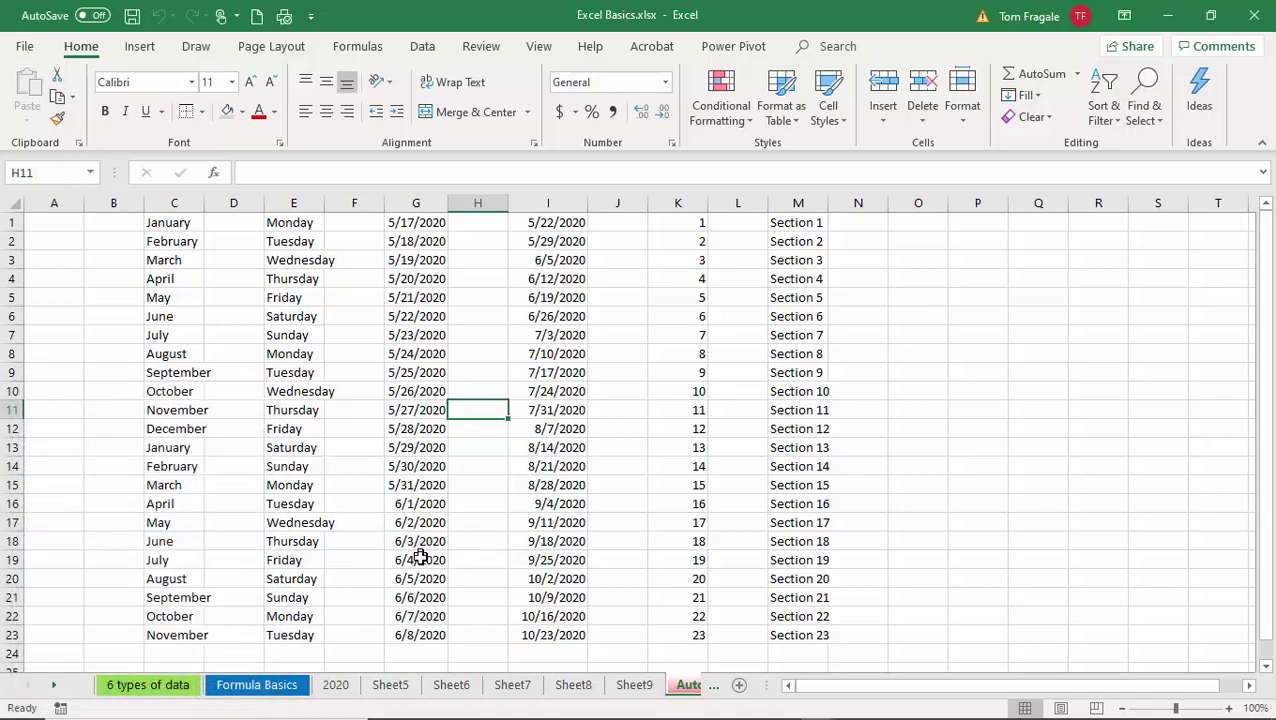
- Move the Autofills sheet between the Formula Basics and 2020 sheets
left_click(690, 689)
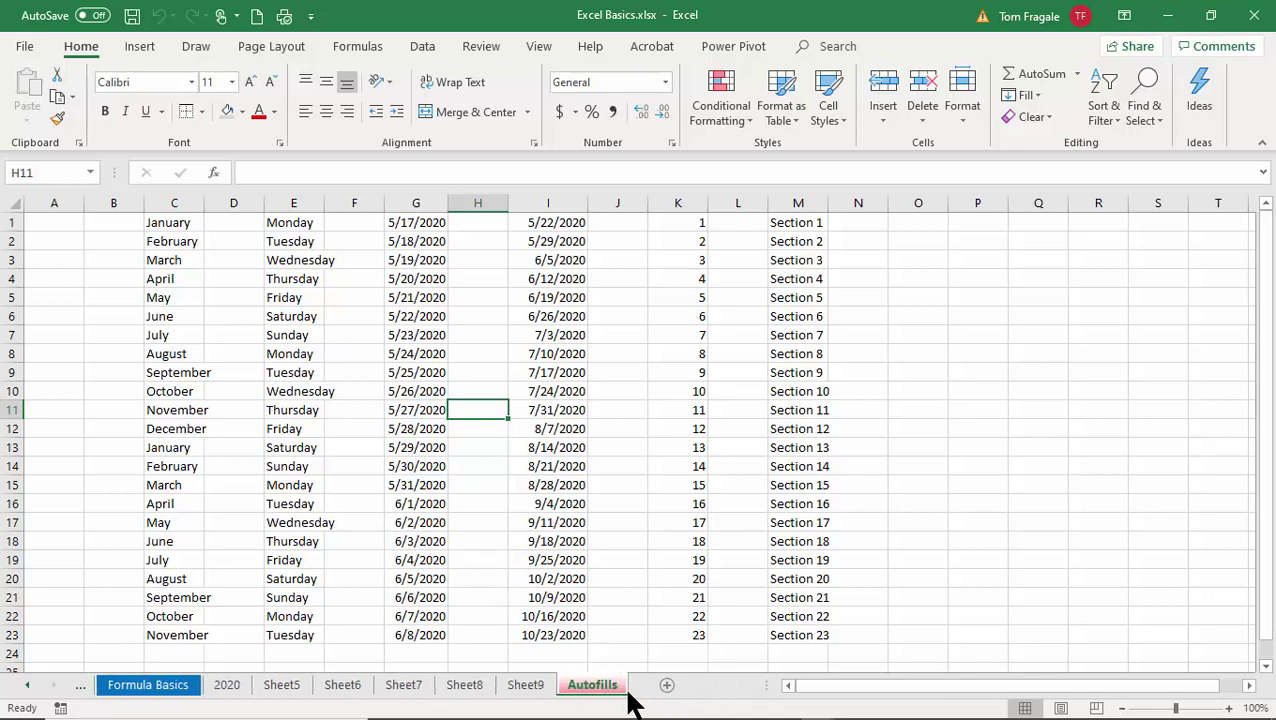
left_click_drag(607, 692, 208, 686)
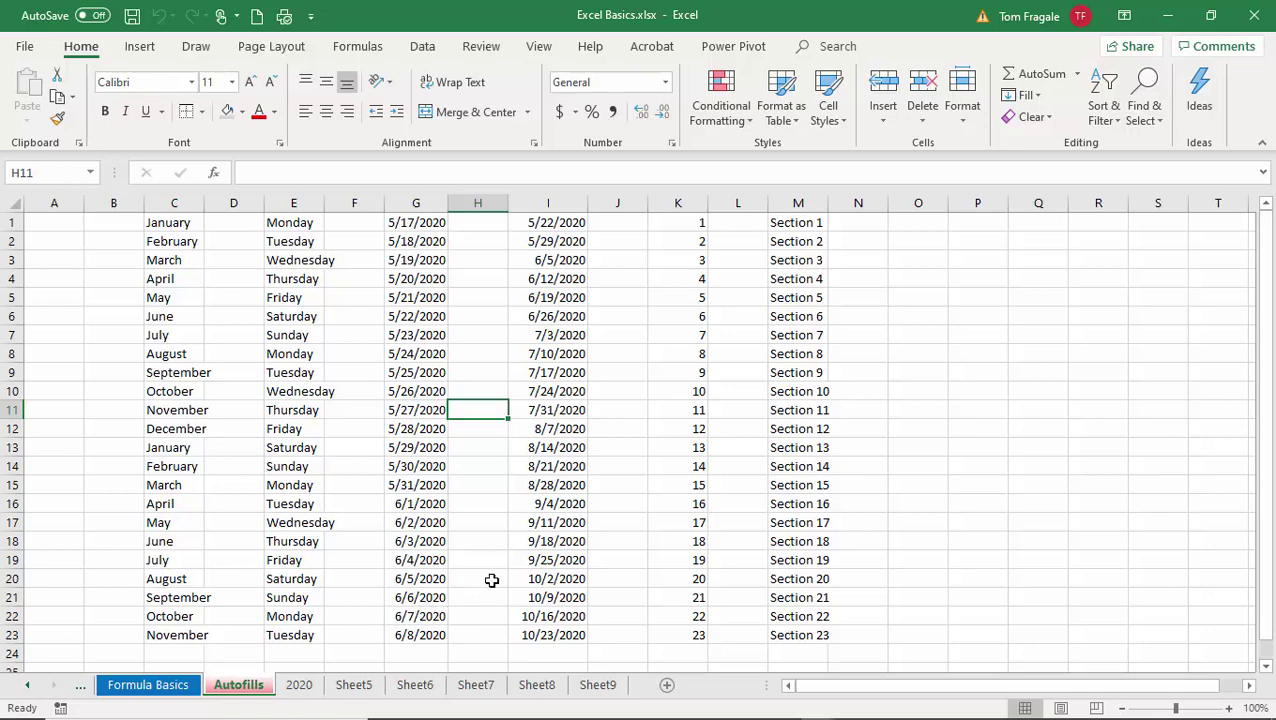
- Create a copy of the 2020 sheet in the same workbook, placed before the "6 types of data" sheet
left_click(300, 686)
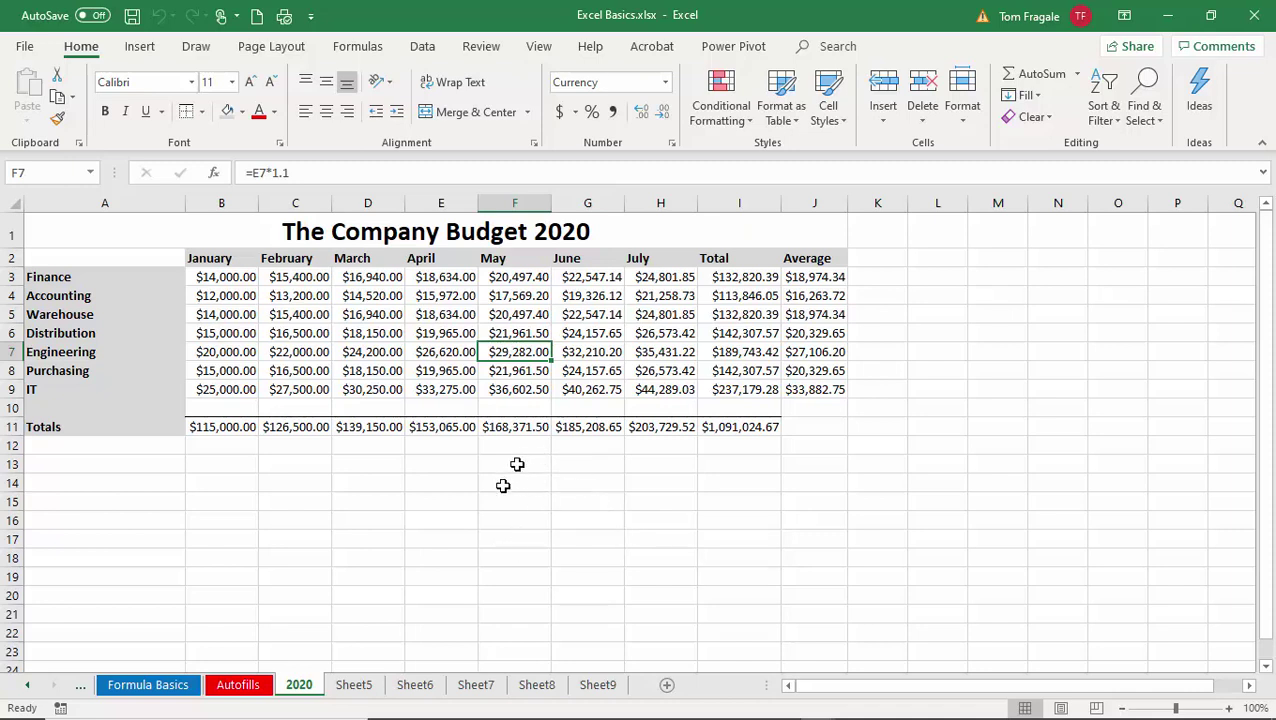
right_click(302, 688)
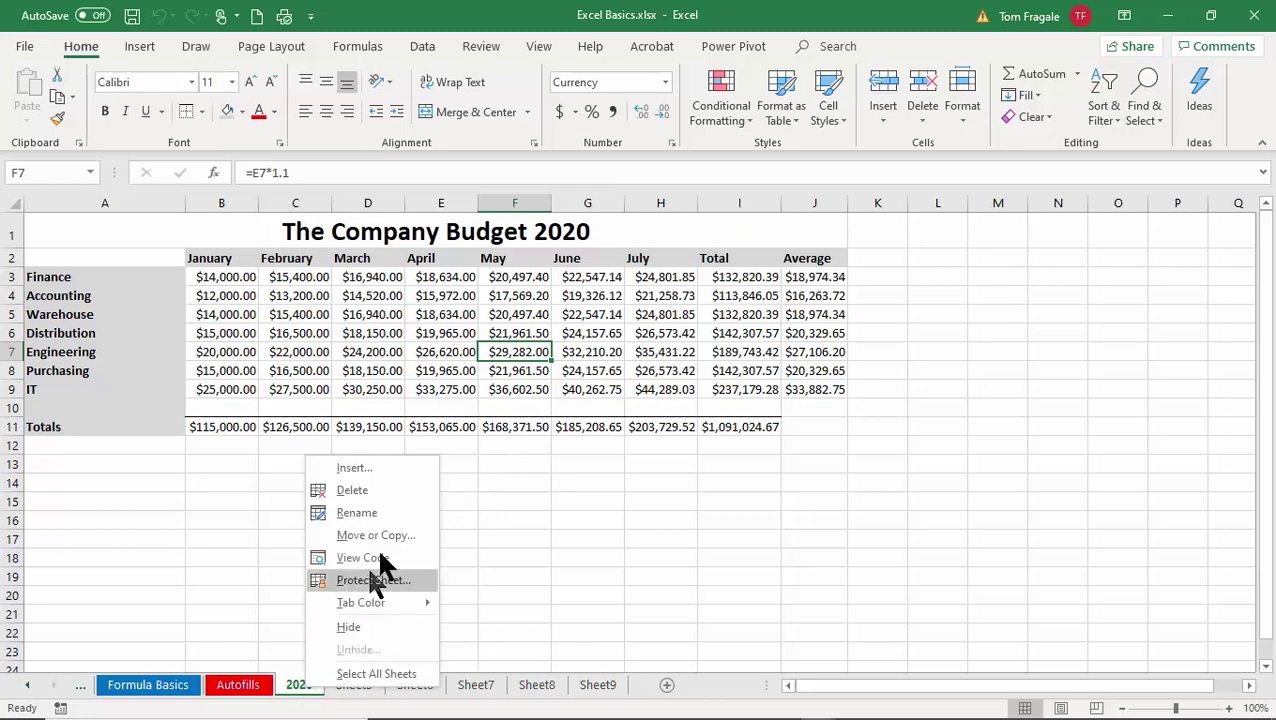
left_click(422, 540)
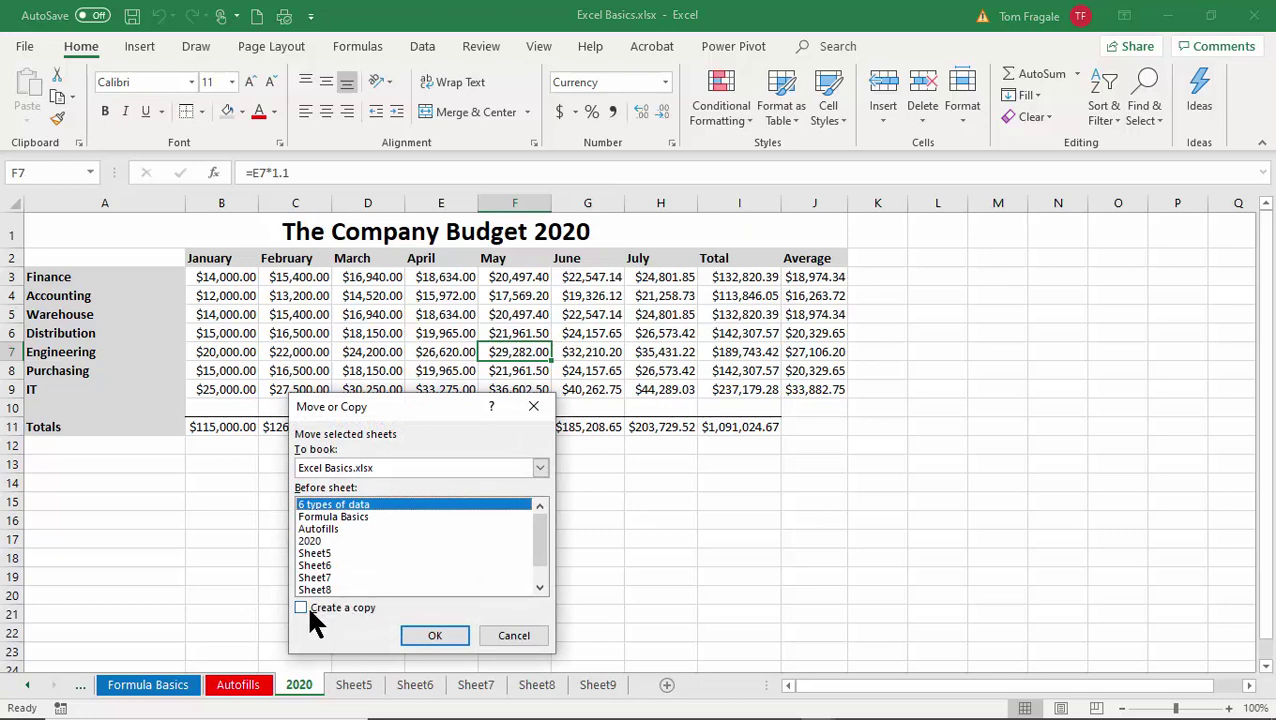
left_click(309, 611)
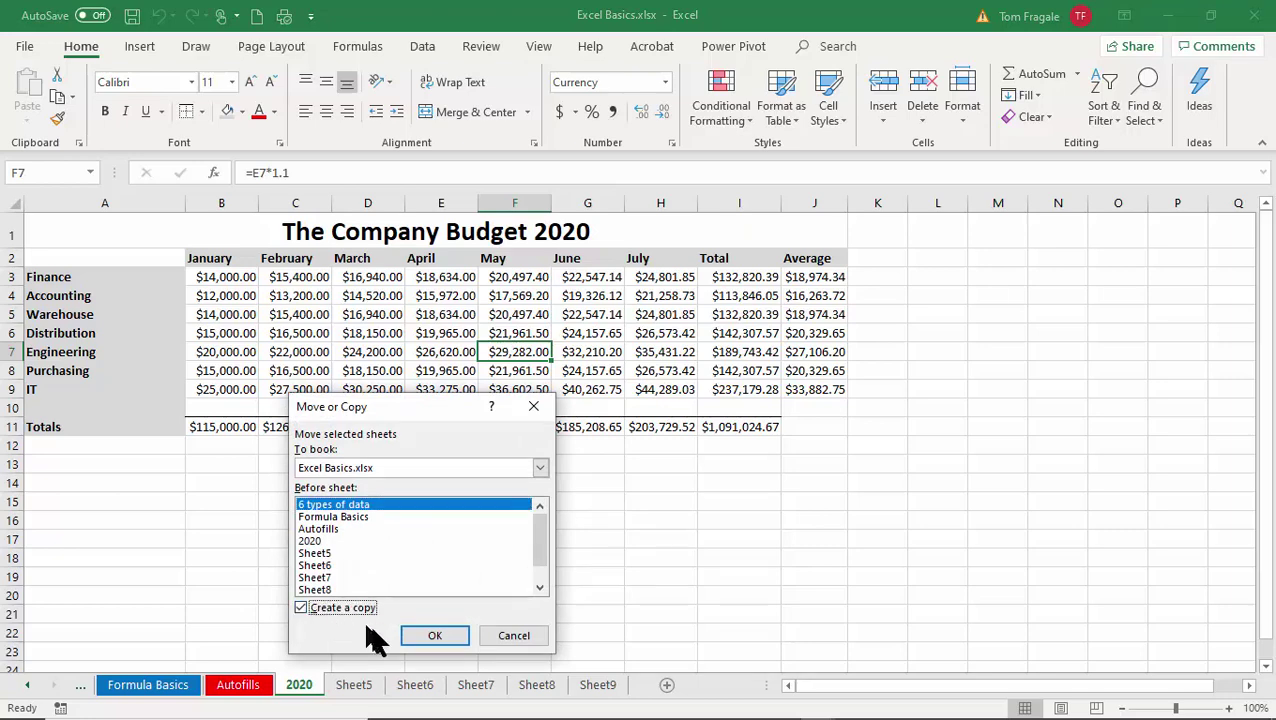
left_click(435, 638)
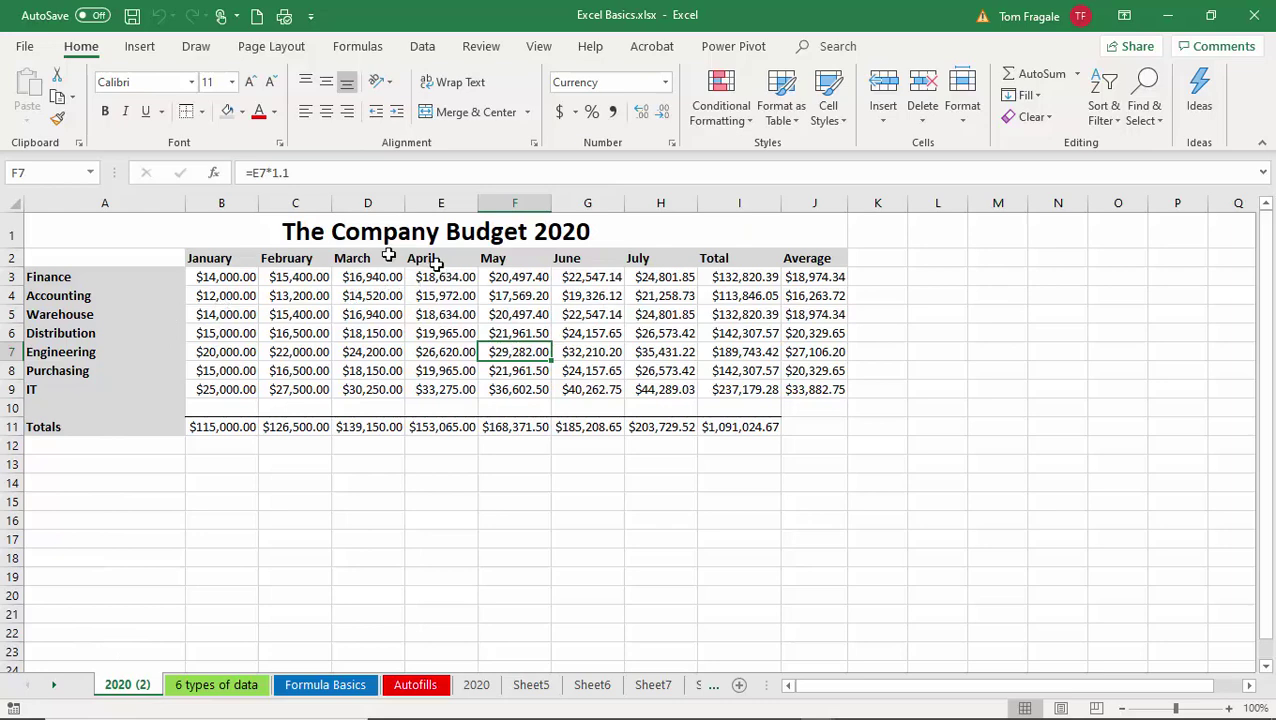
- Change the title in cell A1 of the copied budget sheet to "The Company Budget 2021"
left_click(320, 234)
left_click(420, 174)
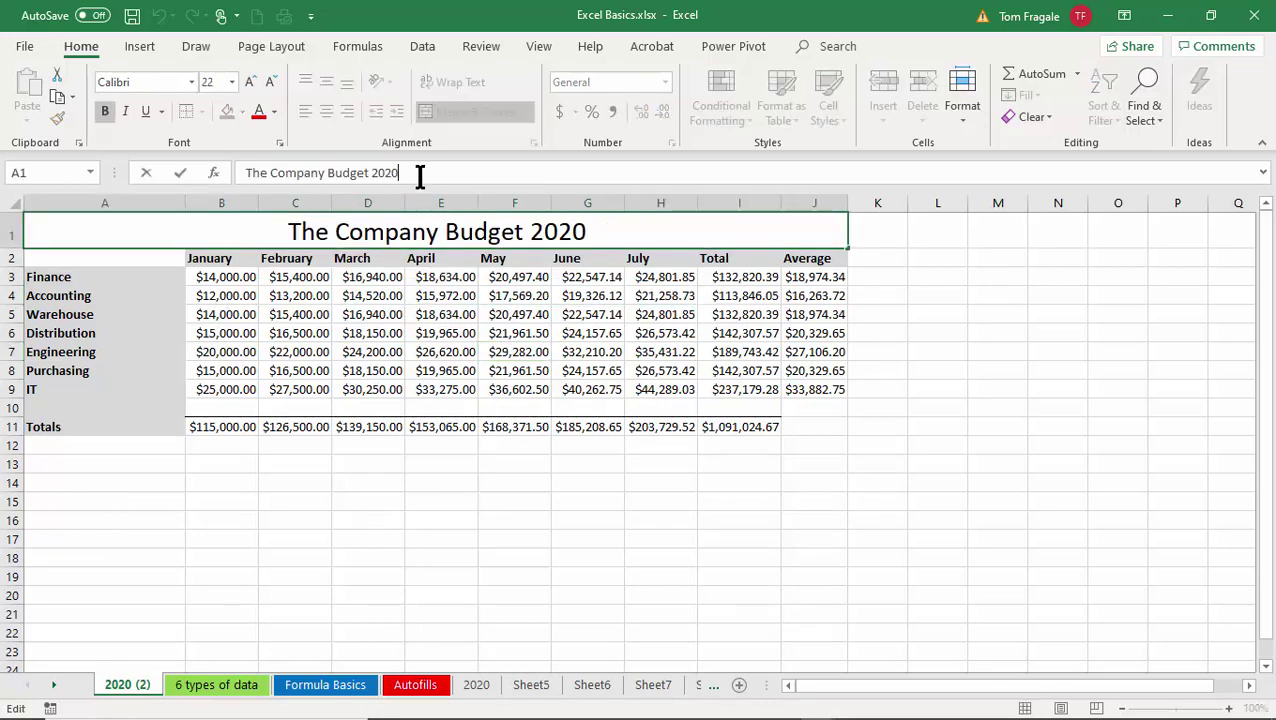
key("BackSpace")
type("1")
key("Return")
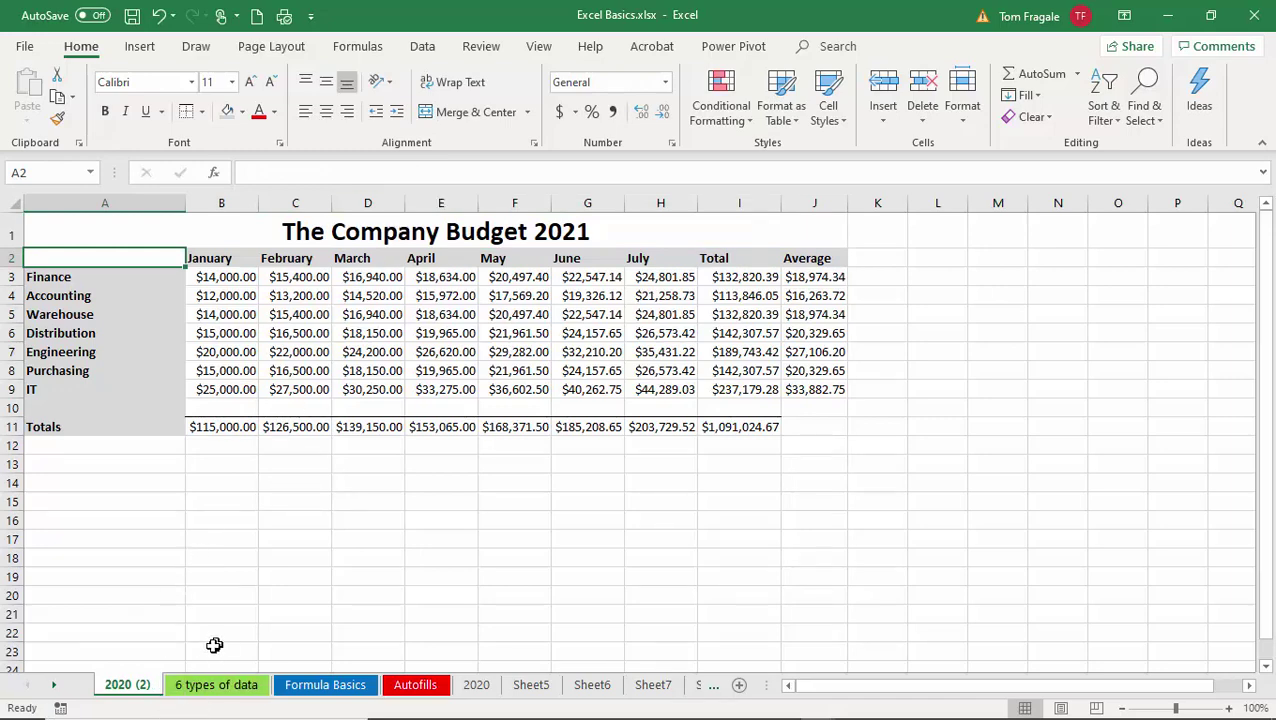
- Rename the copied budget sheet as 2021
double_click(128, 688)
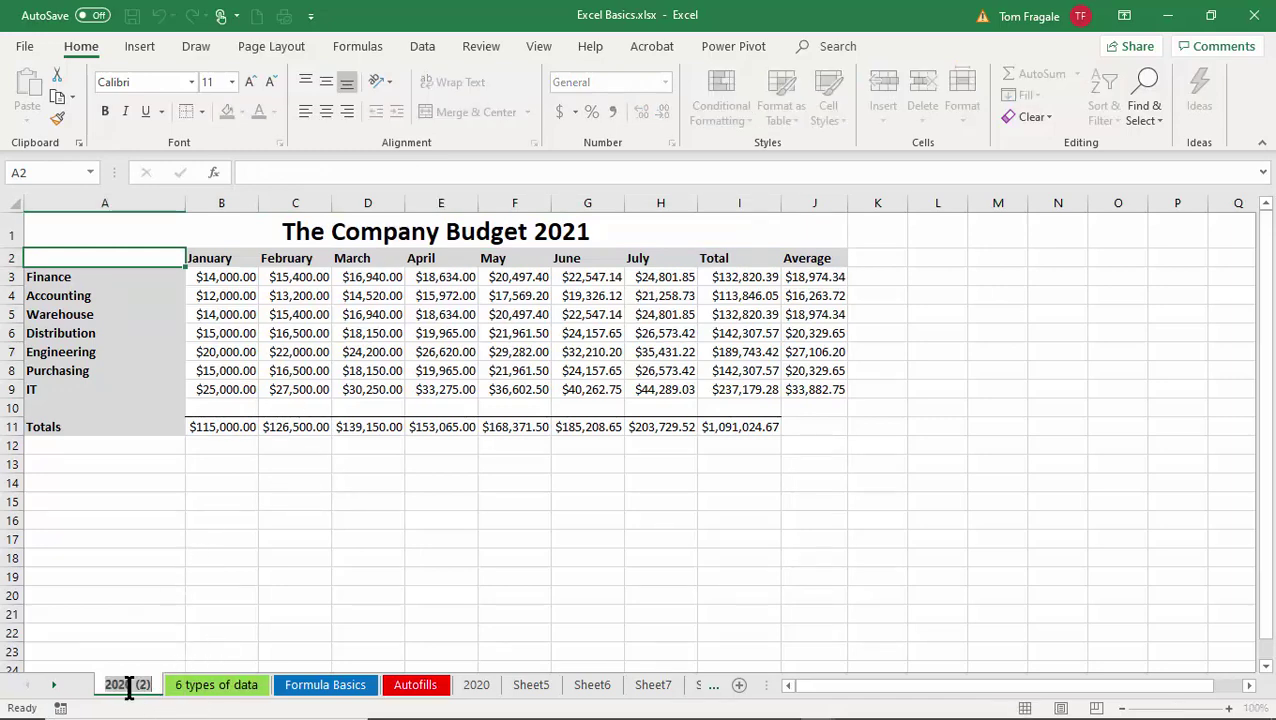
key("BackSpace")
key("BackSpace")
key("BackSpace")
key("BackSpace")
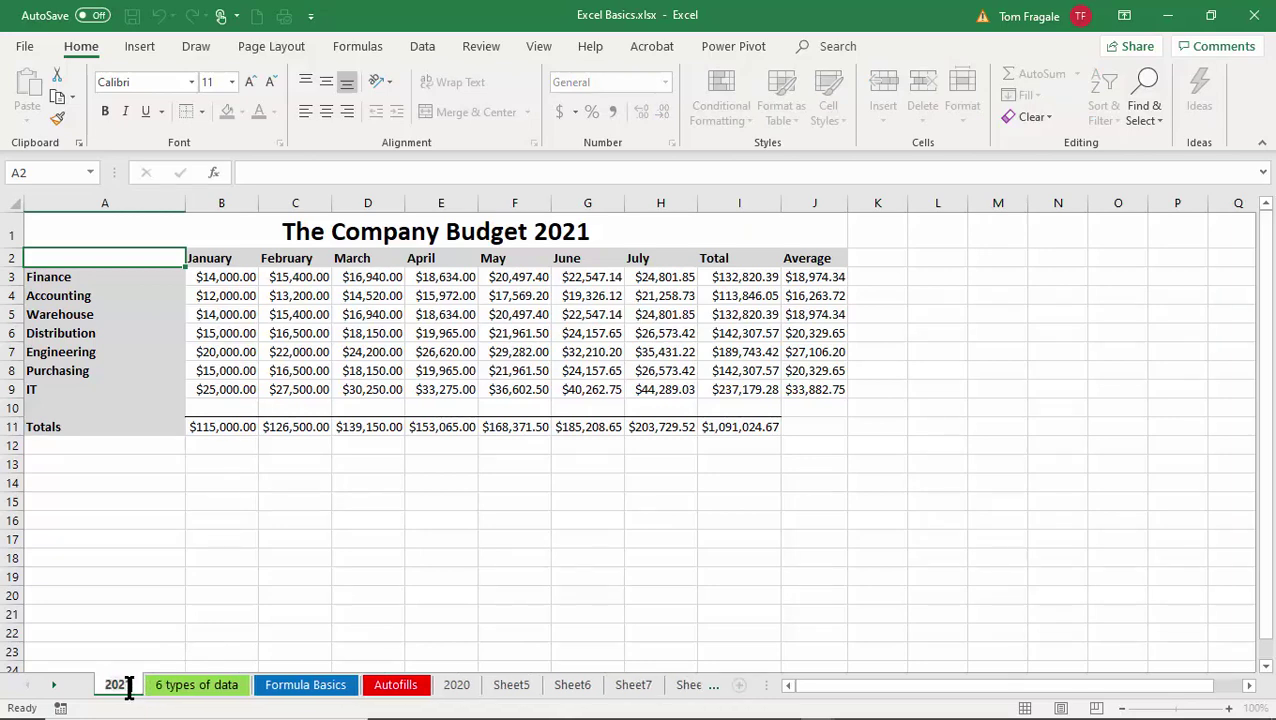
key("Return")
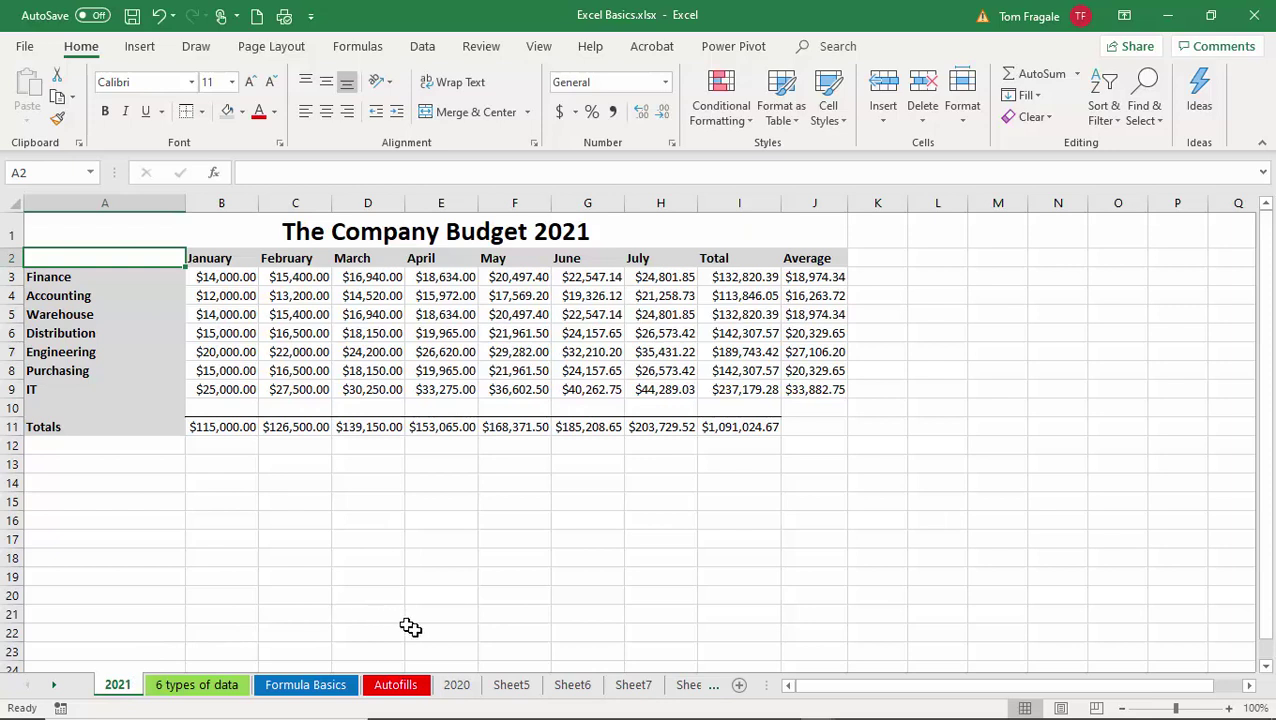
- Create another copy of the 2020 sheet in the same workbook, placed before the 2021 sheet
right_click(459, 690)
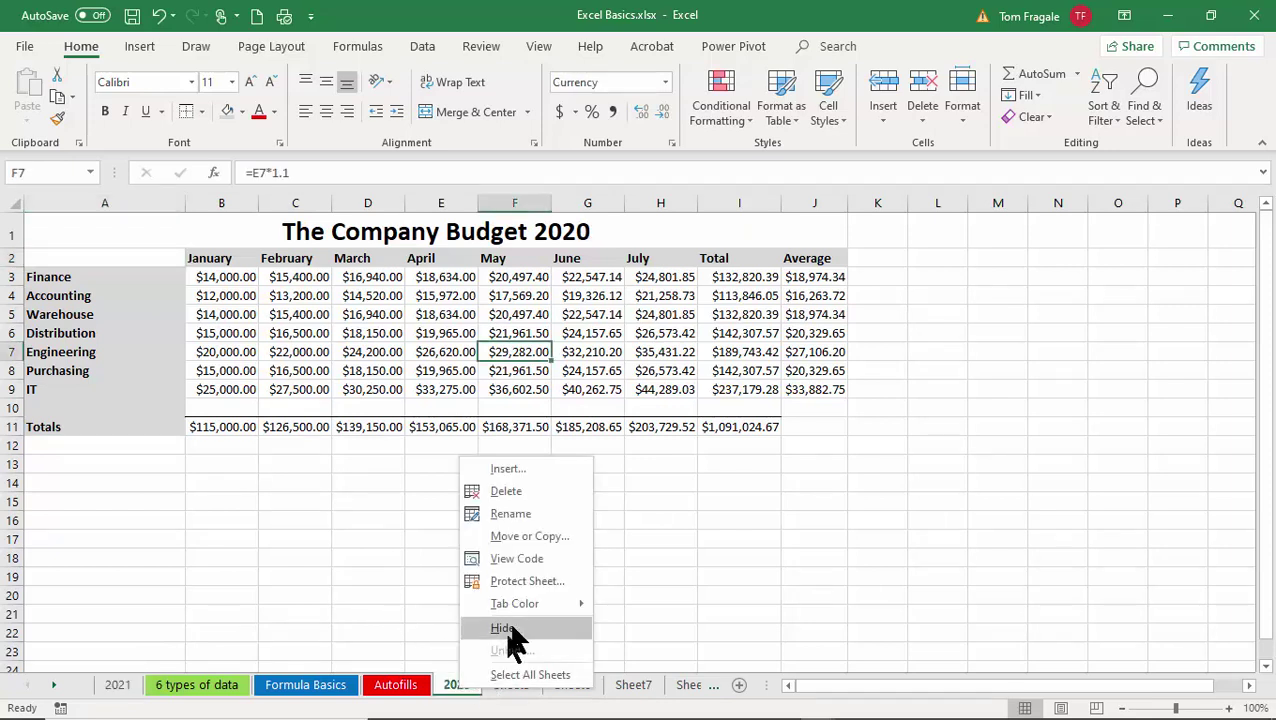
left_click(565, 538)
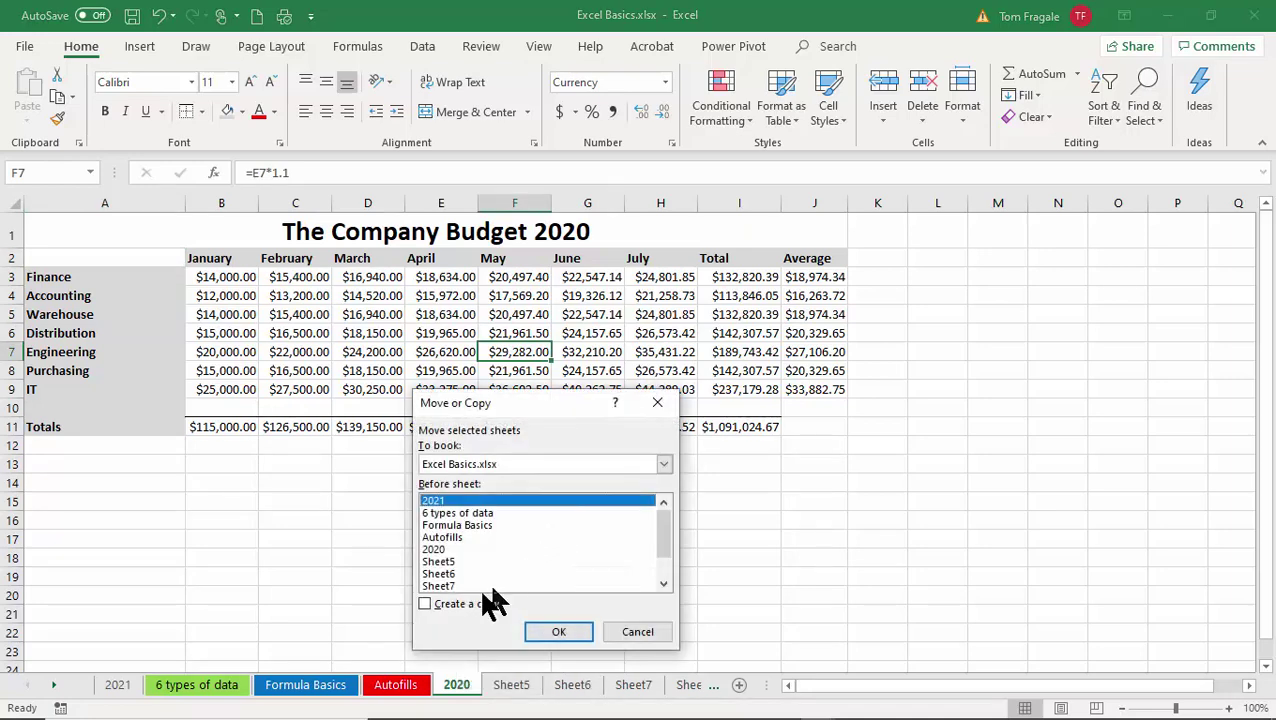
left_click(438, 606)
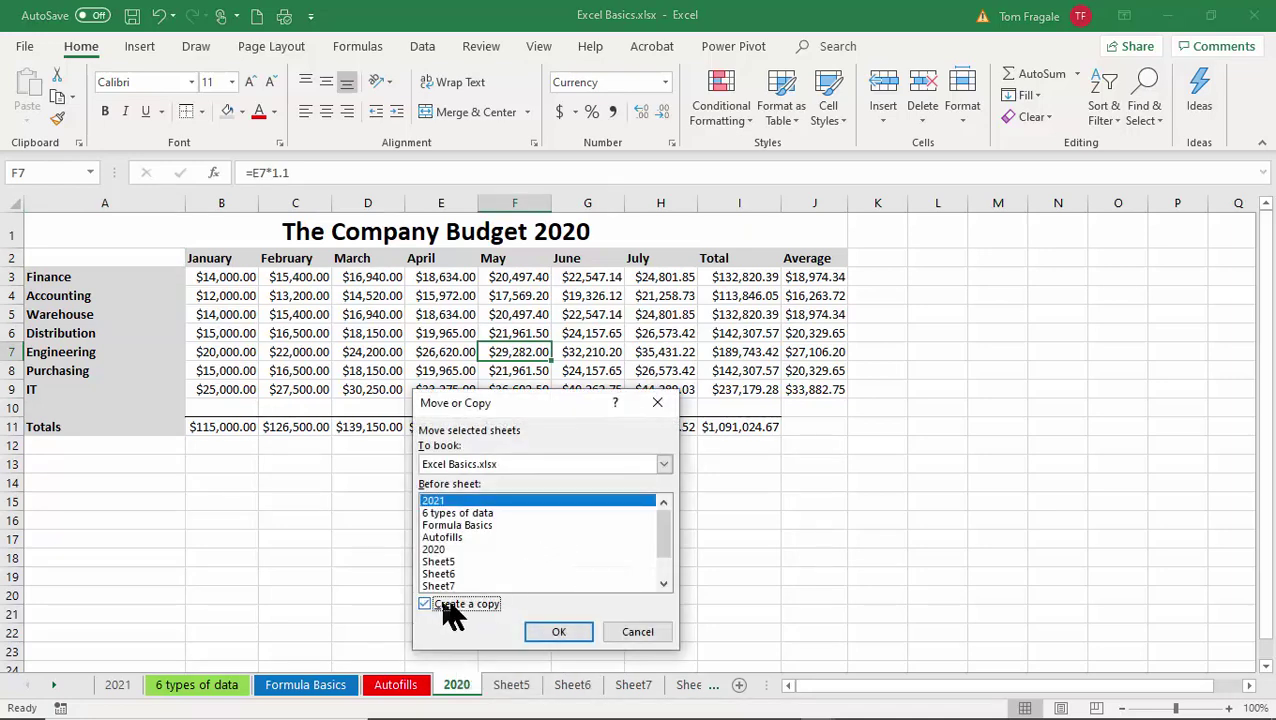
left_click(557, 632)
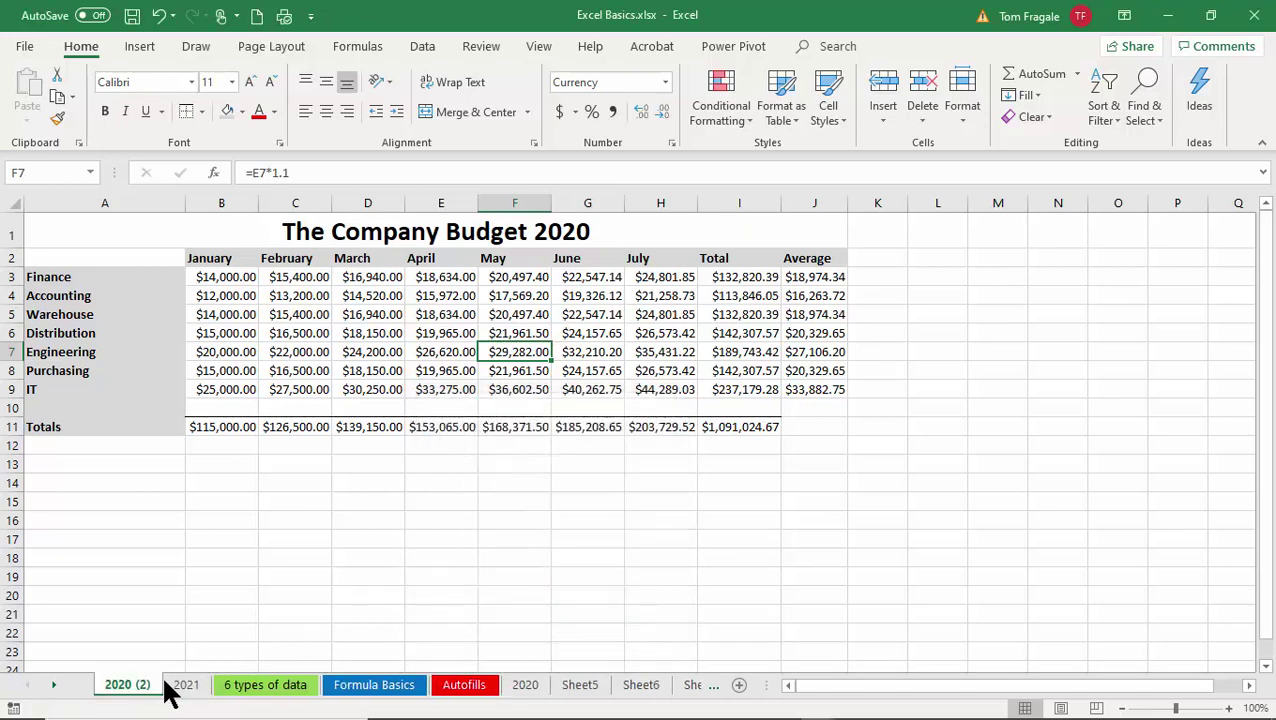
- Change the title in cell A1 of the new copy of the 2020 sheet to "The Company Budget 2022"
left_click(180, 688)
left_click(150, 688)
left_click(515, 233)
left_click(425, 172)
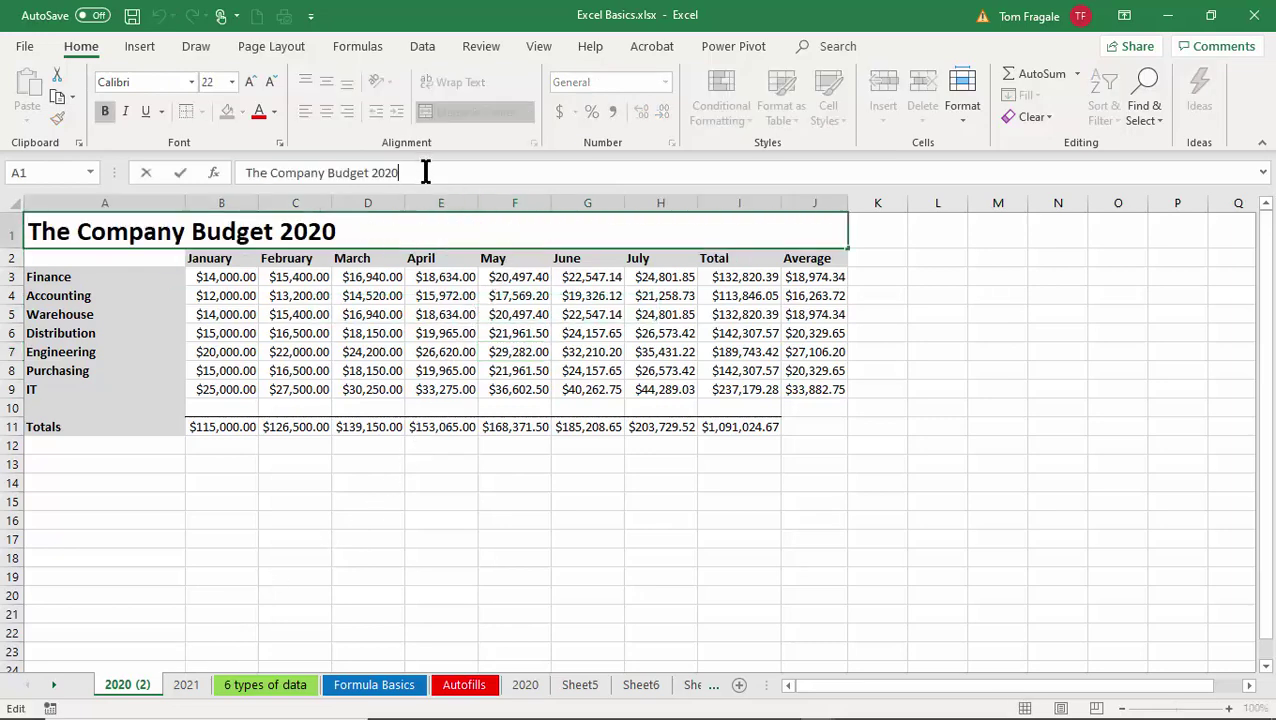
key("BackSpace")
type("2")
key("Return")
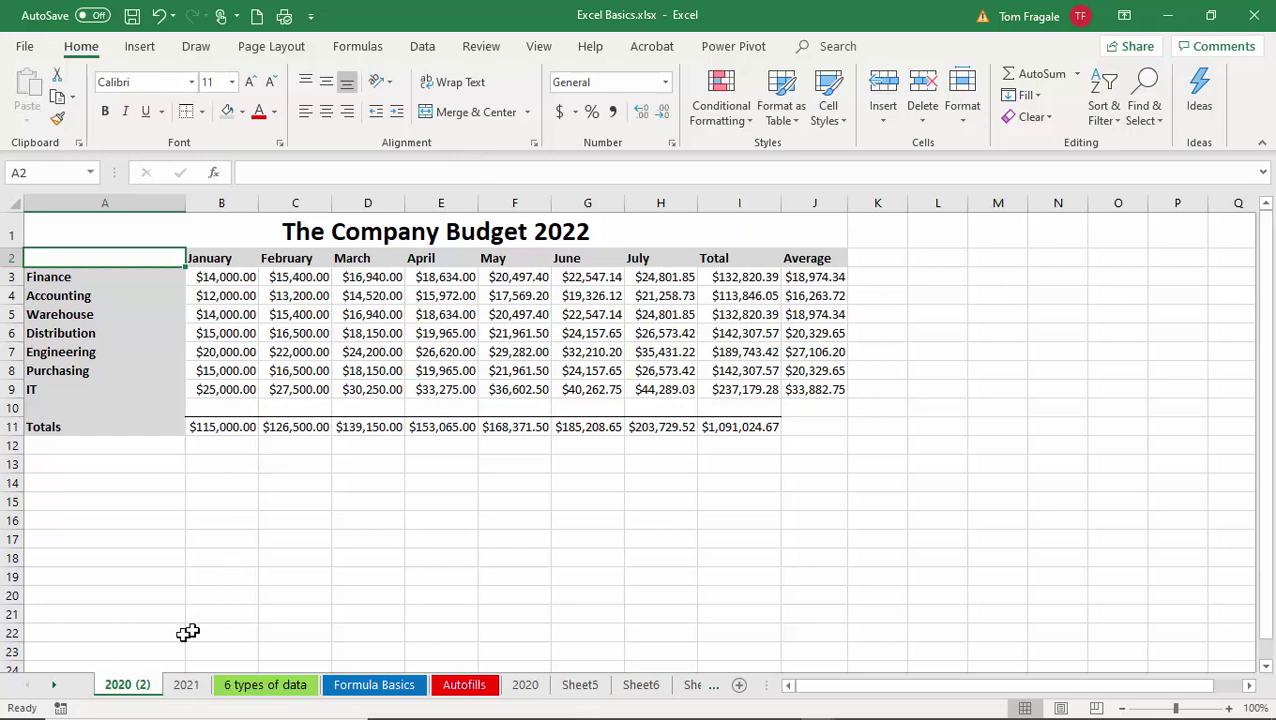
- Rename the "2020 (2)" sheet as 2022
double_click(120, 688)
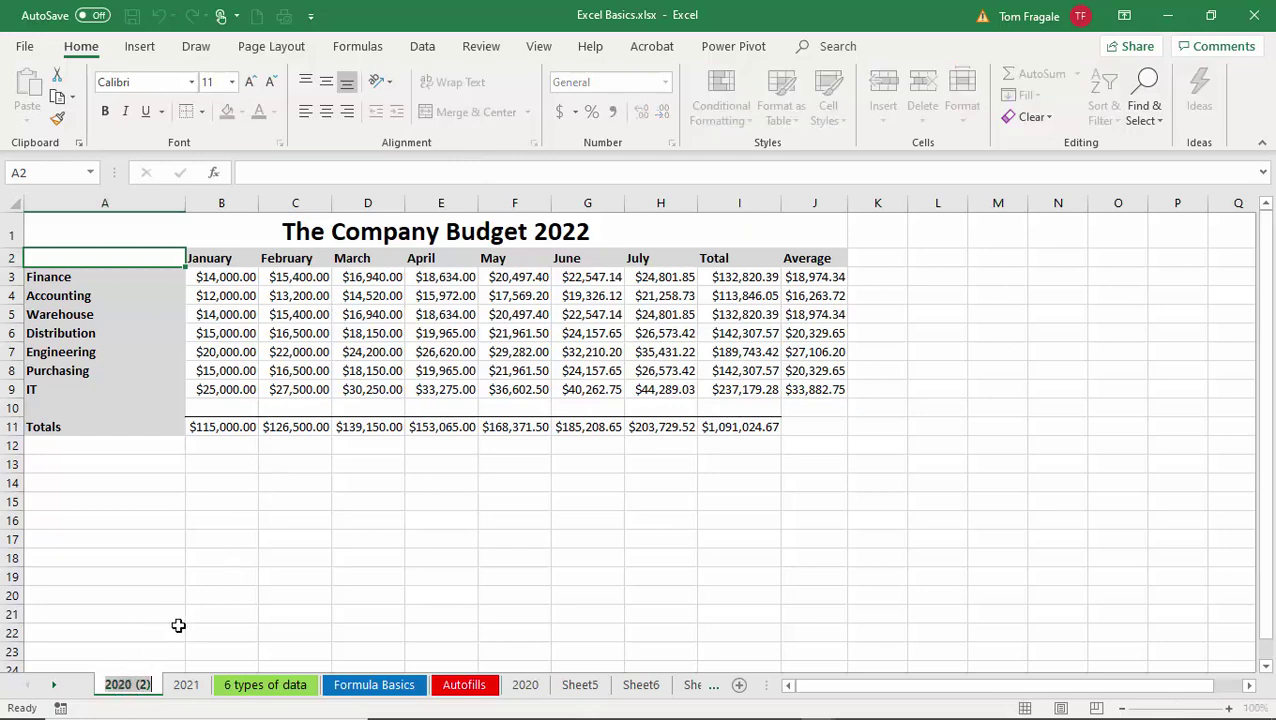
type("2022")
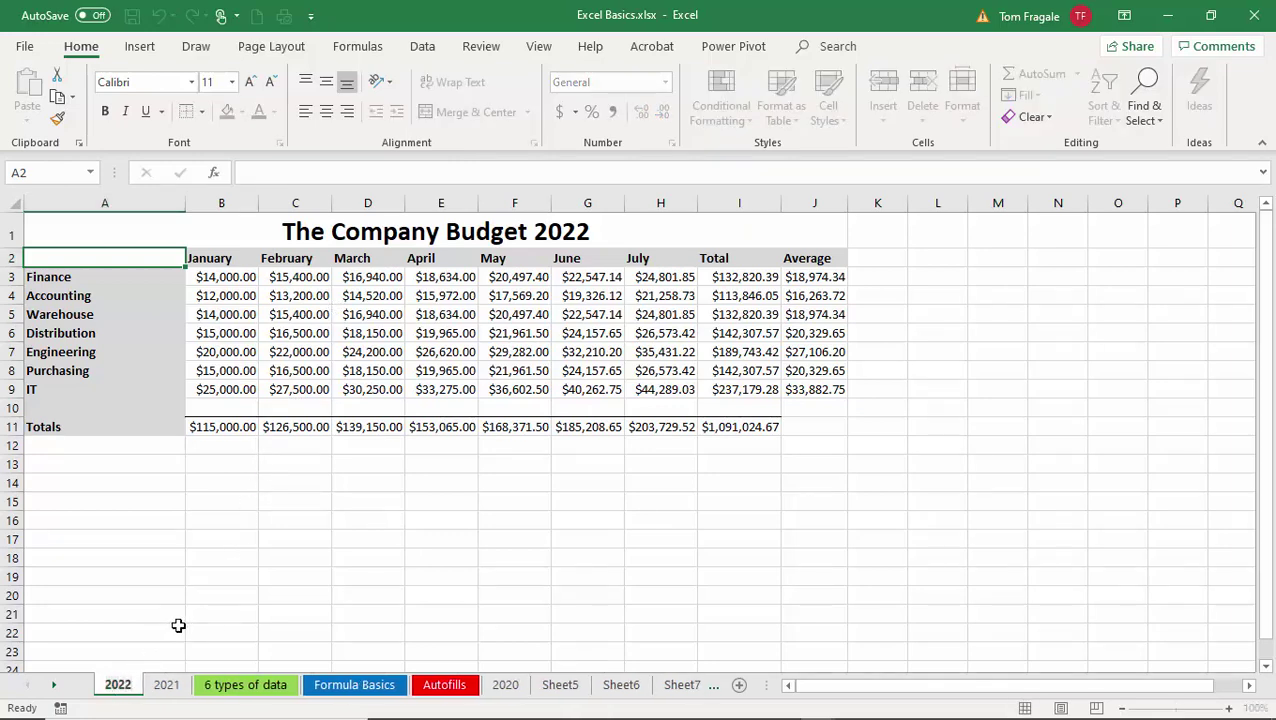
key("Return")
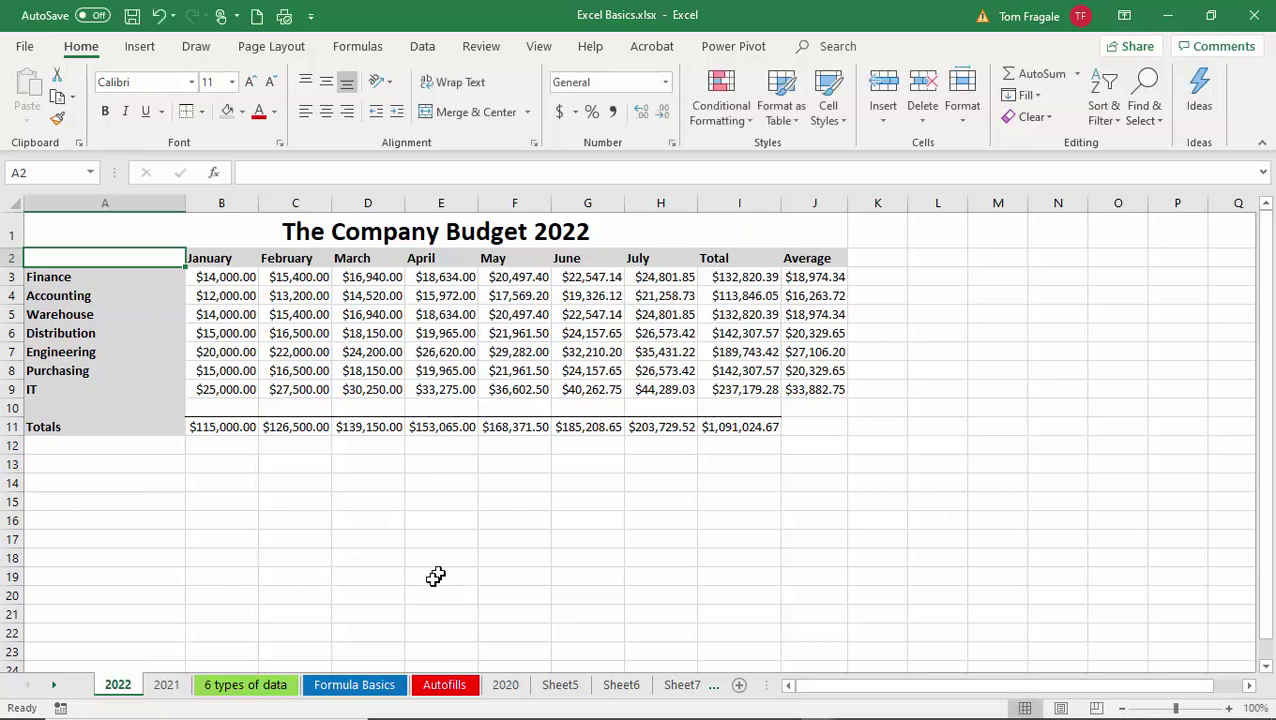
- Move the 2021 and 2022 sheets after the 2020 sheet so the budget years run in ascending order
left_click(165, 690)
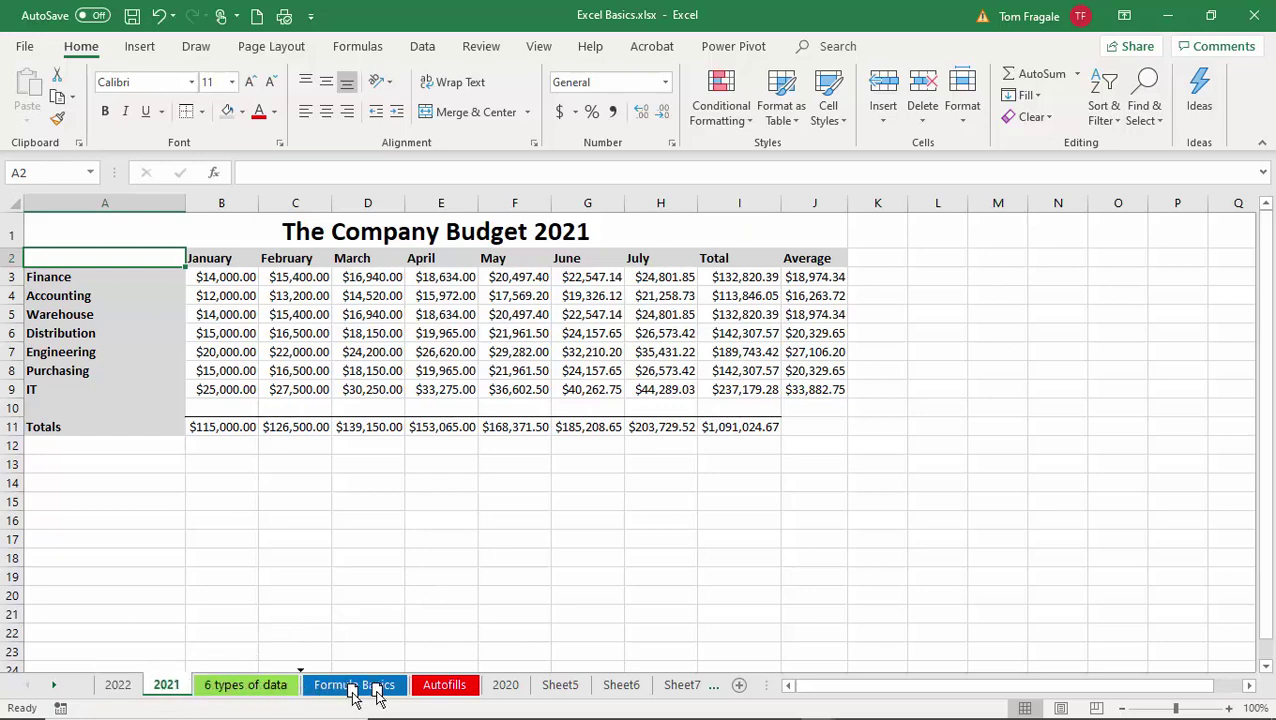
left_click_drag(533, 680, 556, 684)
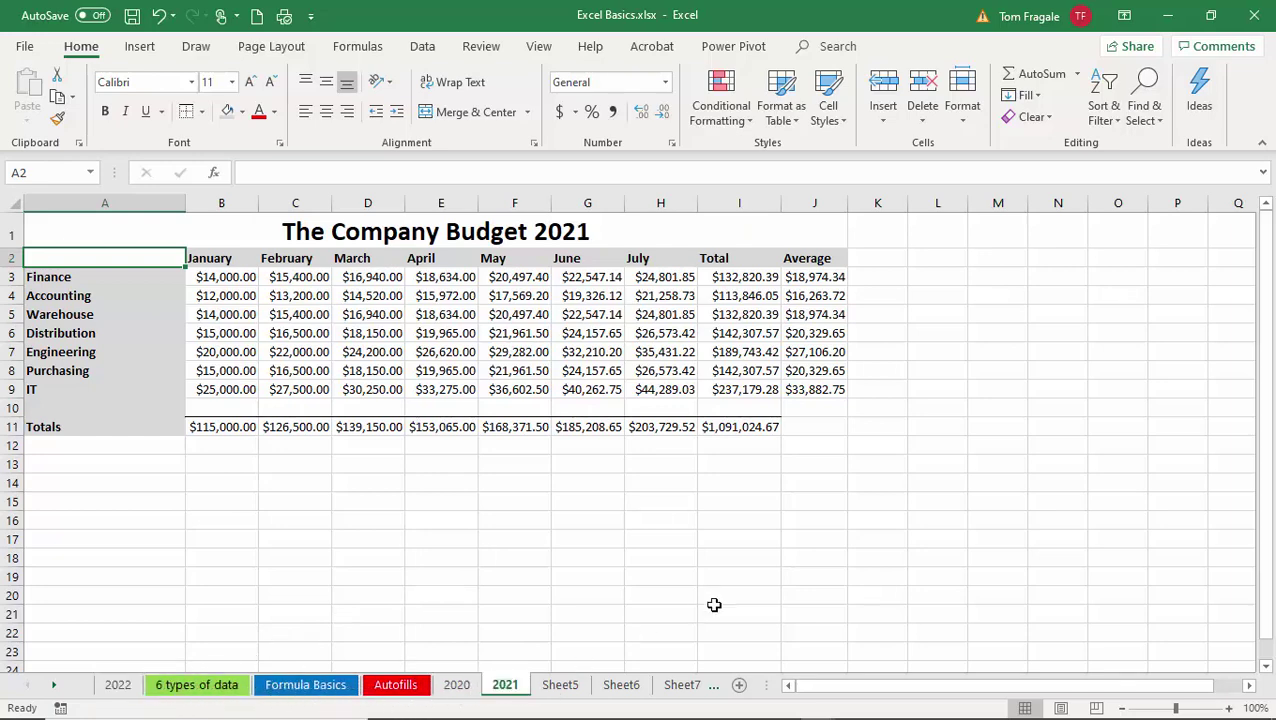
left_click(110, 688)
left_click_drag(410, 695, 536, 694)
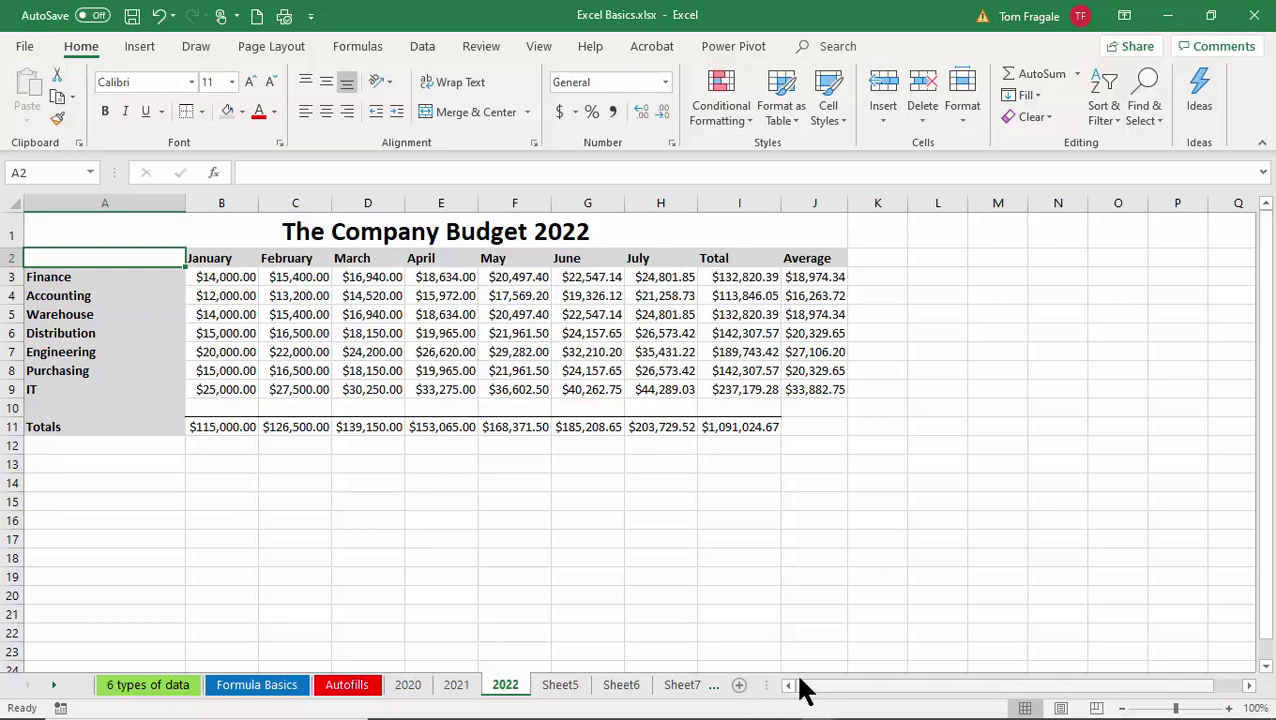
right_click(686, 688)
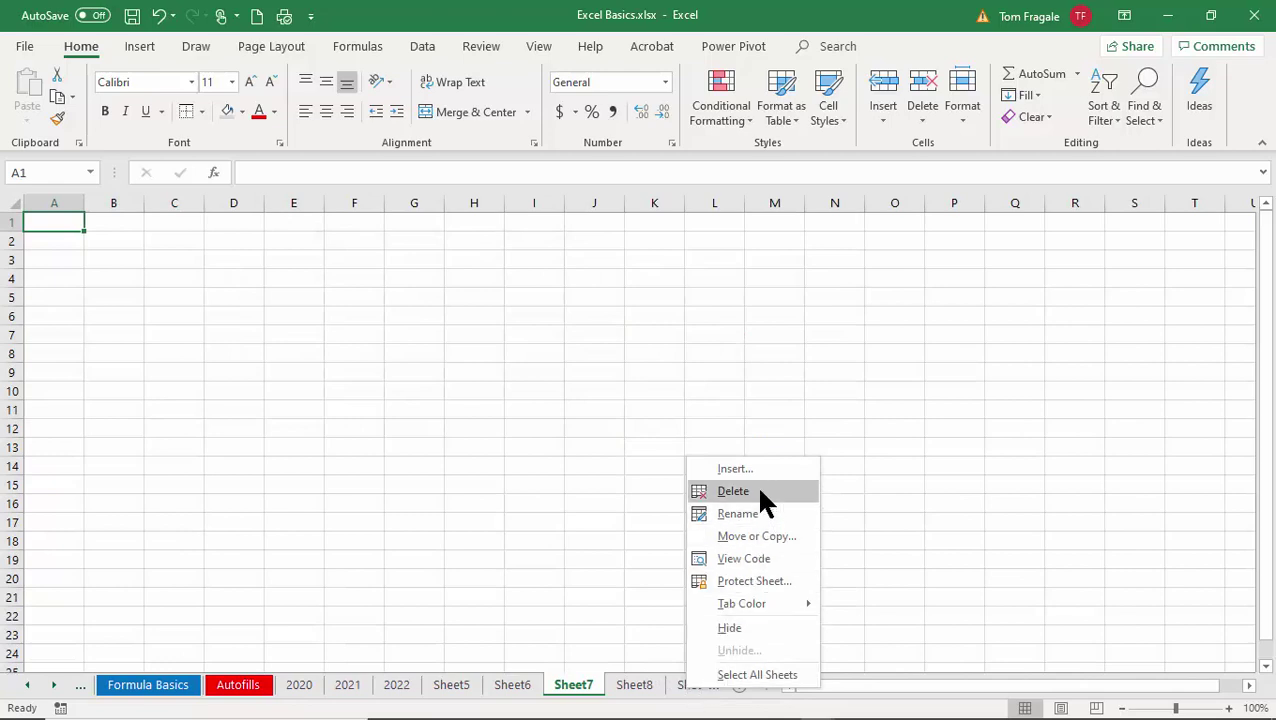
left_click(599, 570)
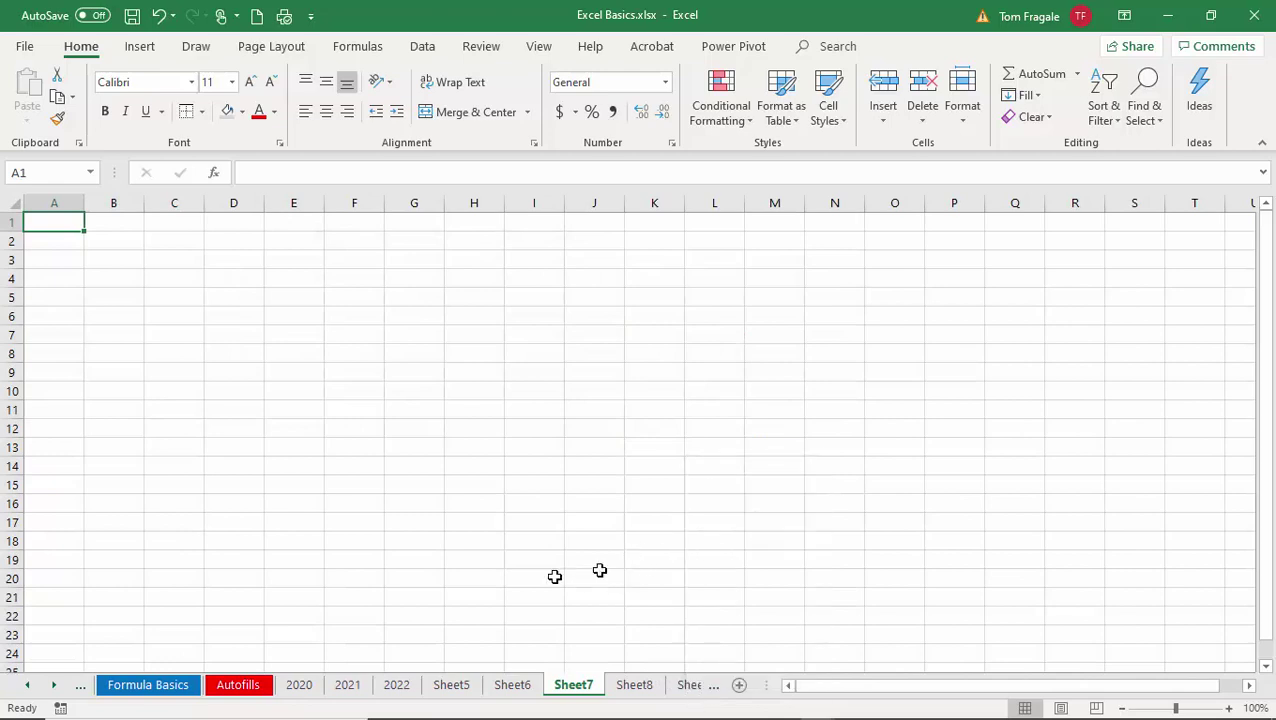
right_click(50, 685)
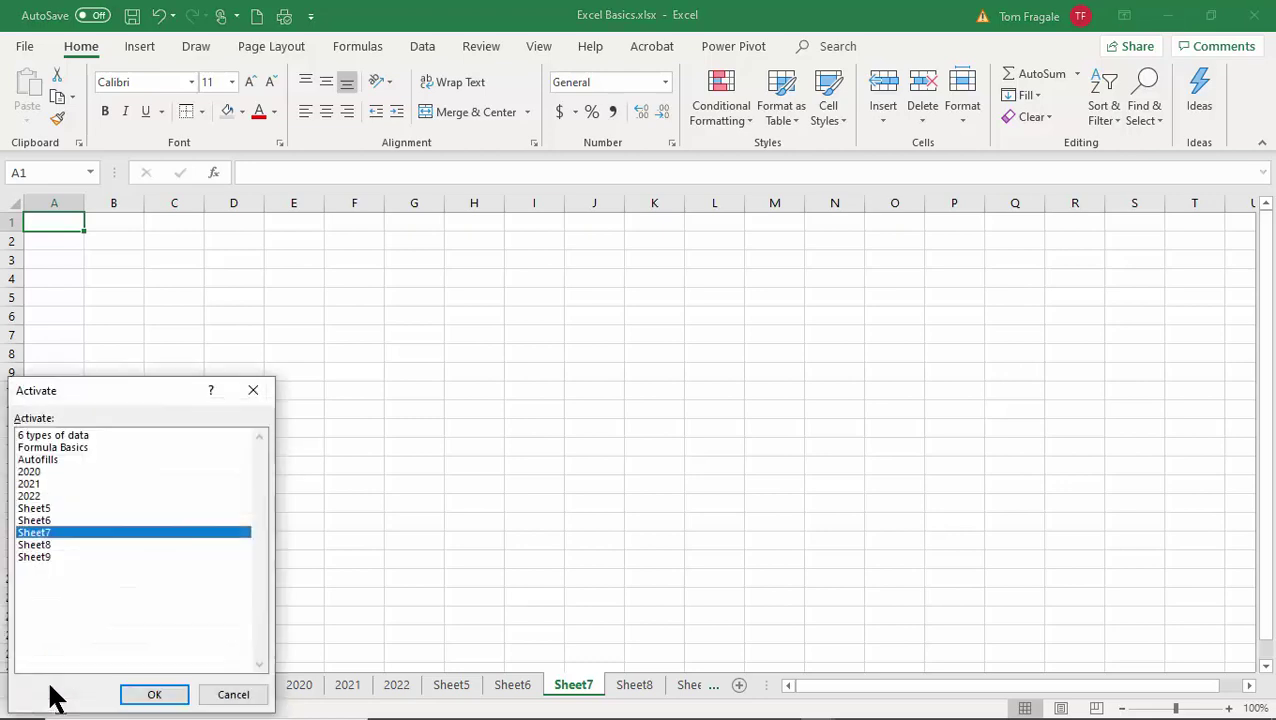
left_click(236, 696)
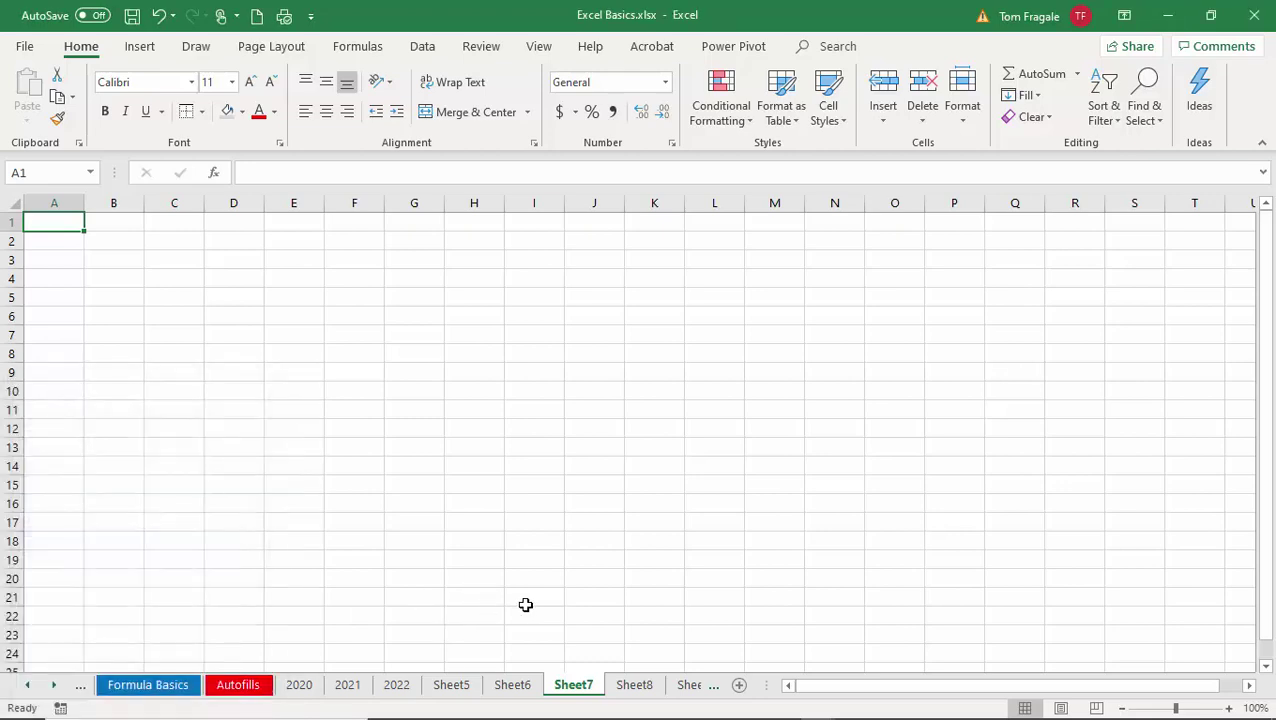
- Enter the label "2020 Totals" in cell A15 of the 2021 sheet
left_click(24, 686)
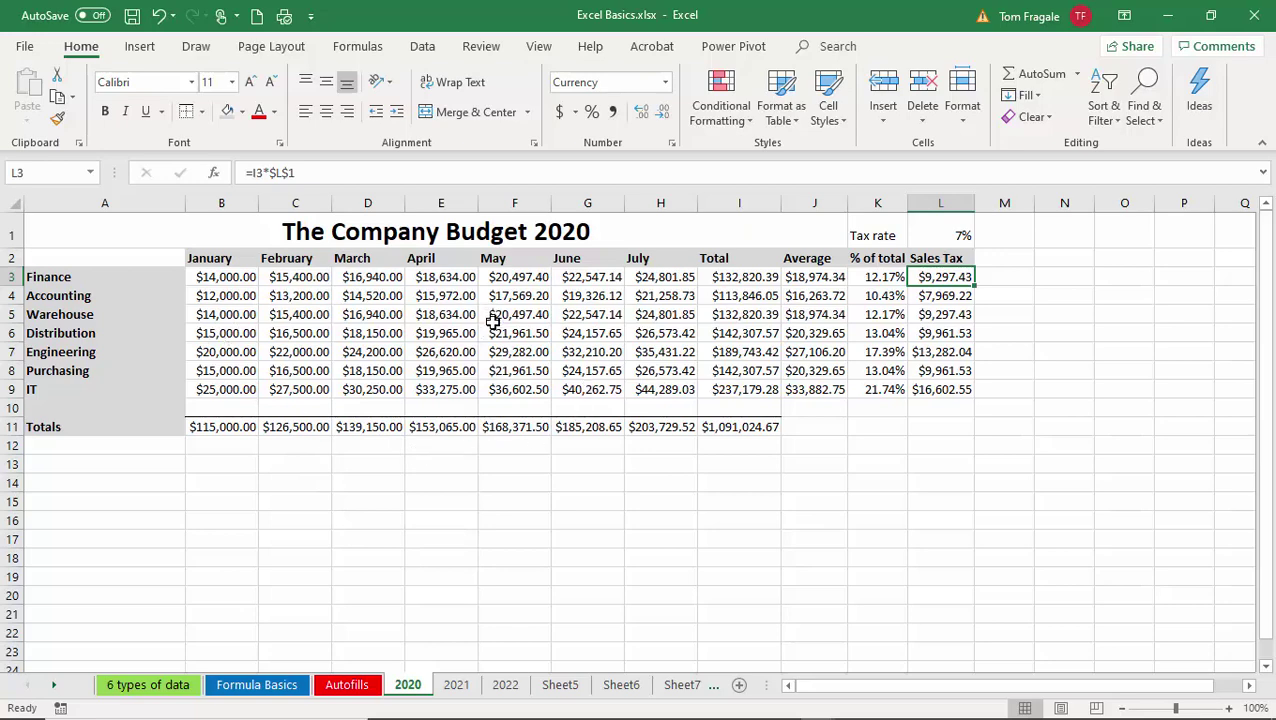
left_click(456, 686)
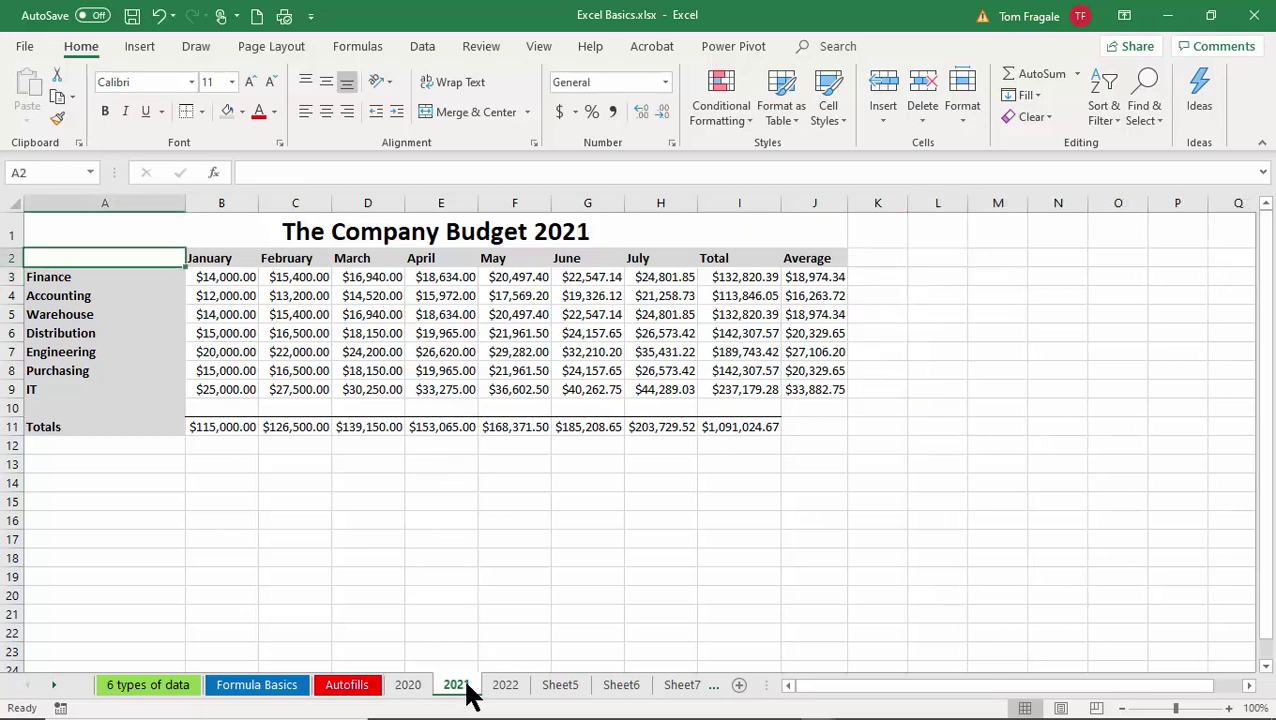
left_click(114, 503)
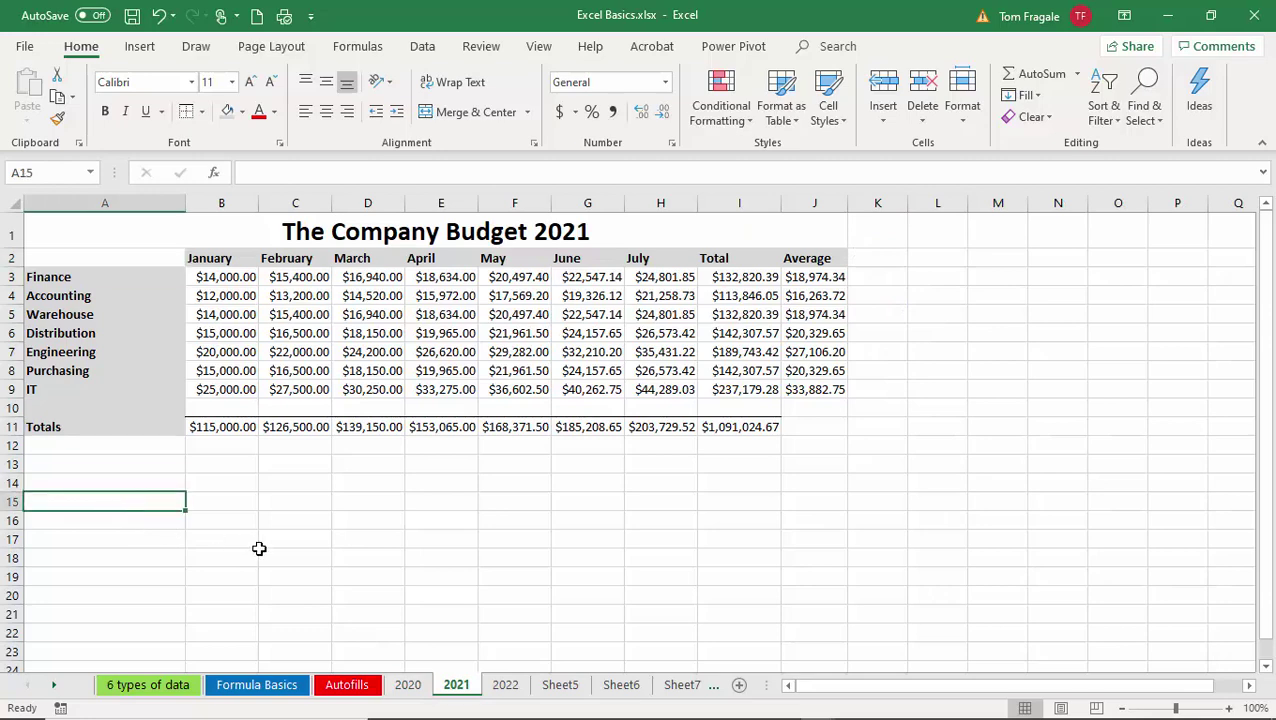
type("2020 Totals")
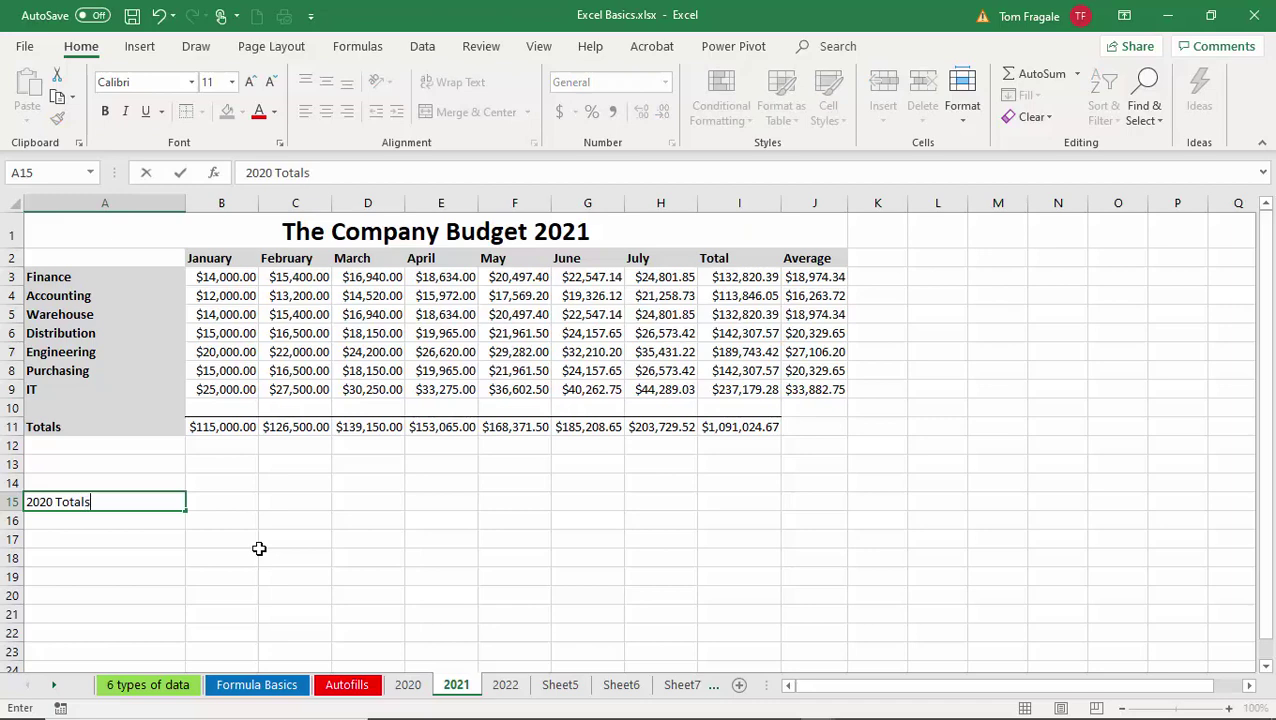
key("Tab")
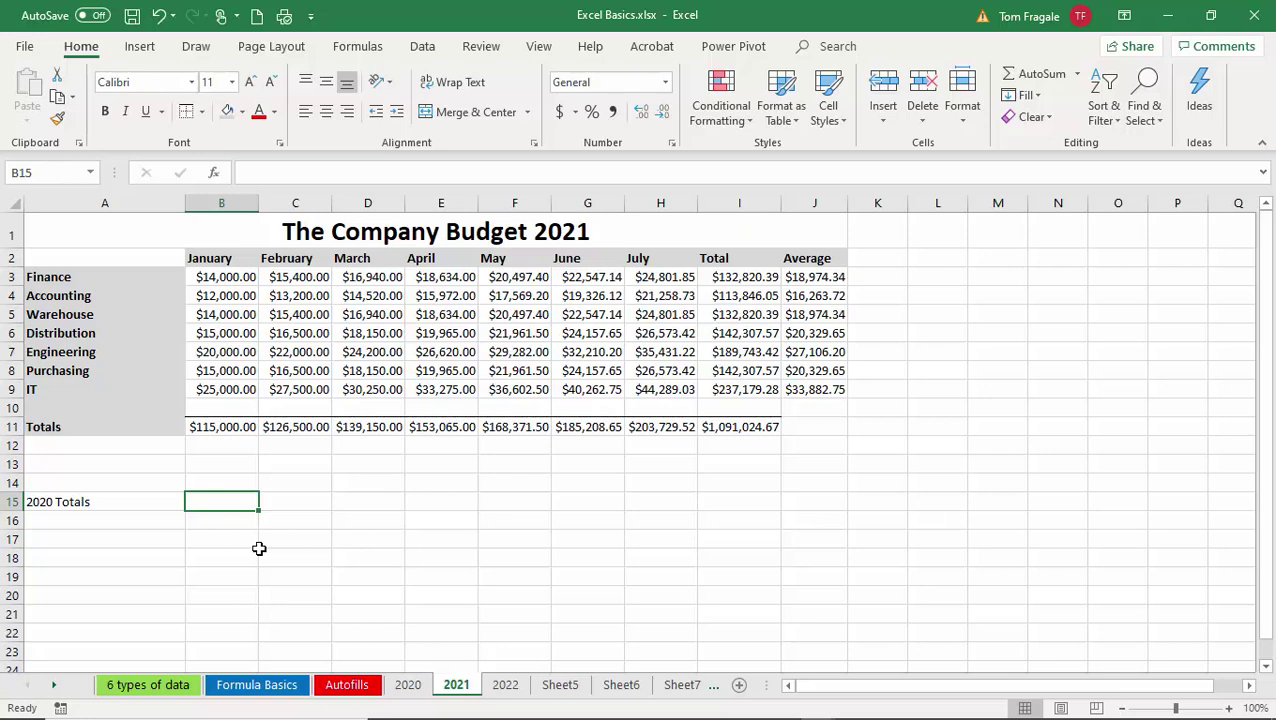
- Enter the label "2020 Grand total" in cell A17 of the 2021 sheet, correcting any misspelling
left_click(71, 535)
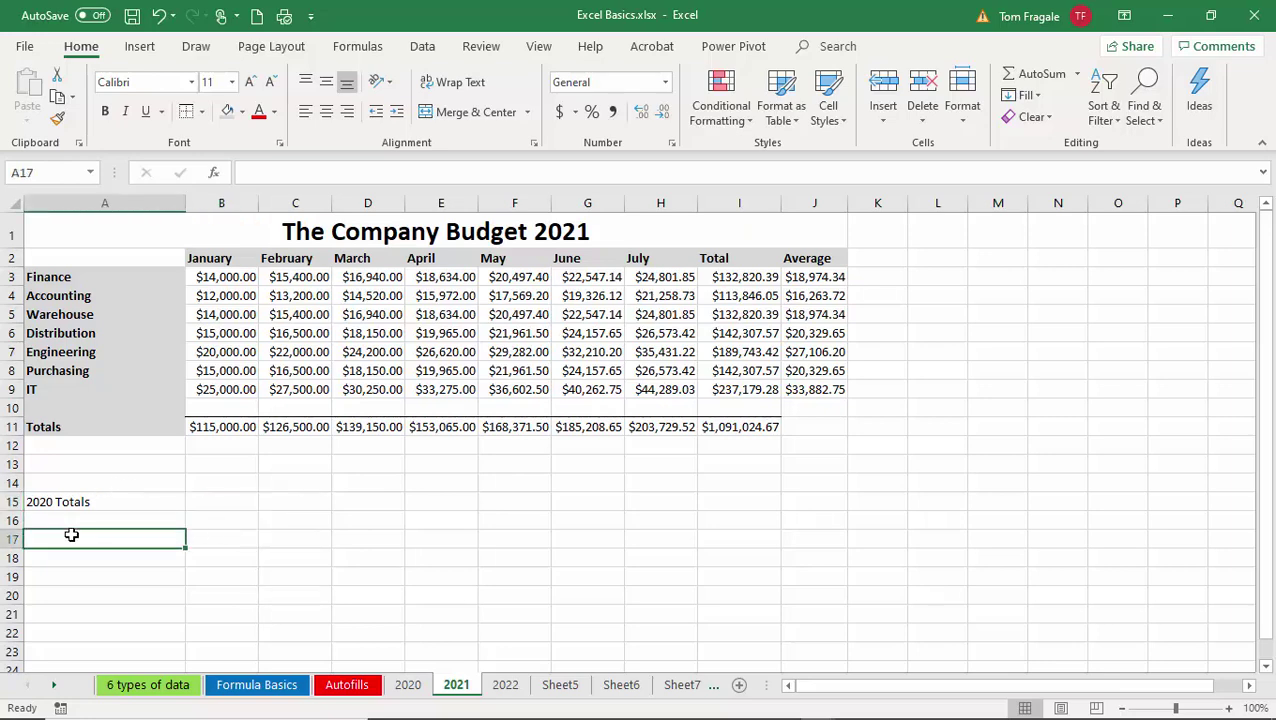
type("2020")
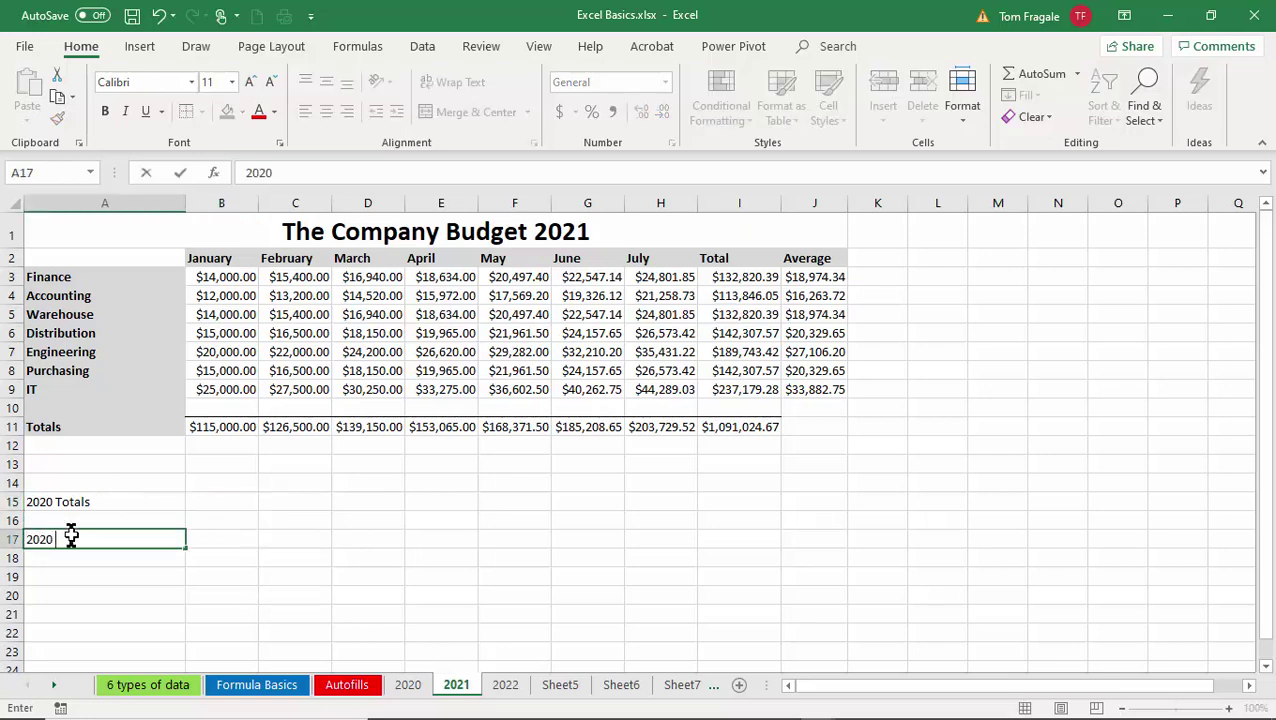
type(" Grnd to")
type("nd total")
key("Tab")
key("Up")
key("Up")
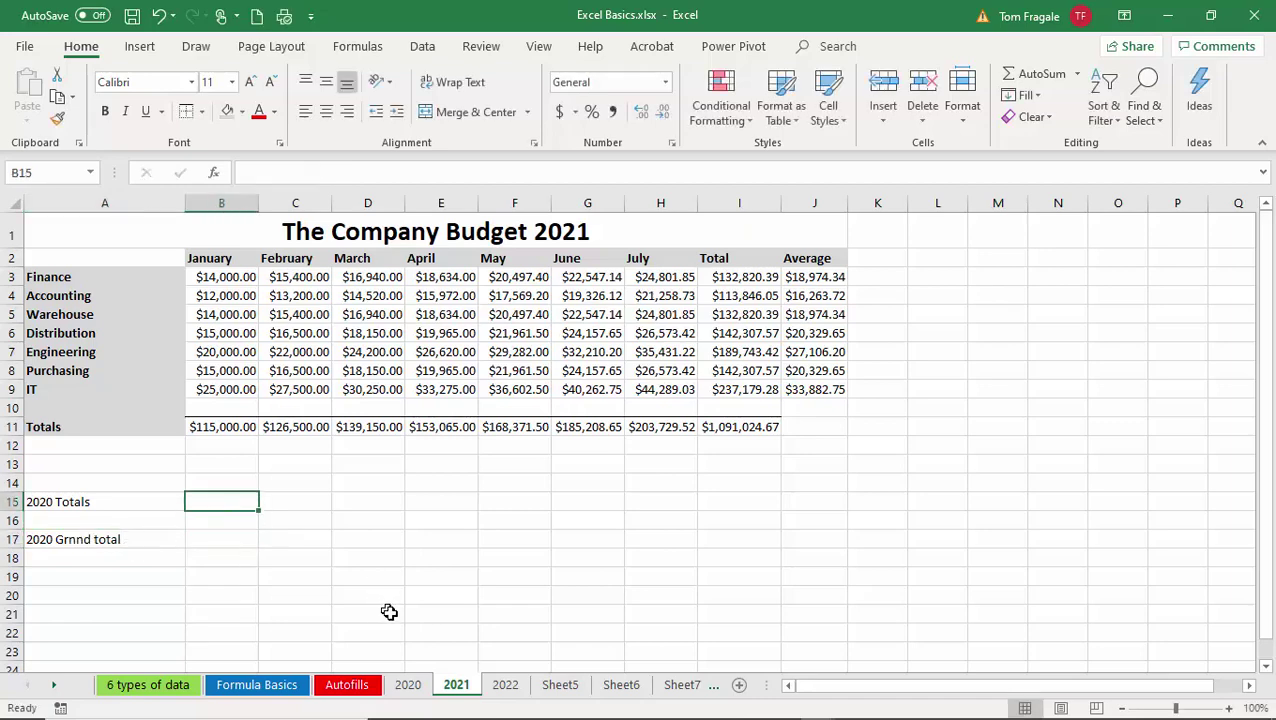
left_click(100, 539)
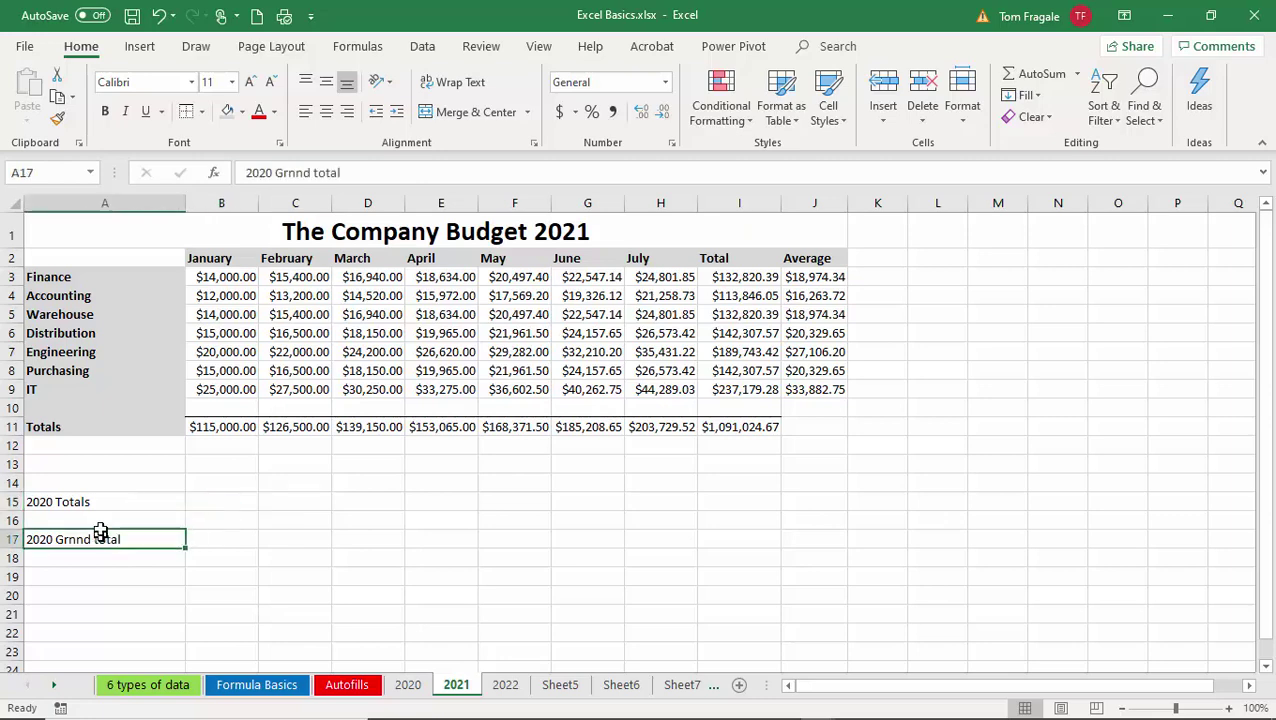
left_click_drag(294, 172, 301, 172)
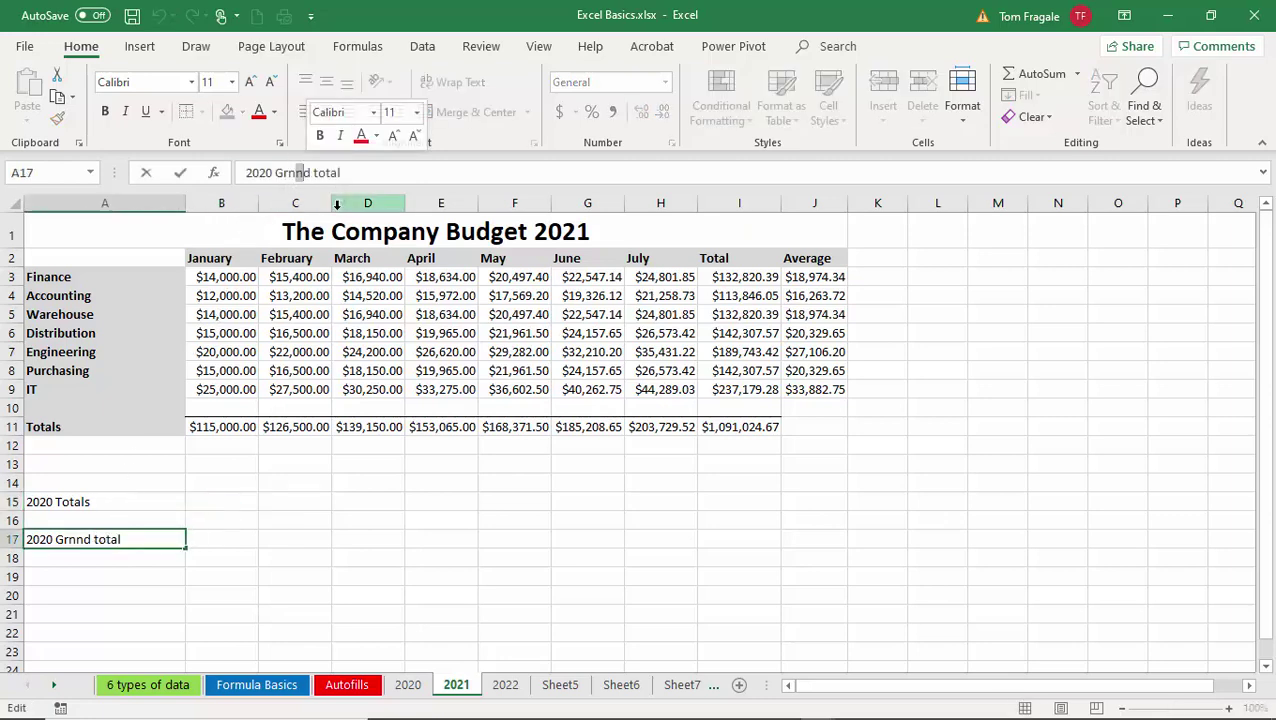
key("Left")
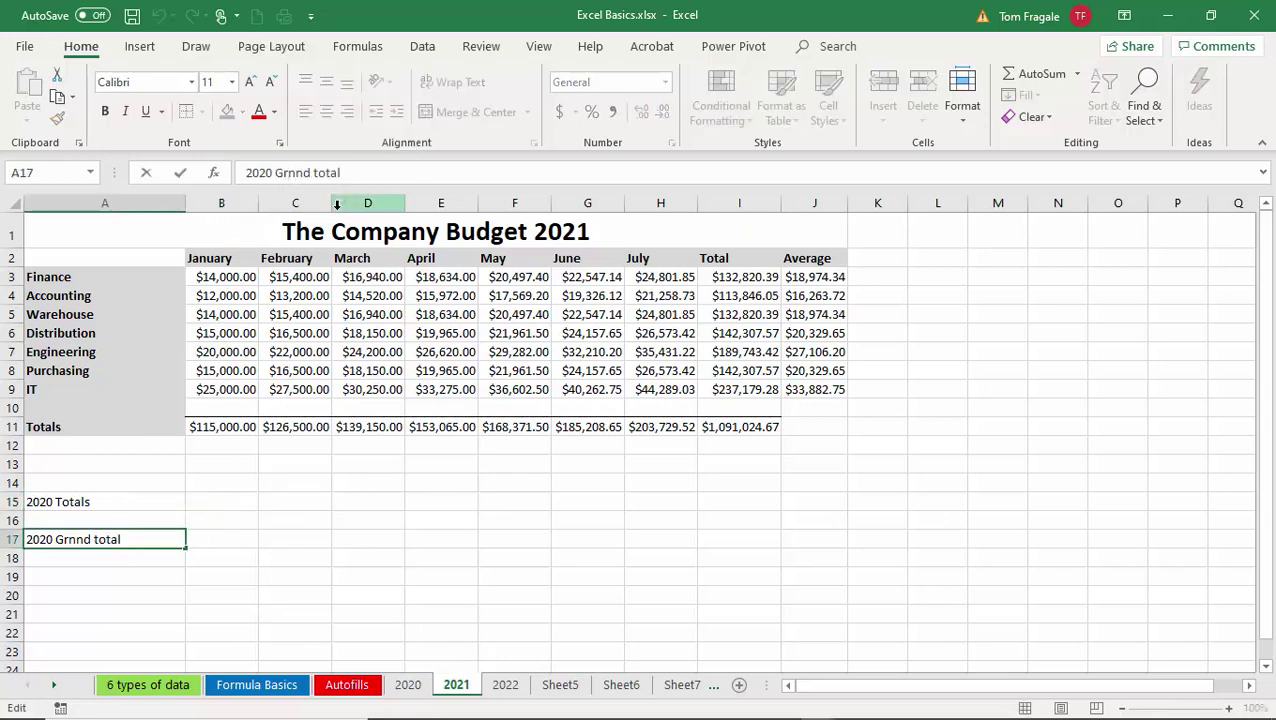
type("a")
key("Delete")
key("Return")
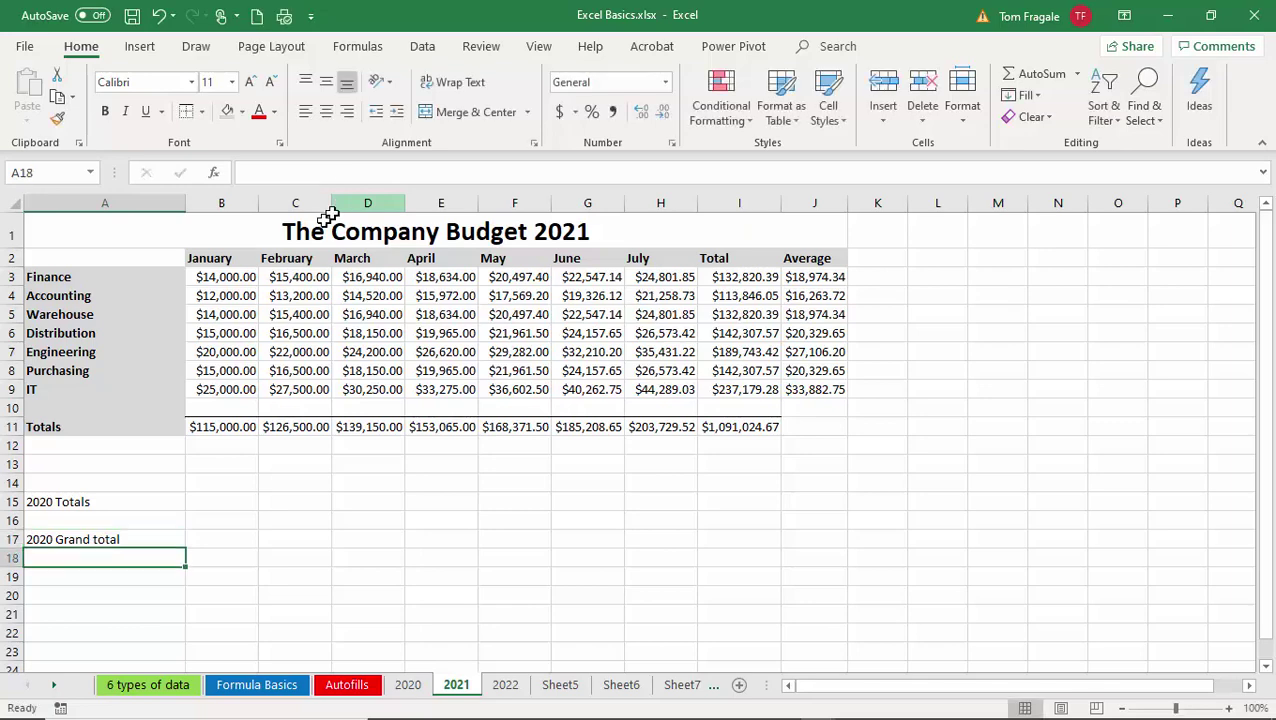
- Copy the totals in cells B11:I11 of the 2020 sheet, with cell B15 of the 2021 sheet selected as the destination
left_click(219, 501)
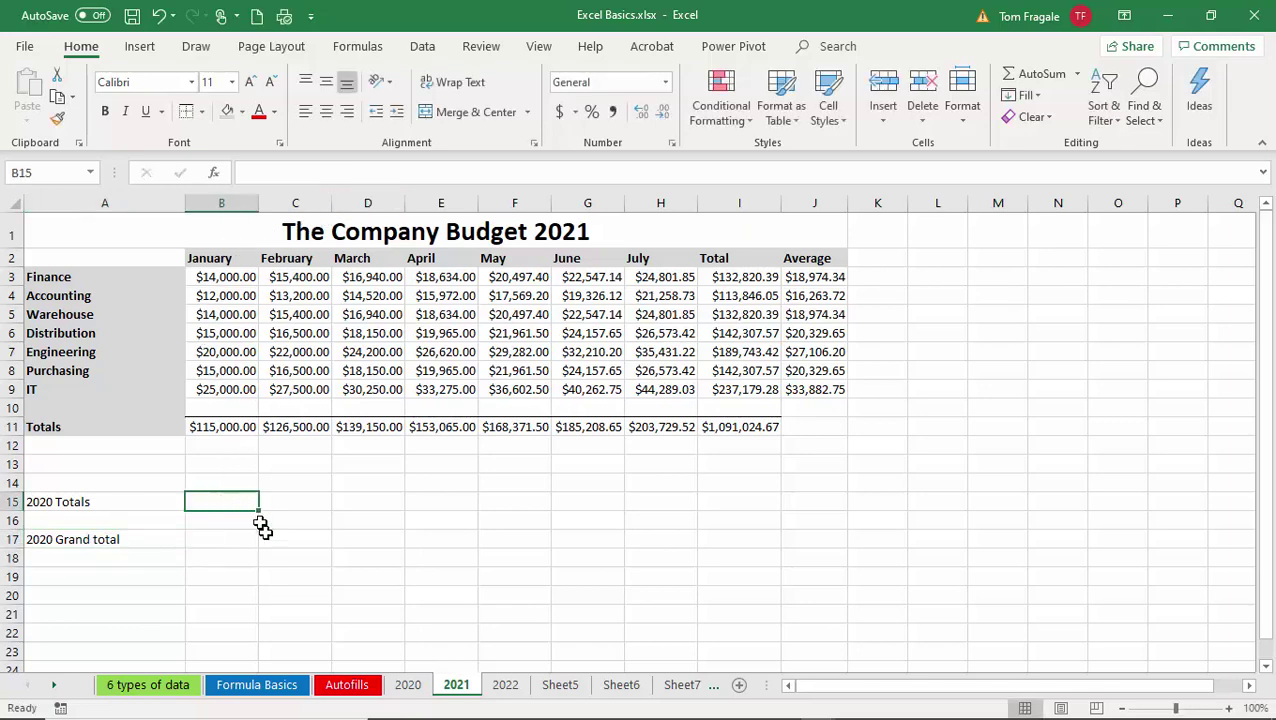
left_click(410, 686)
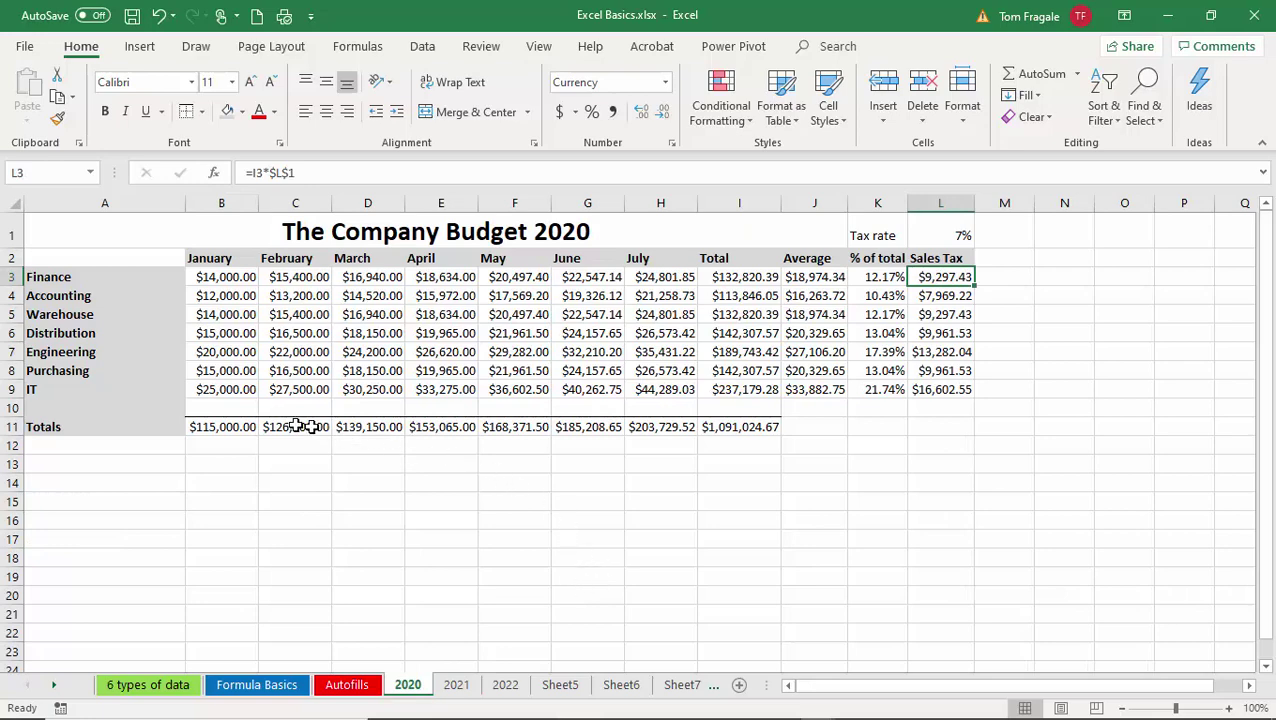
left_click_drag(214, 426, 758, 426)
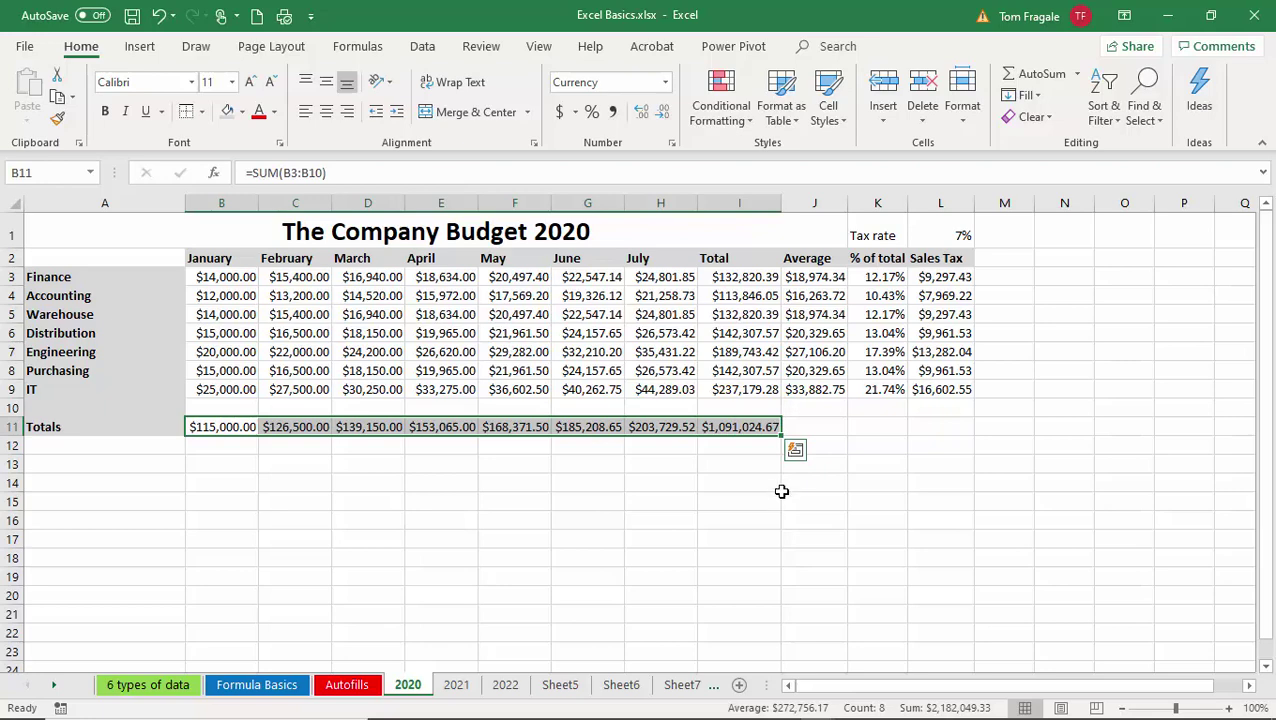
right_click(229, 424)
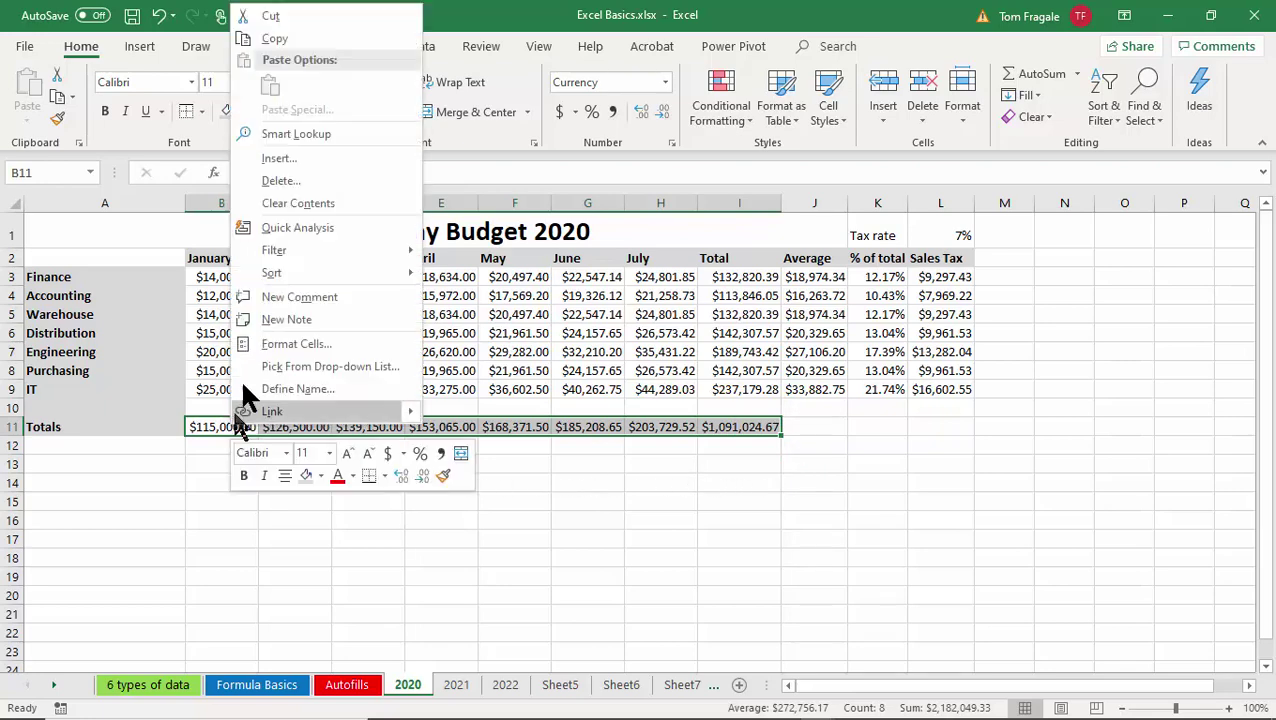
left_click(311, 40)
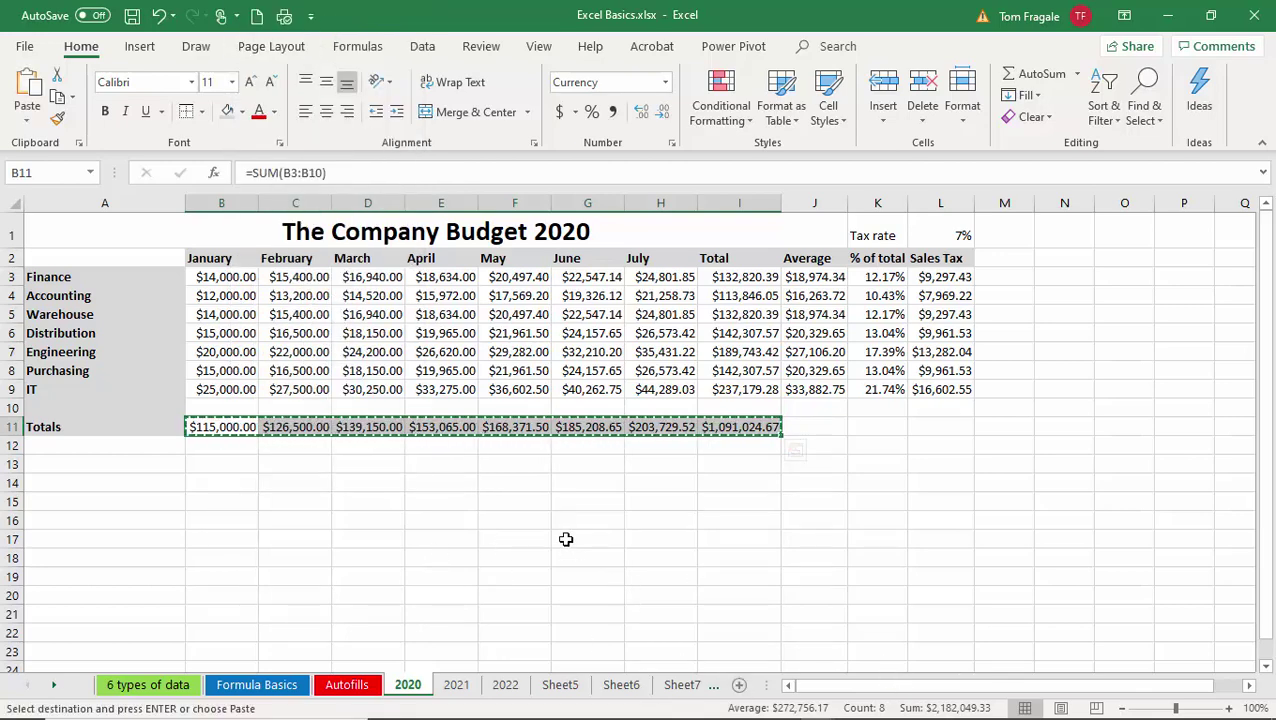
- Paste the copied 2020 totals as links into the 2021 sheet, starting at cell B15
left_click(456, 690)
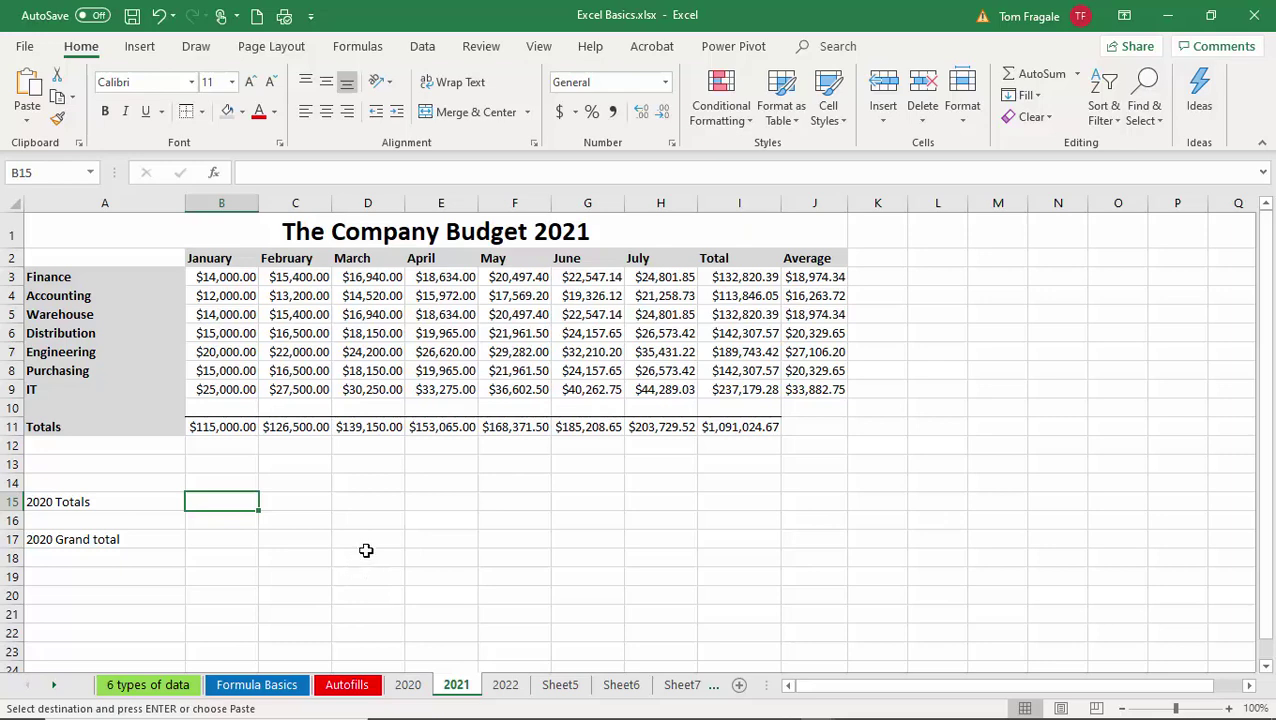
right_click(205, 497)
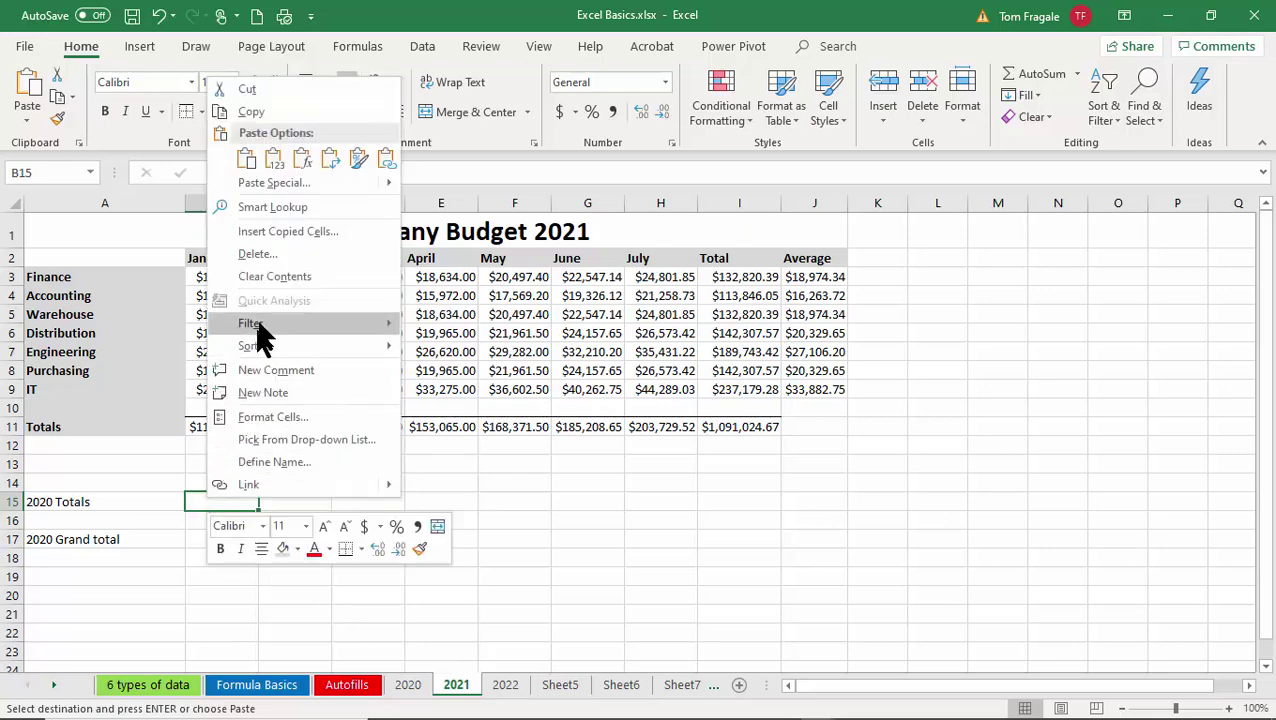
left_click(282, 186)
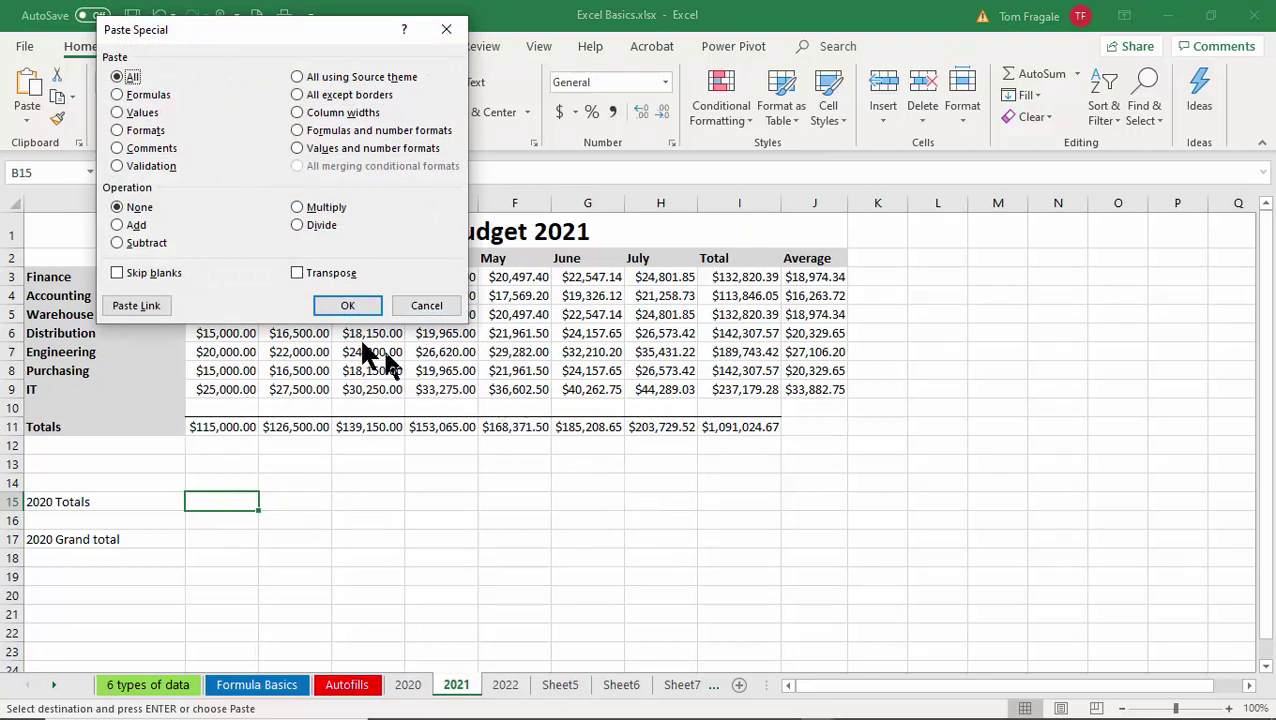
left_click(136, 305)
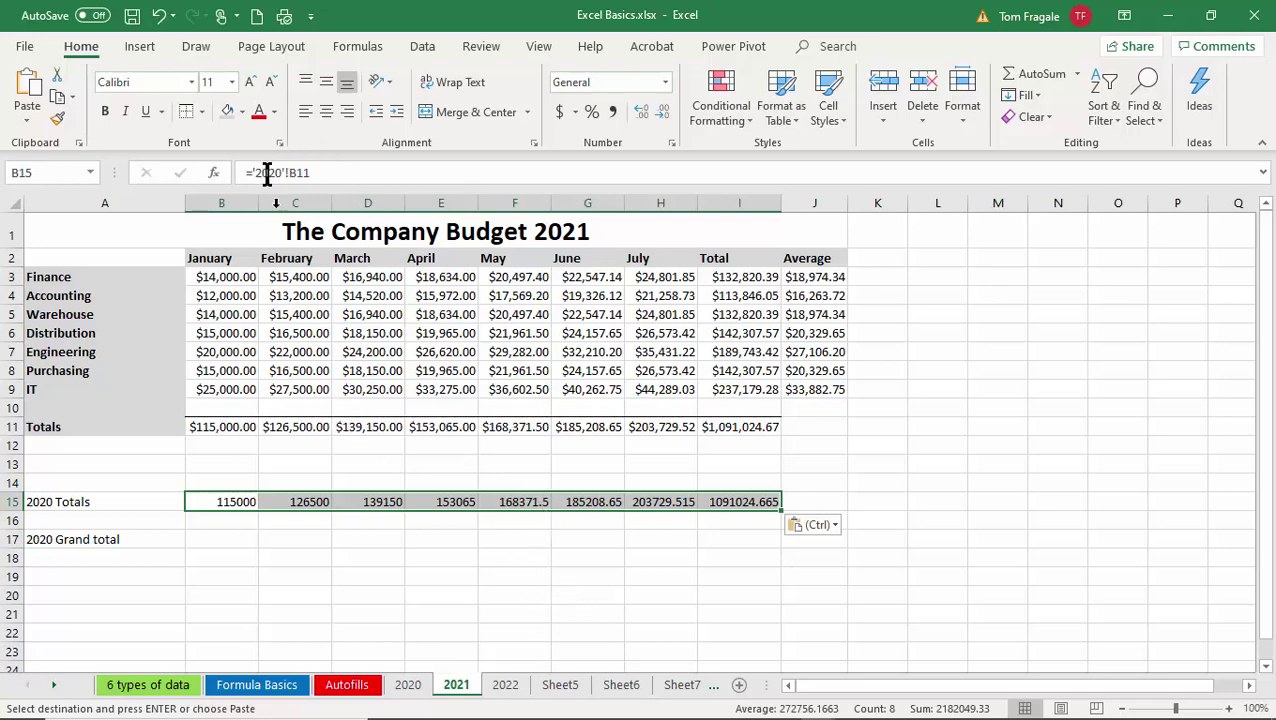
- Apply only the formats of the copied 2020 totals to the linked values in B15:I15 using Paste Special
right_click(228, 501)
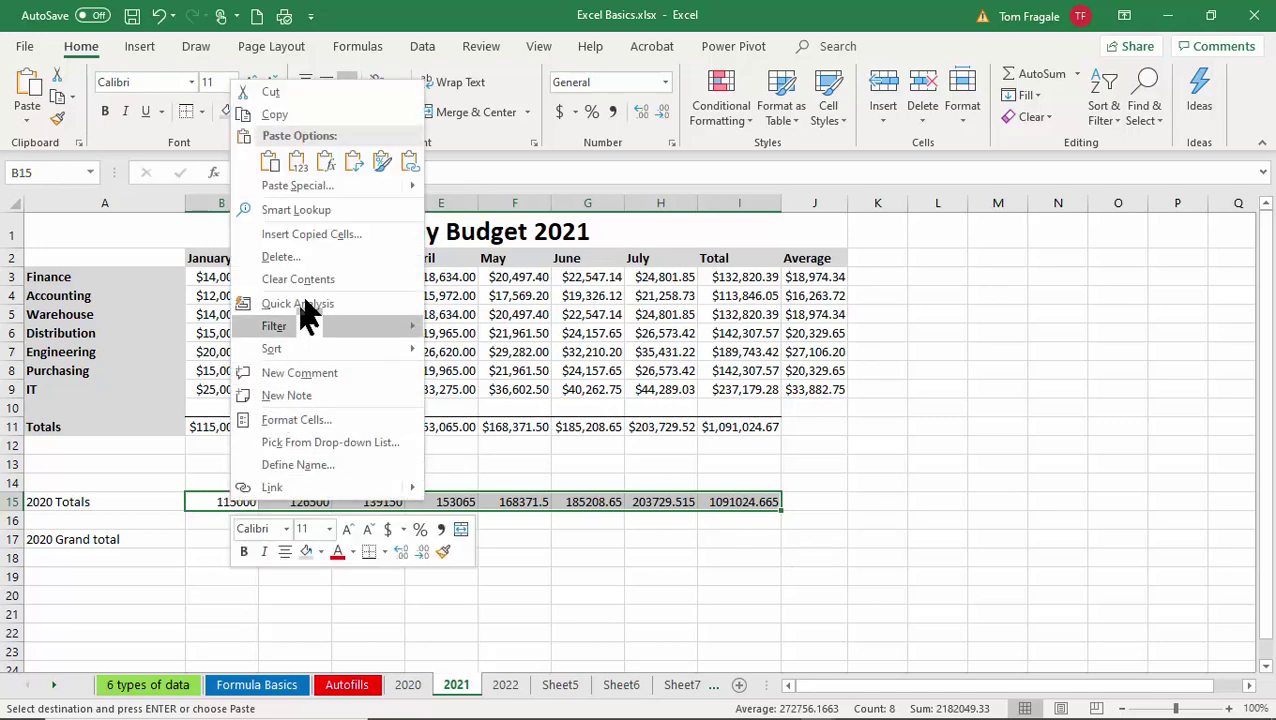
left_click(309, 184)
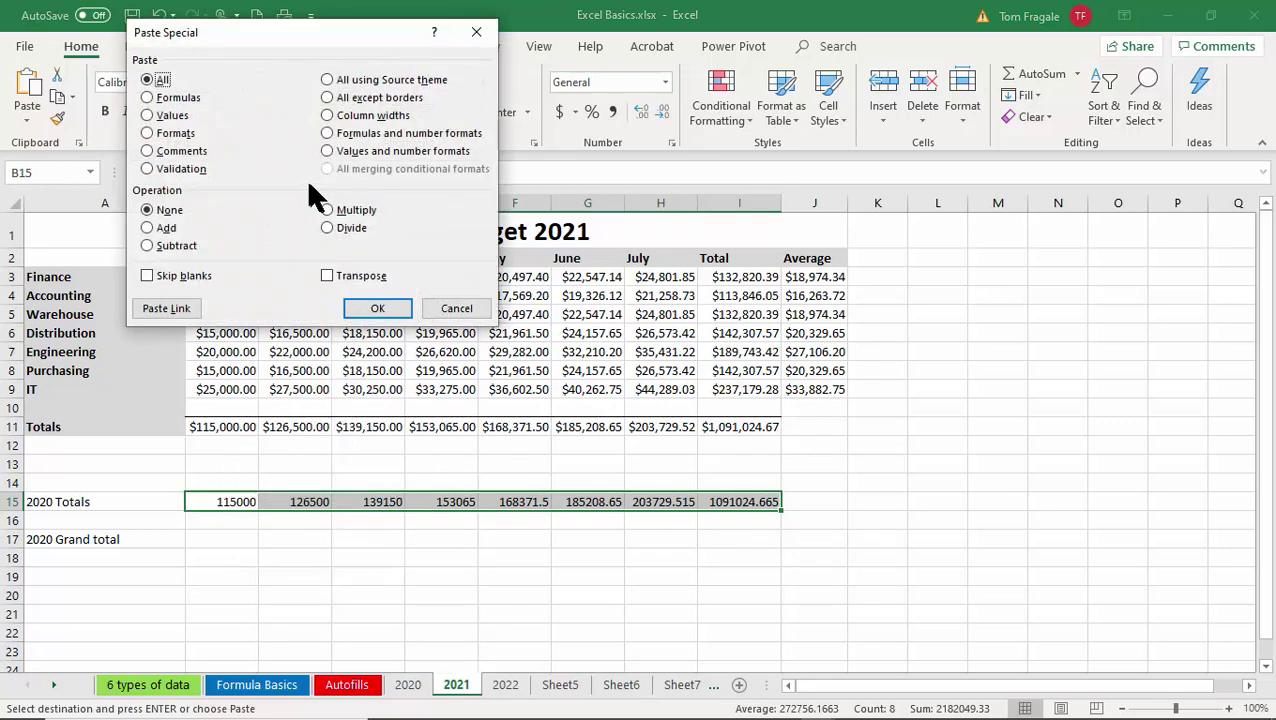
left_click(158, 133)
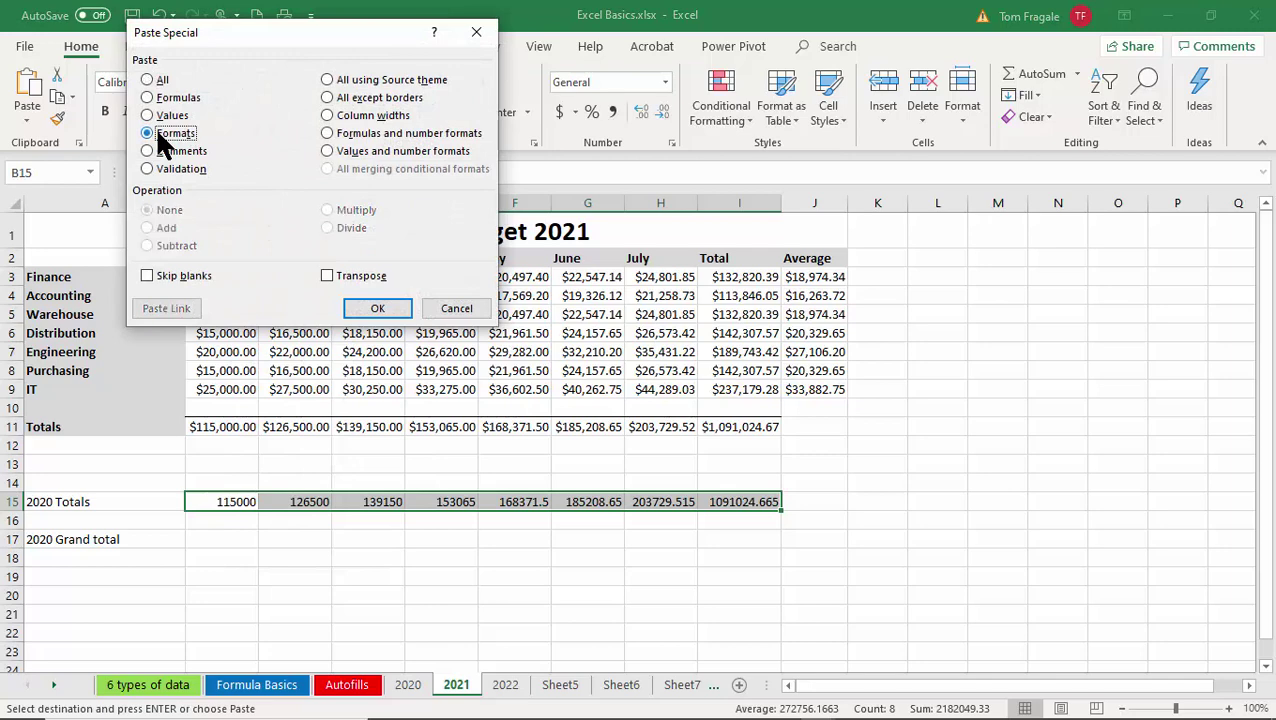
left_click(378, 309)
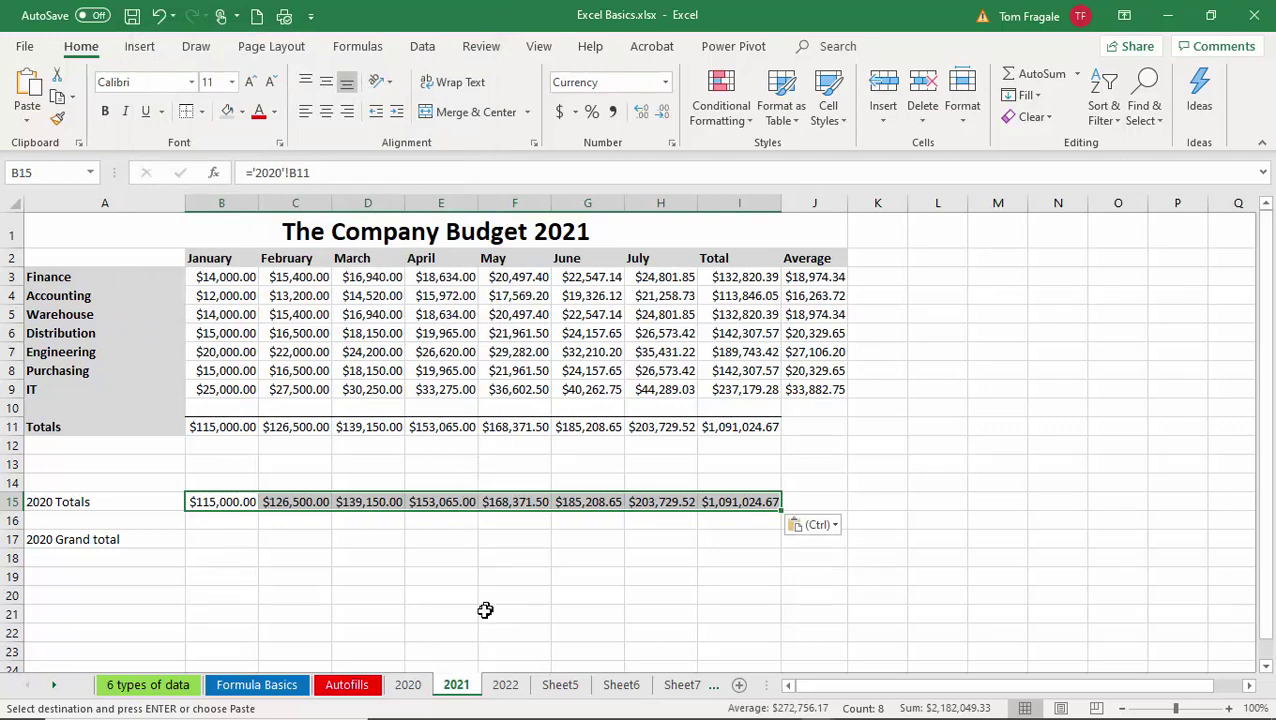
- On the 2020 sheet, clear the copy selection and set January's Finance budget to 17000 and Accounting budget to 15000
left_click(408, 686)
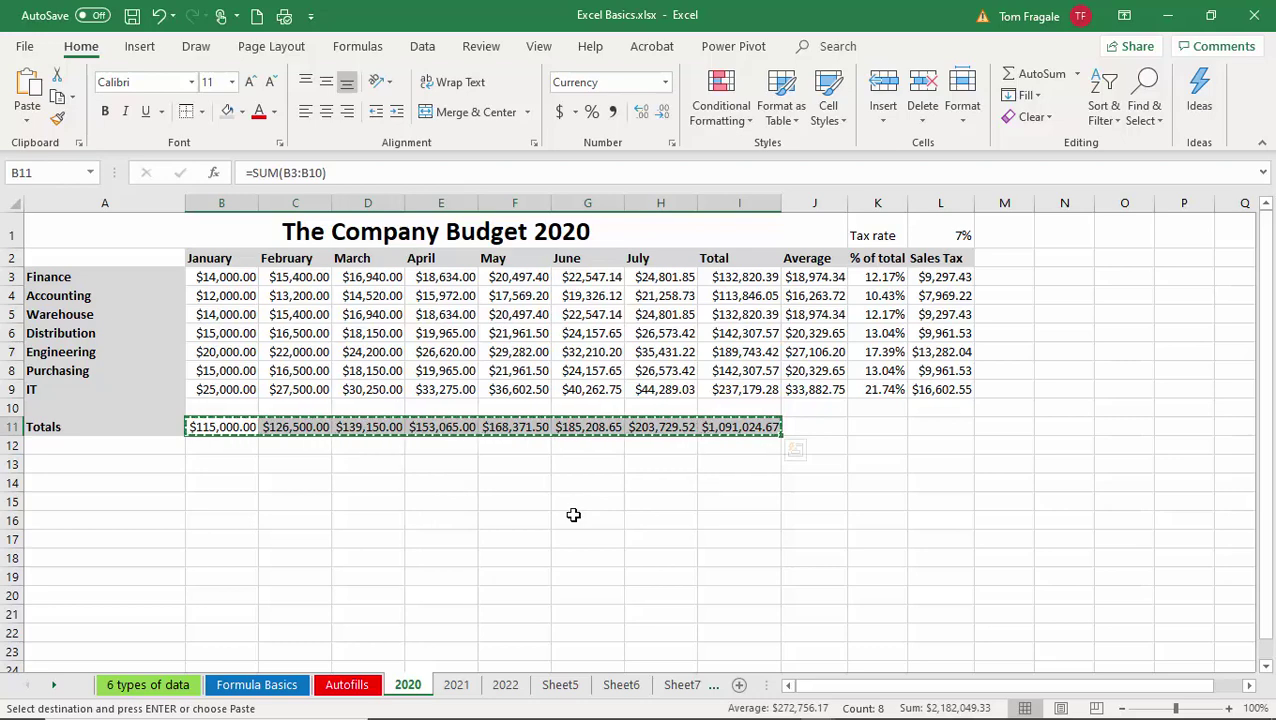
key("Escape")
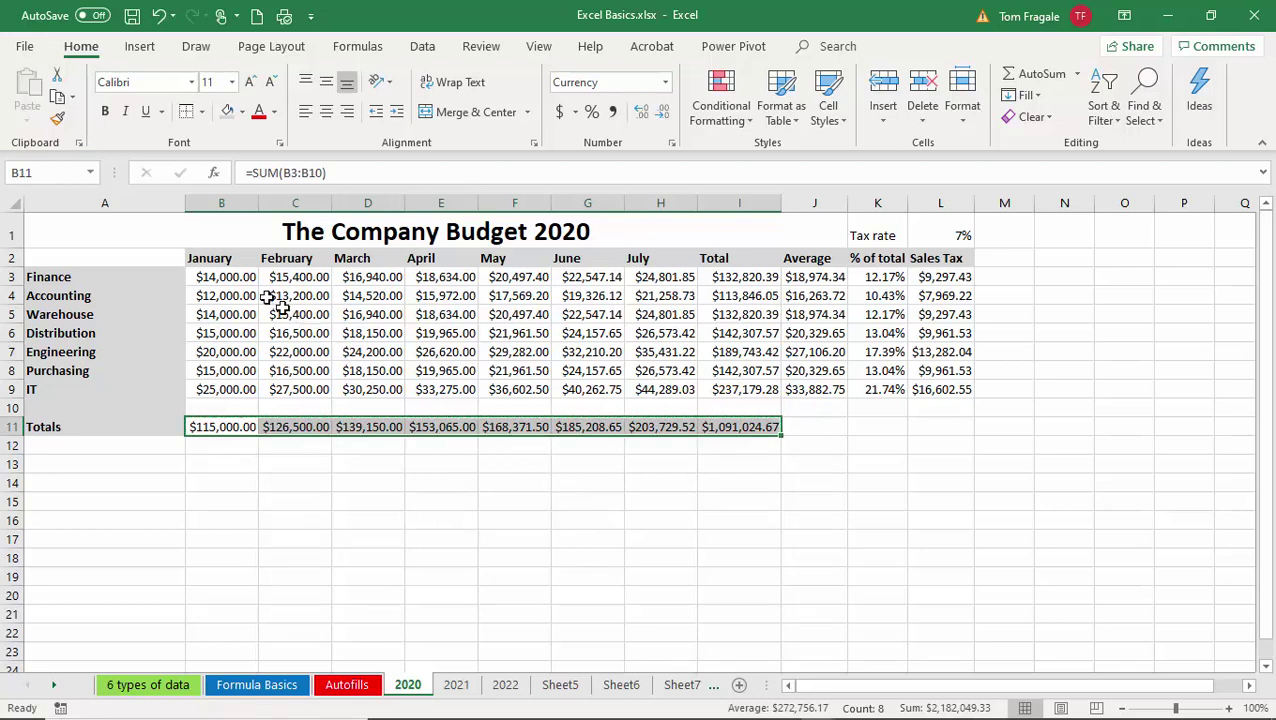
left_click(240, 281)
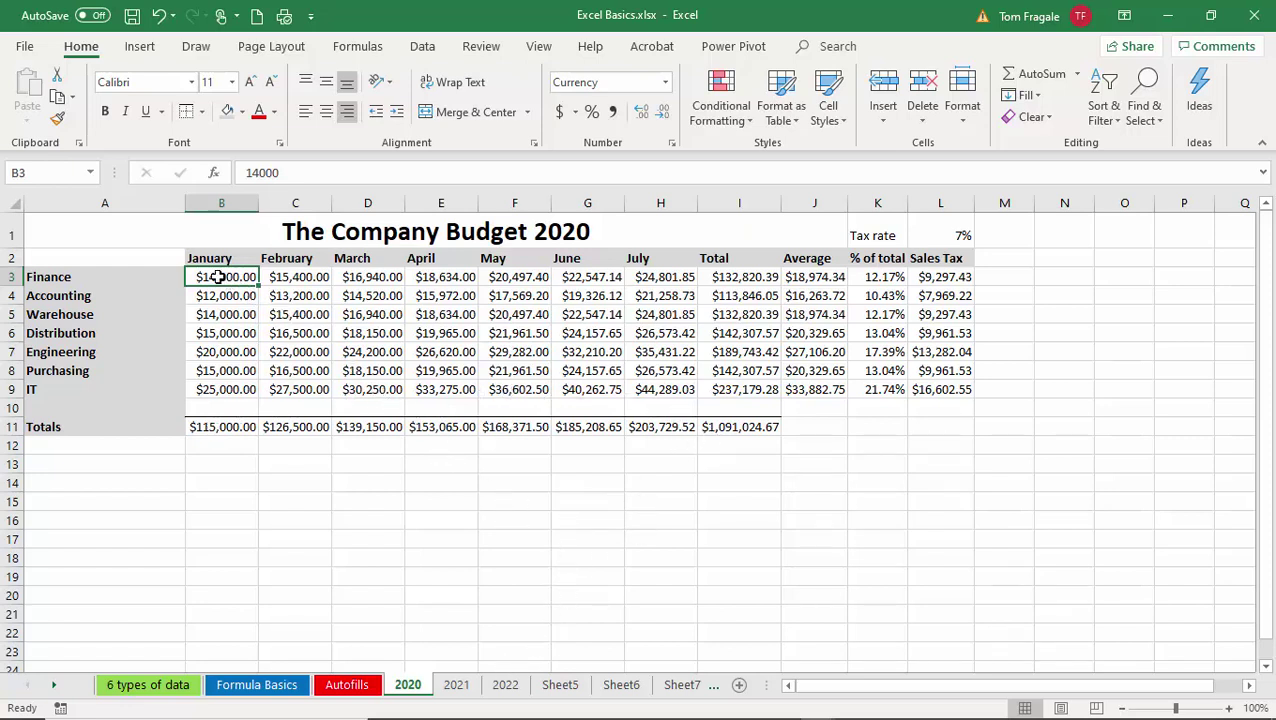
type("17")
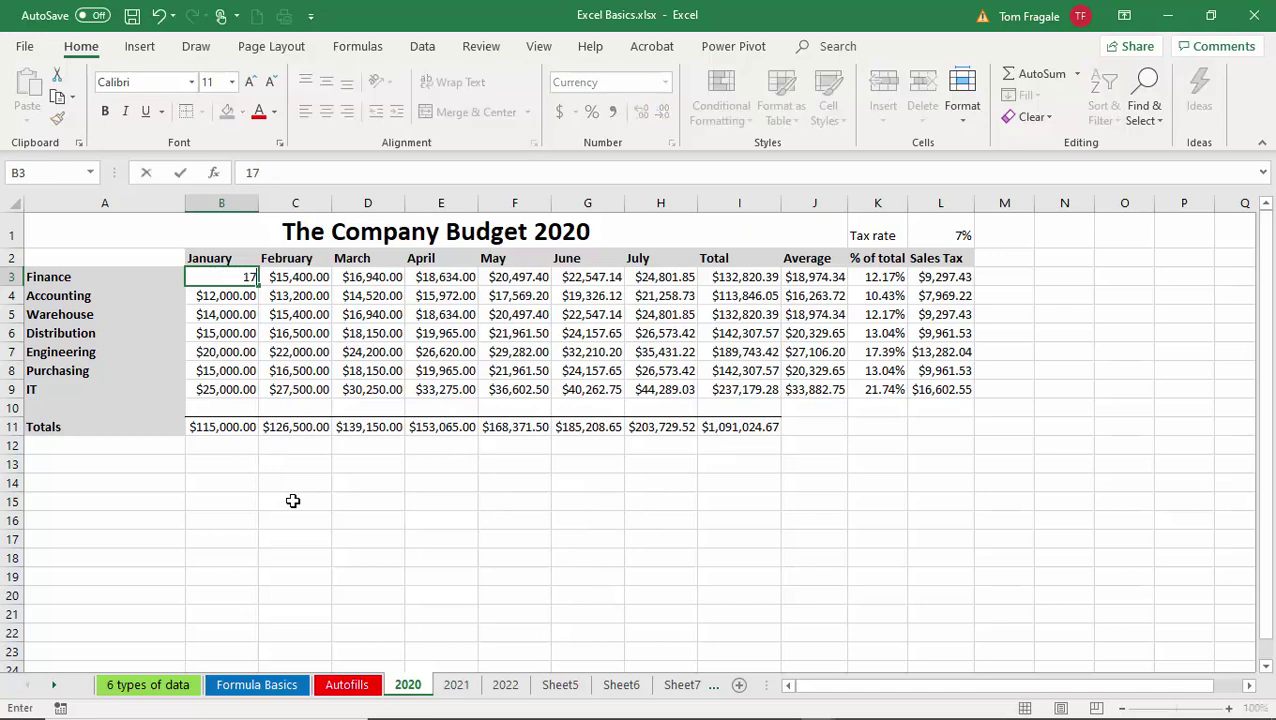
type("000")
key("Return")
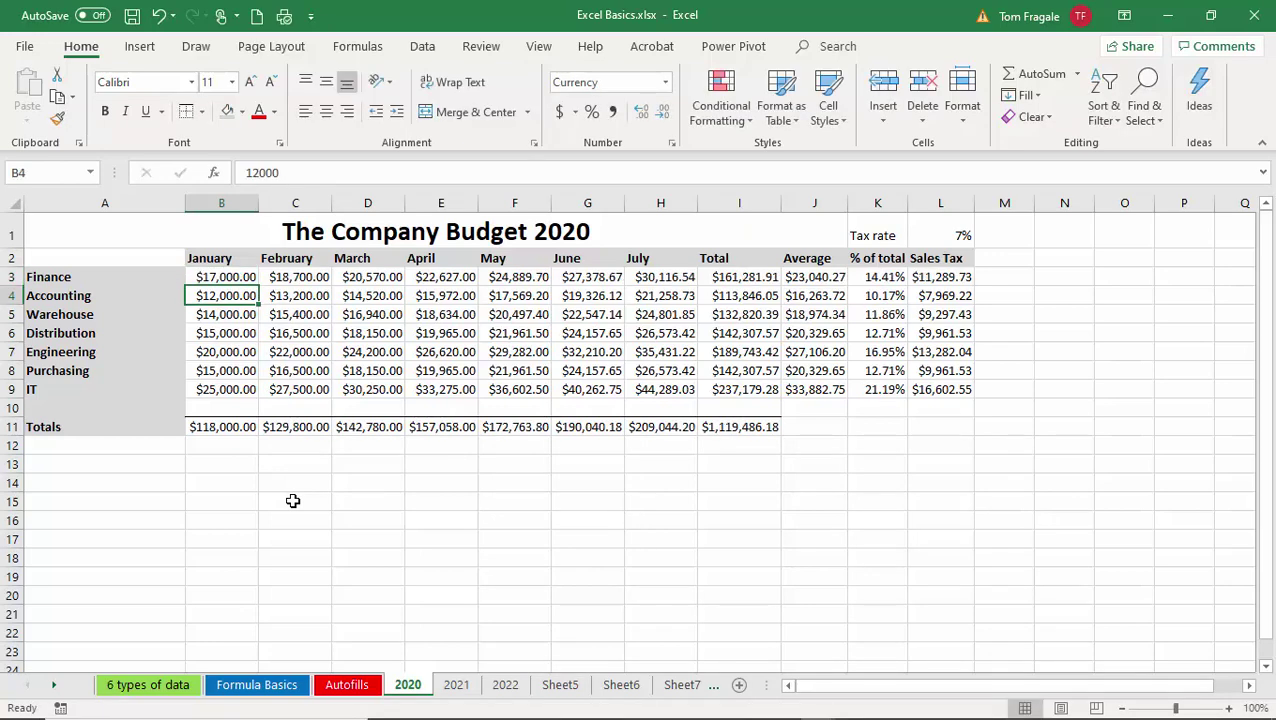
type("15000")
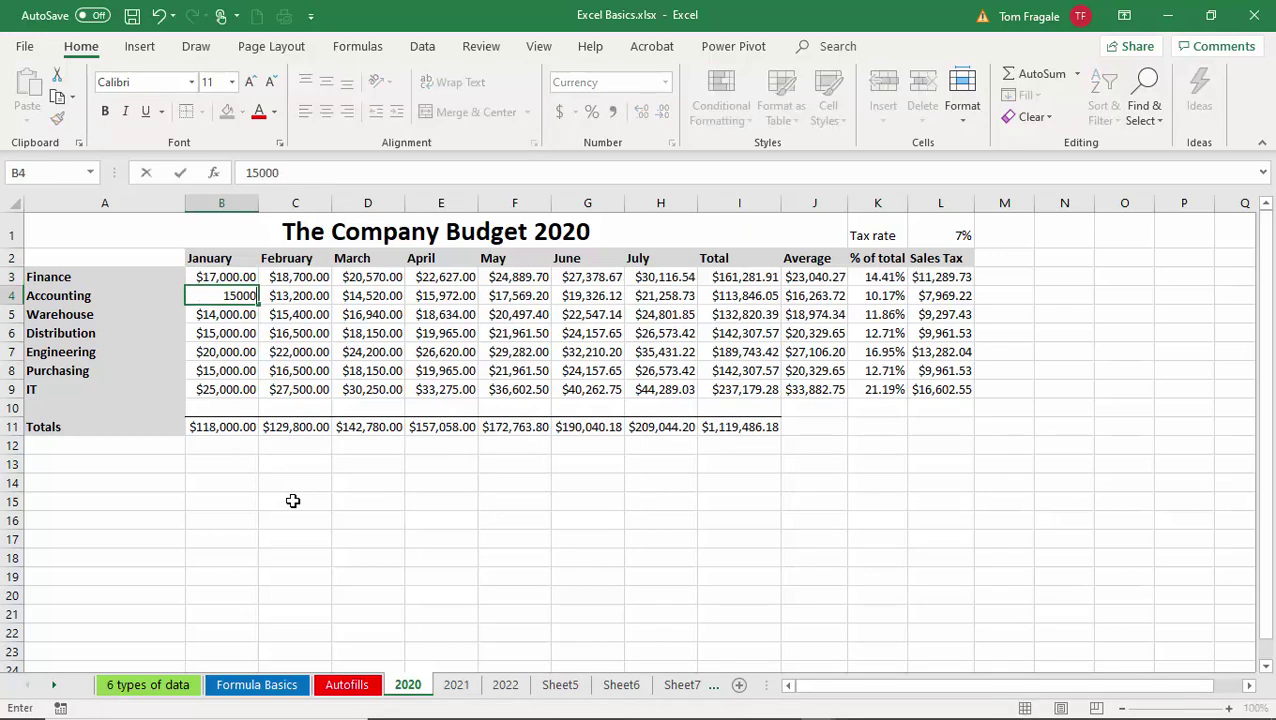
key("Return")
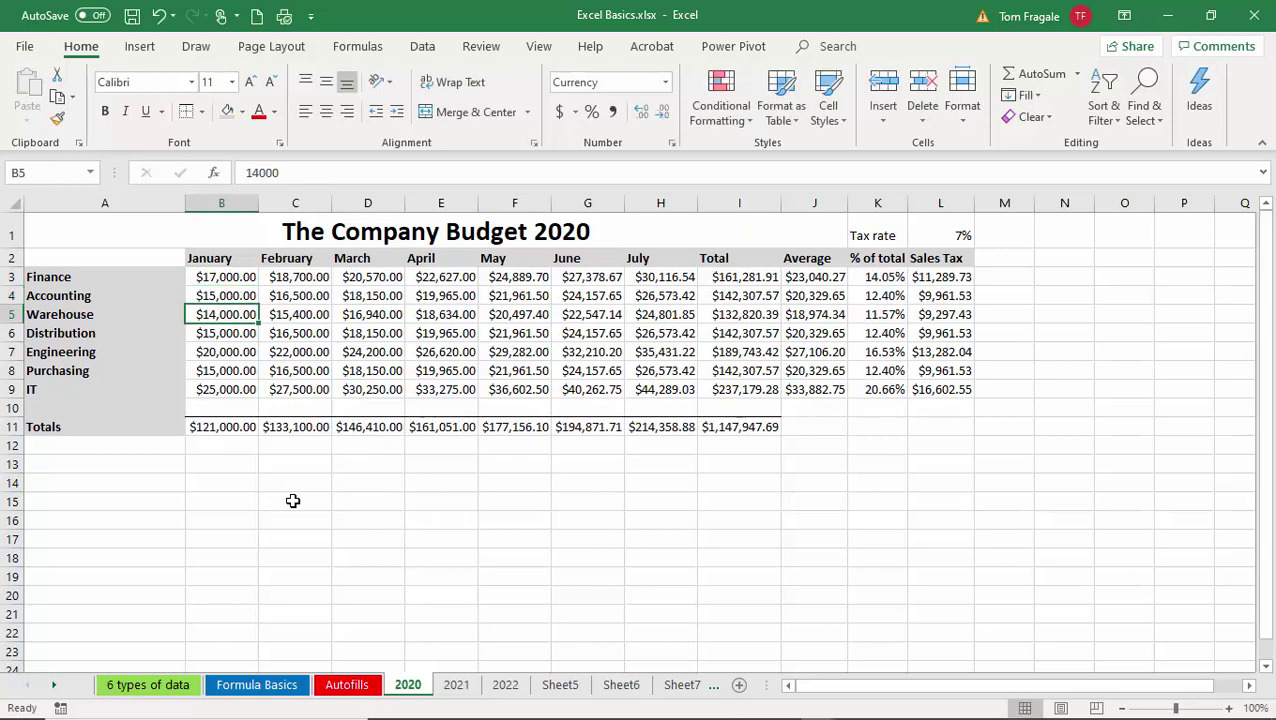
left_click(237, 430)
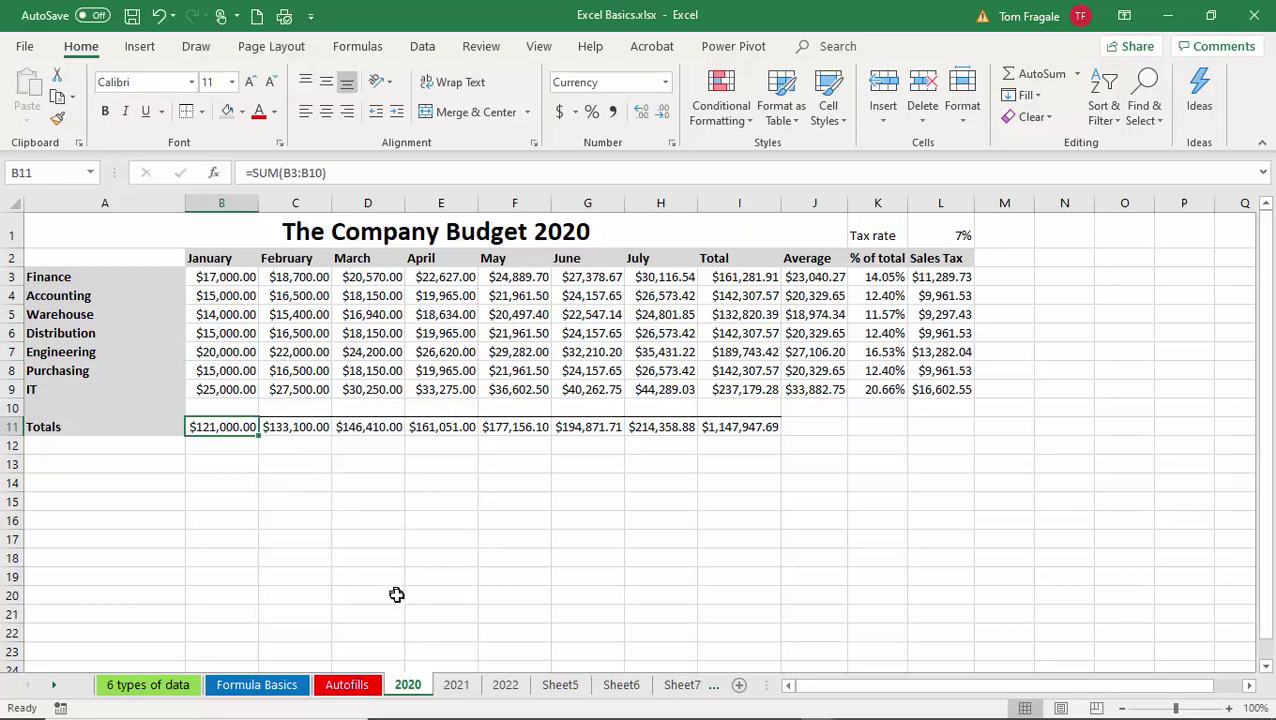
- Link cell B17 of the 2021 sheet to the overall total in cell I11 of the 2020 sheet
left_click(456, 686)
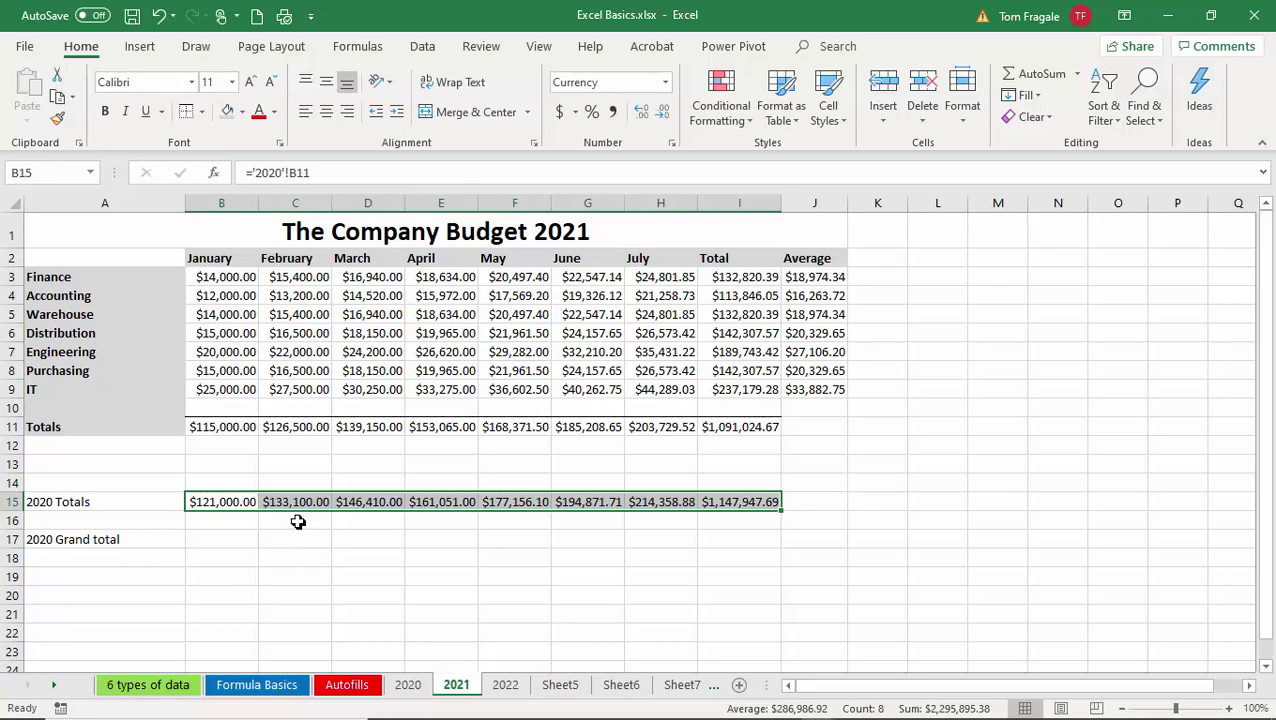
left_click(203, 543)
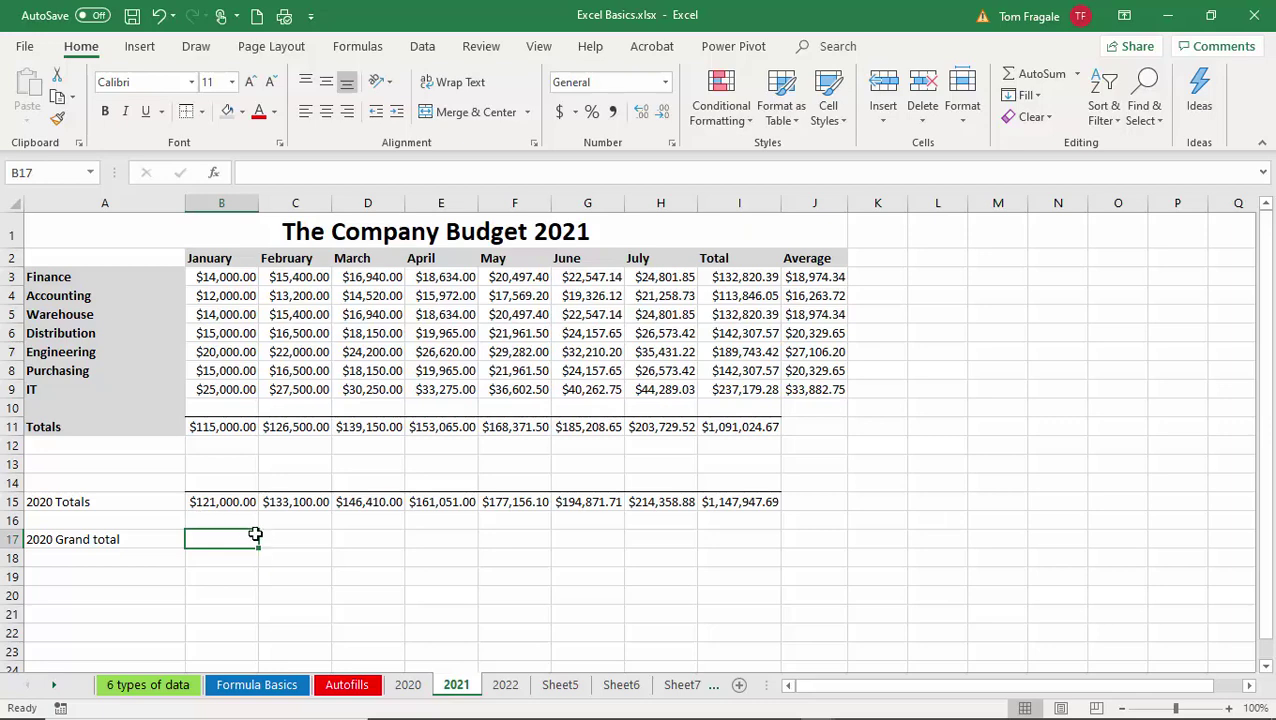
type("=")
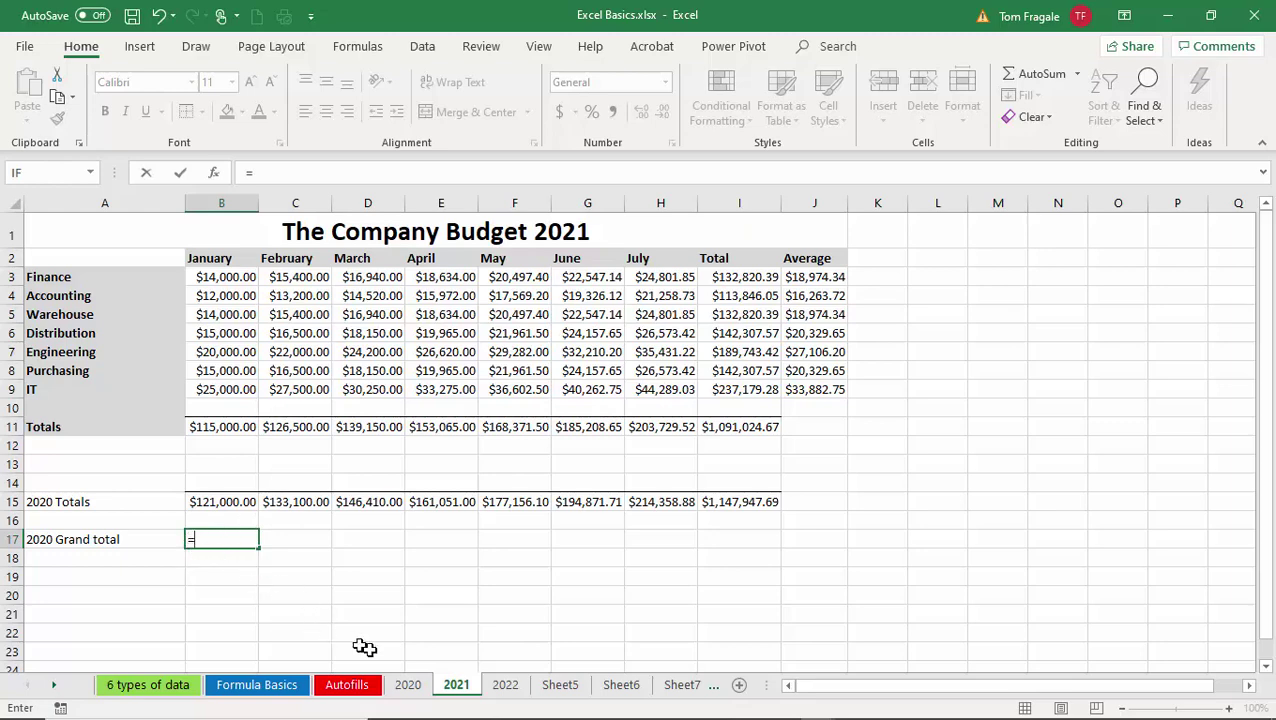
left_click(410, 688)
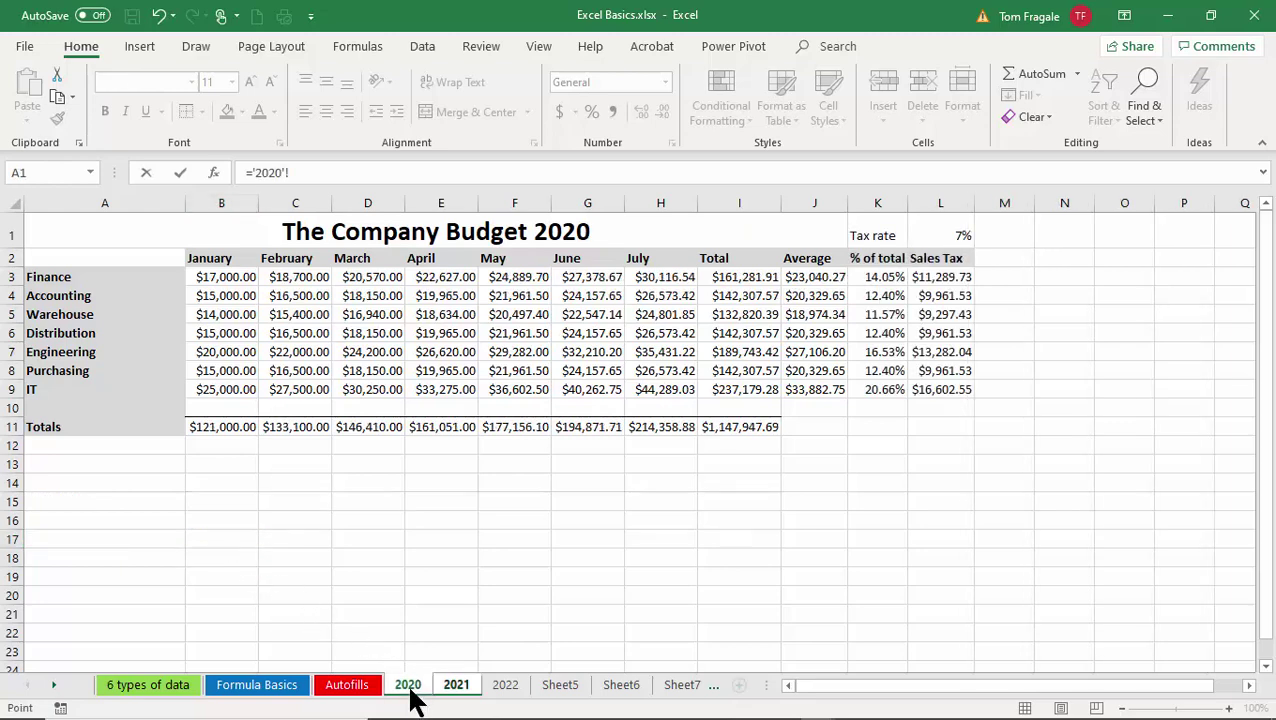
left_click(745, 427)
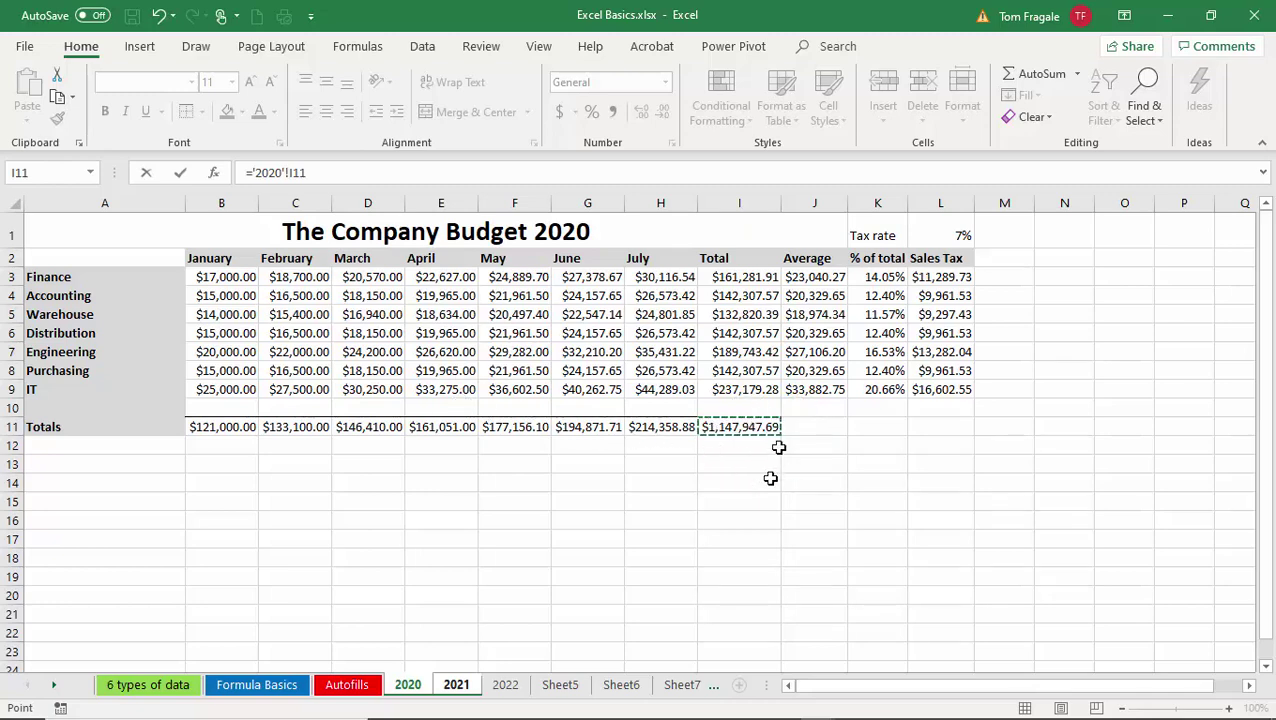
key("Return")
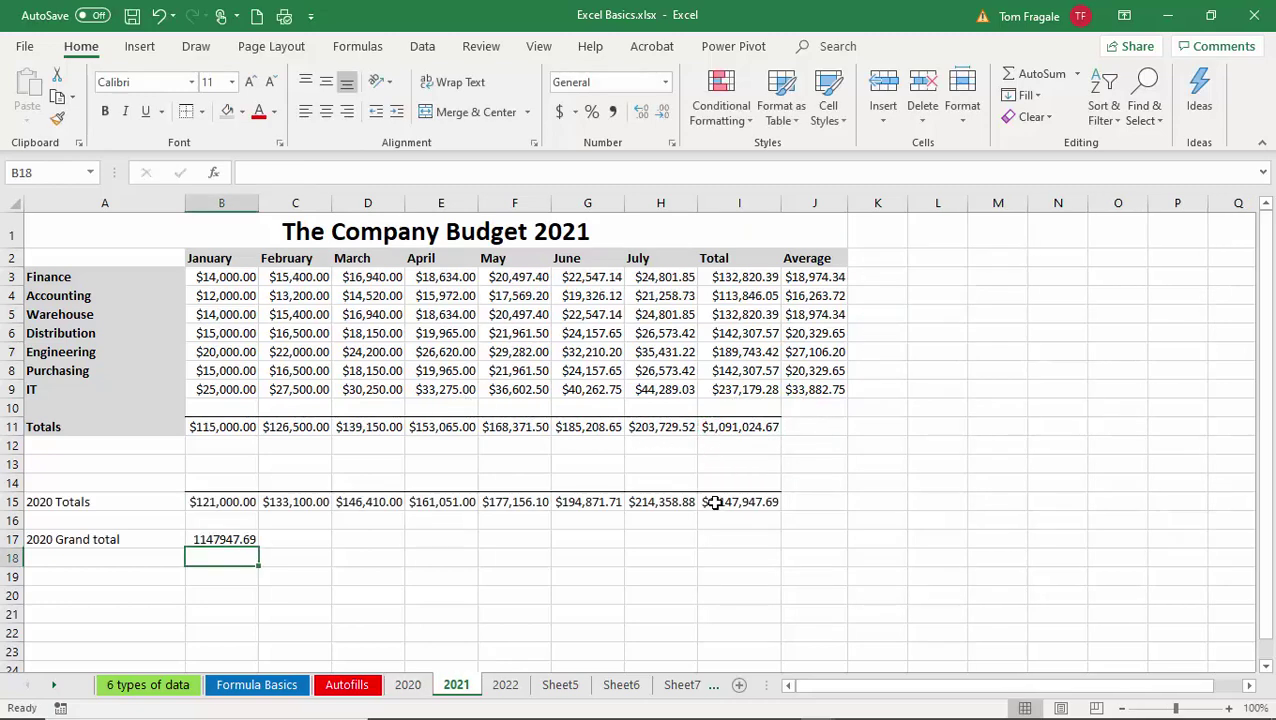
- Copy the formatting of B15 onto the grand total in B17 and autofit the width of column B
left_click(229, 540)
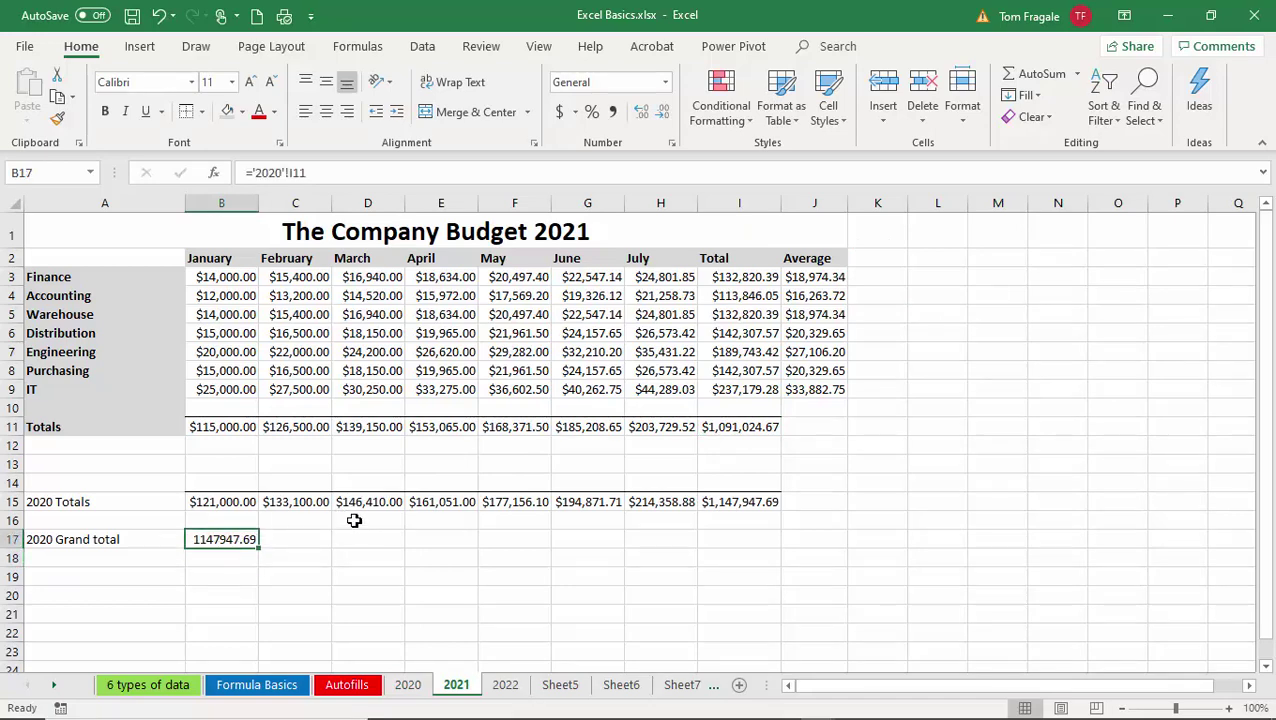
left_click(224, 503)
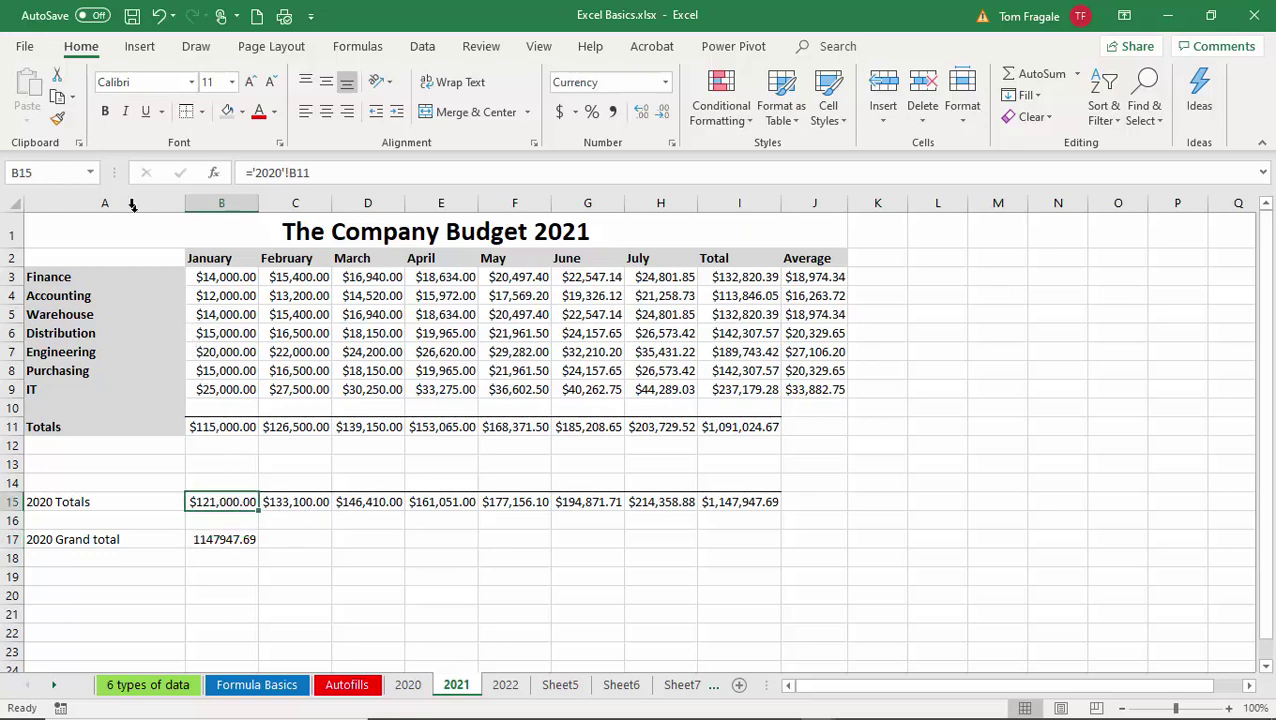
left_click(57, 118)
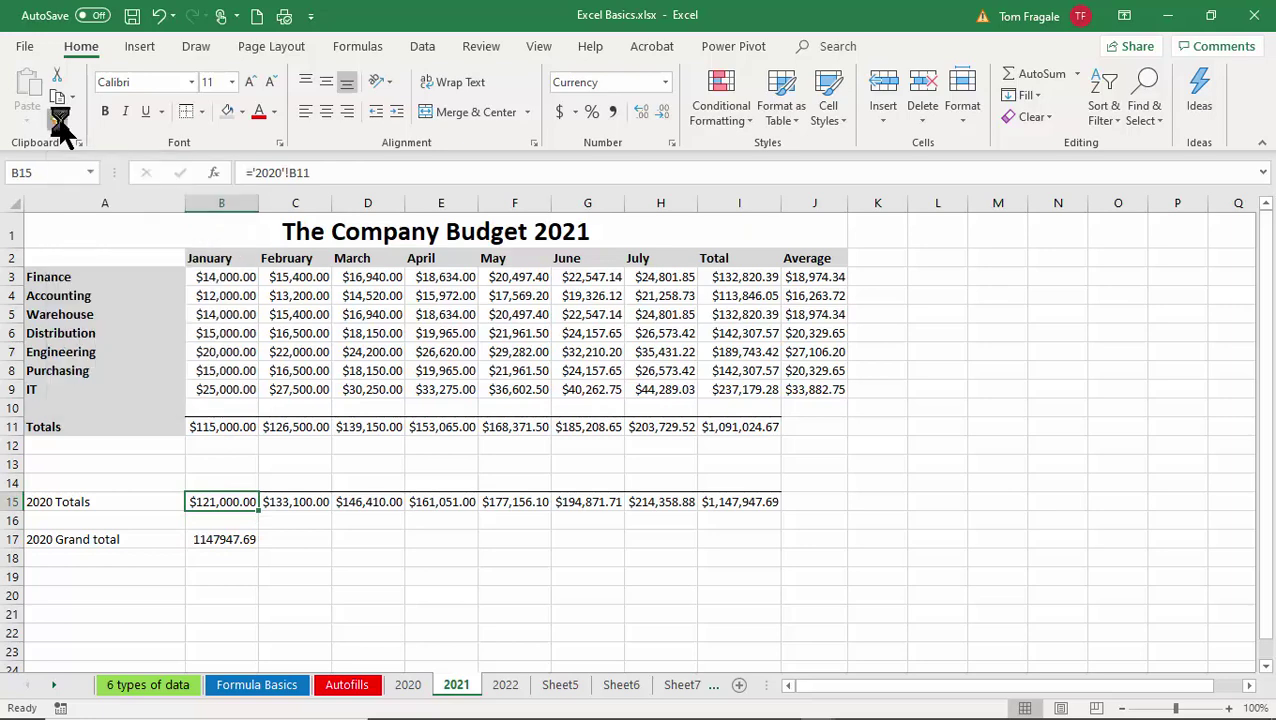
left_click(241, 533)
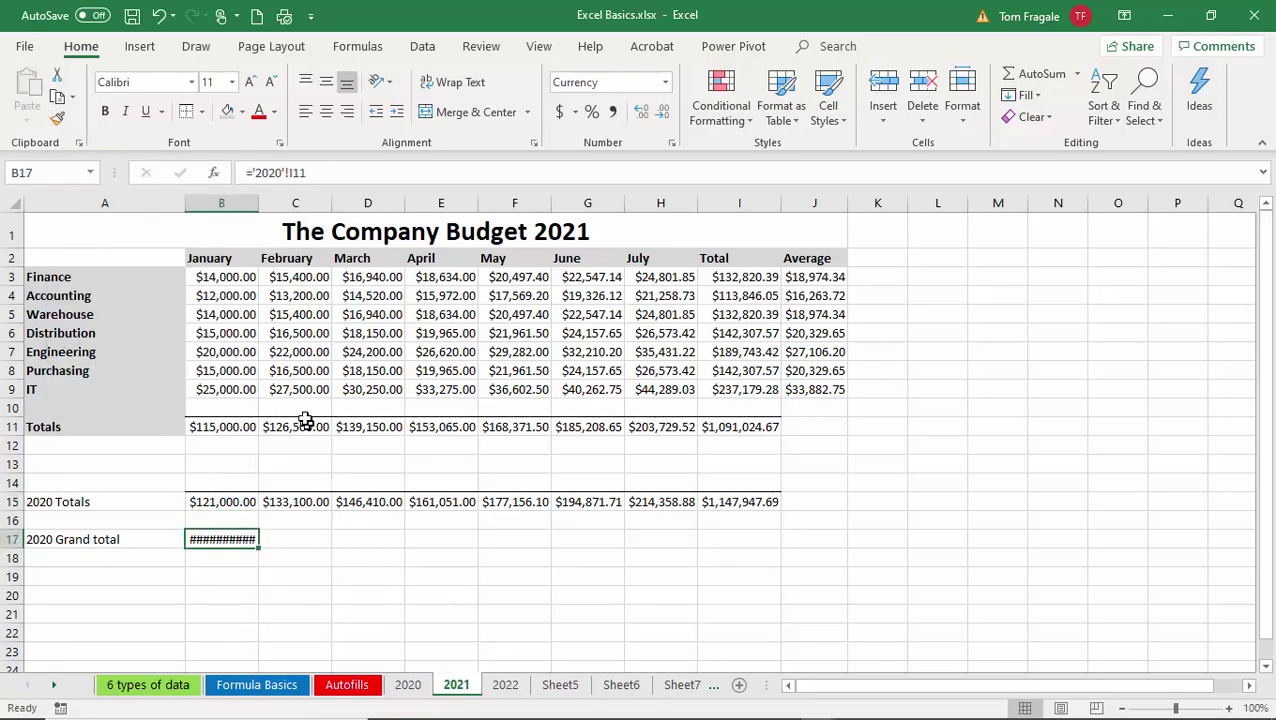
double_click(258, 204)
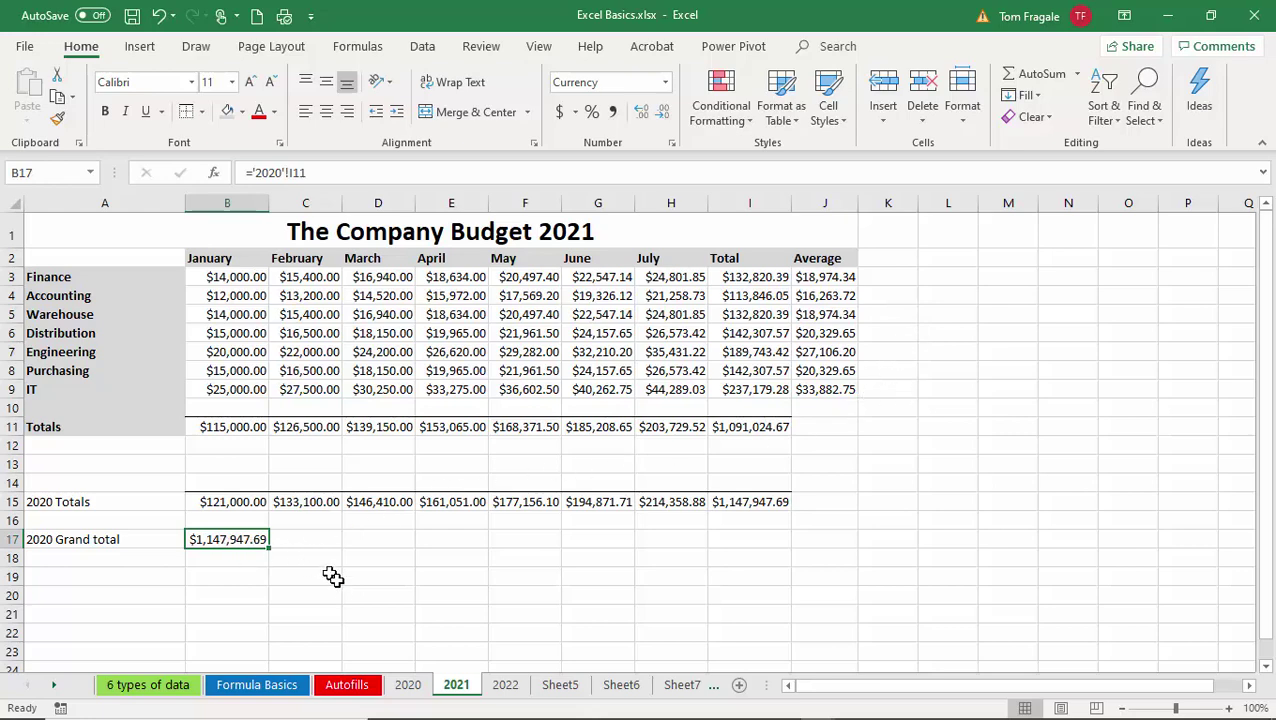
- Set January's Finance budget in cell B3 of the 2020 sheet to 20000
left_click(410, 692)
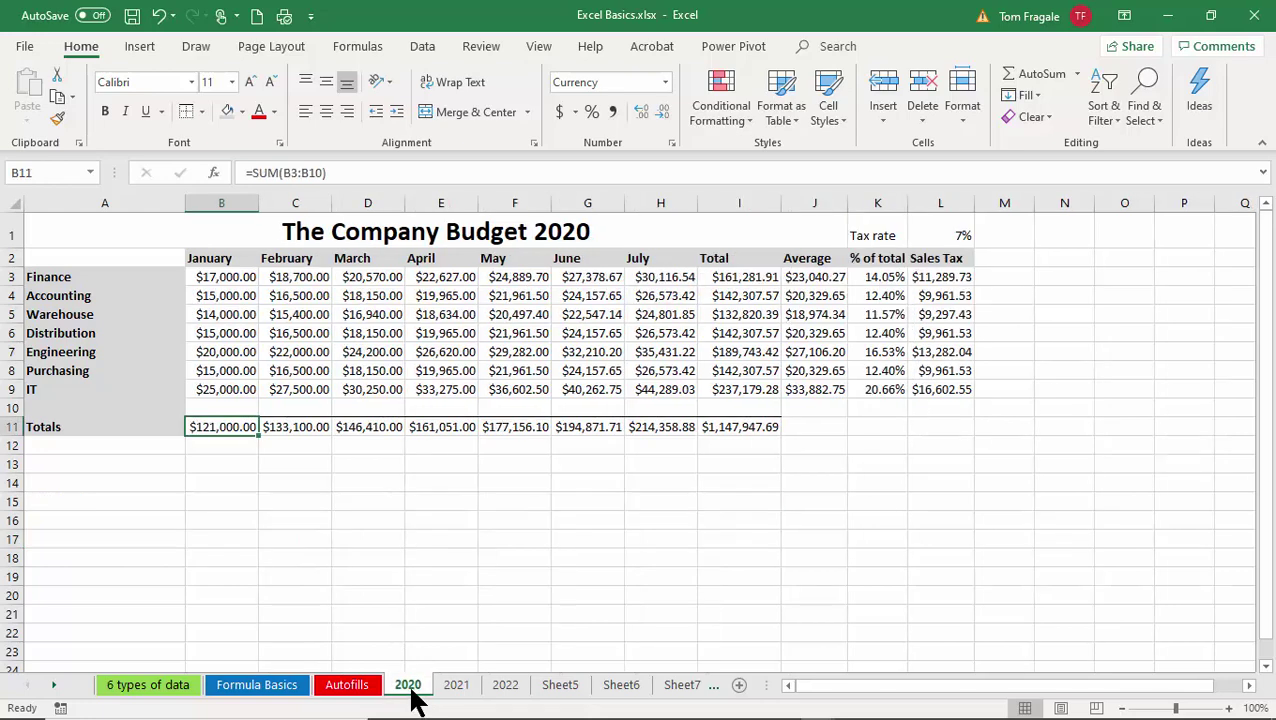
left_click(230, 281)
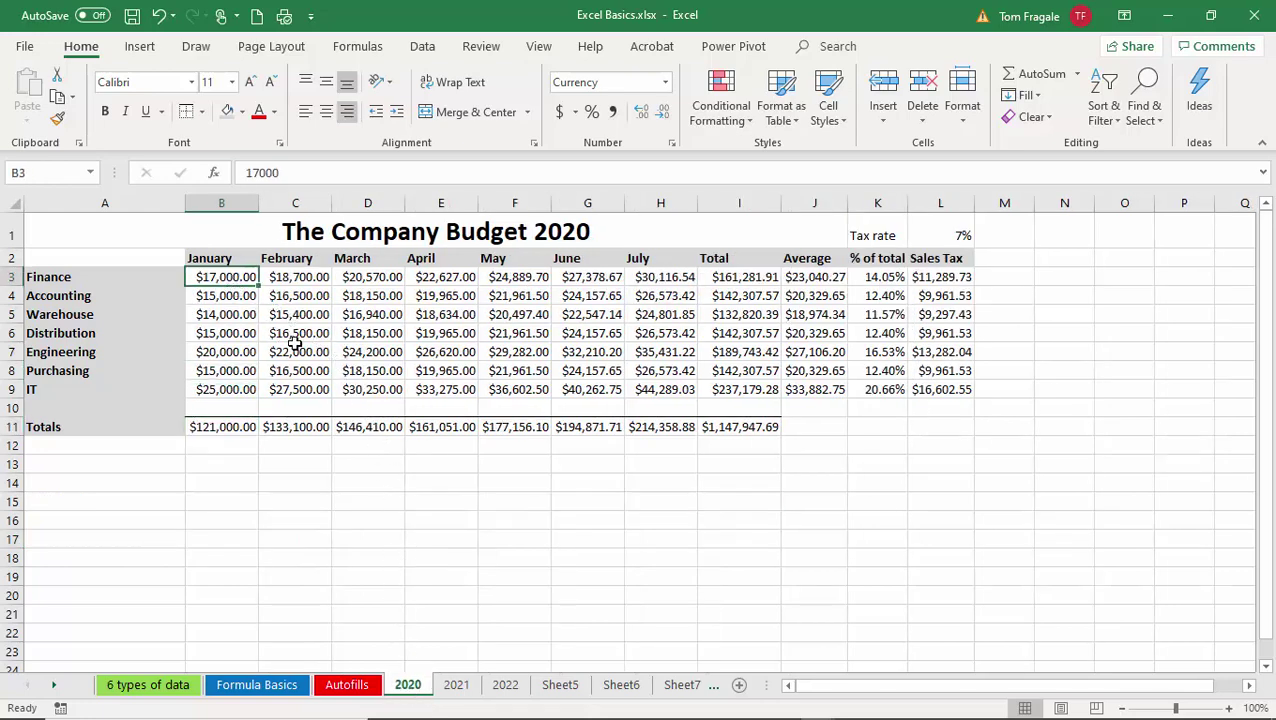
type("20000")
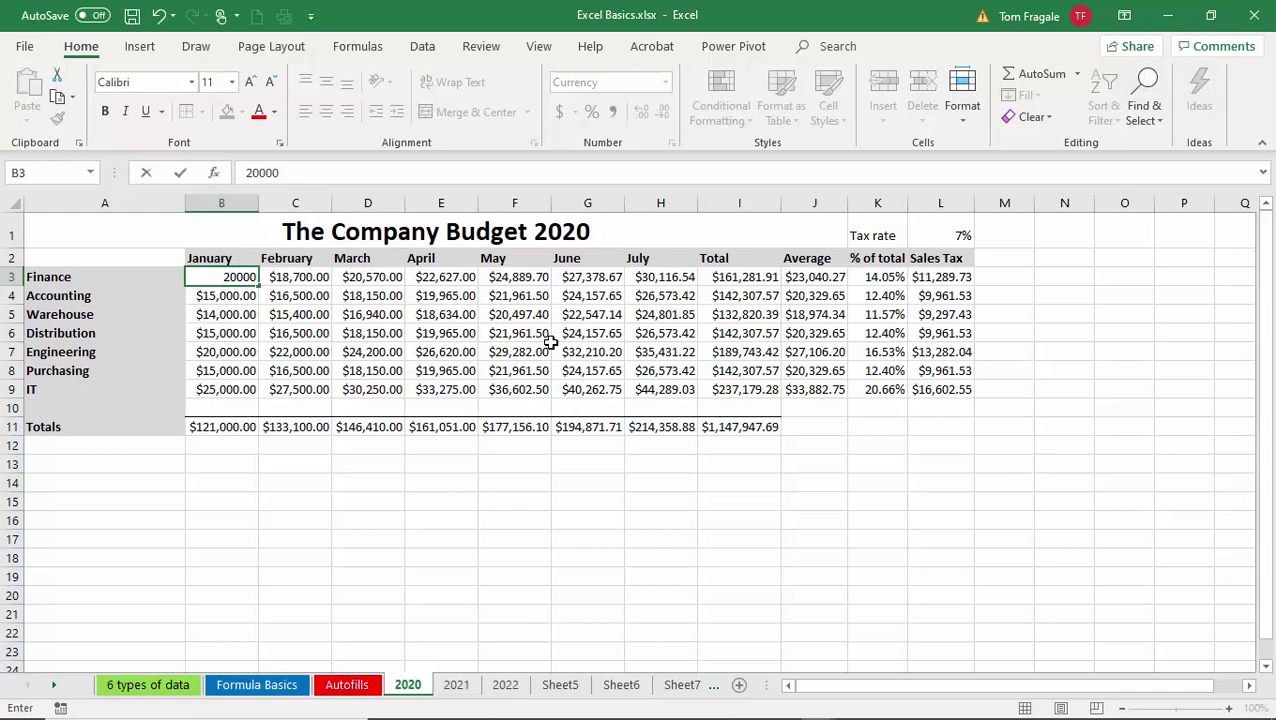
key("Return")
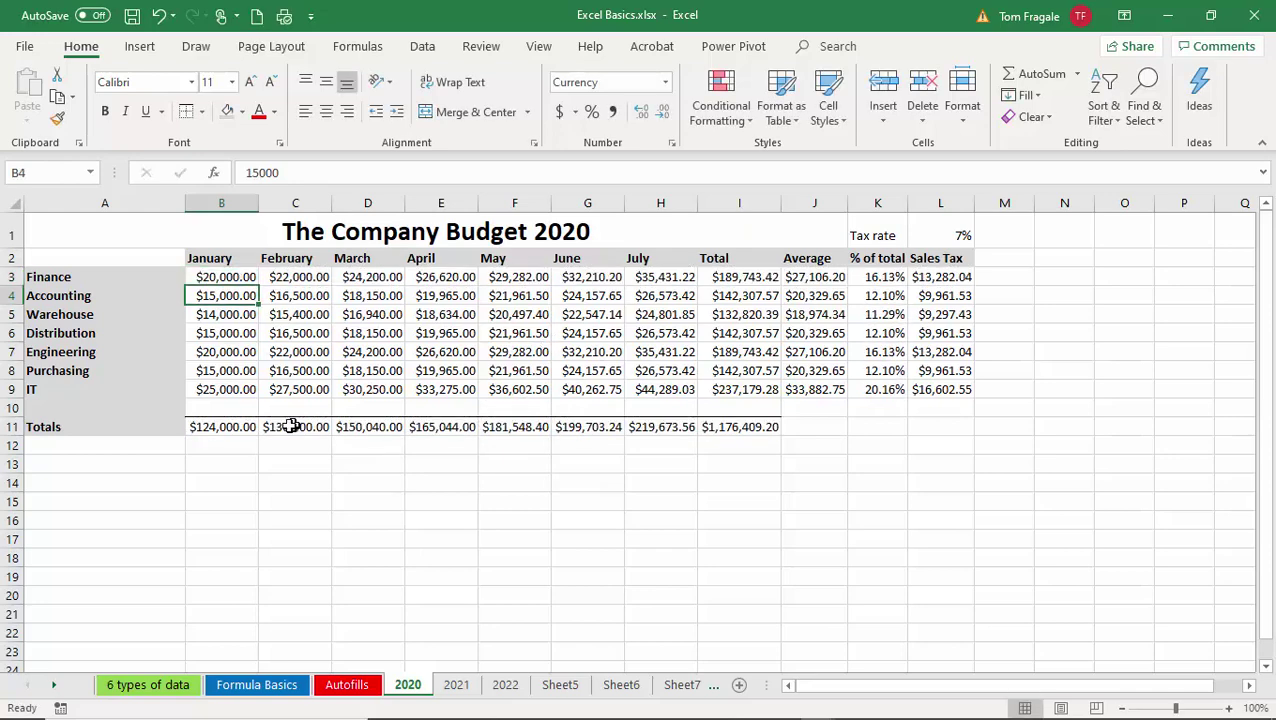
- Compare the 2020 sheet's totals in B11 and I11 with the linked cells B15, I15 and B17 on the 2021 sheet
left_click(230, 425)
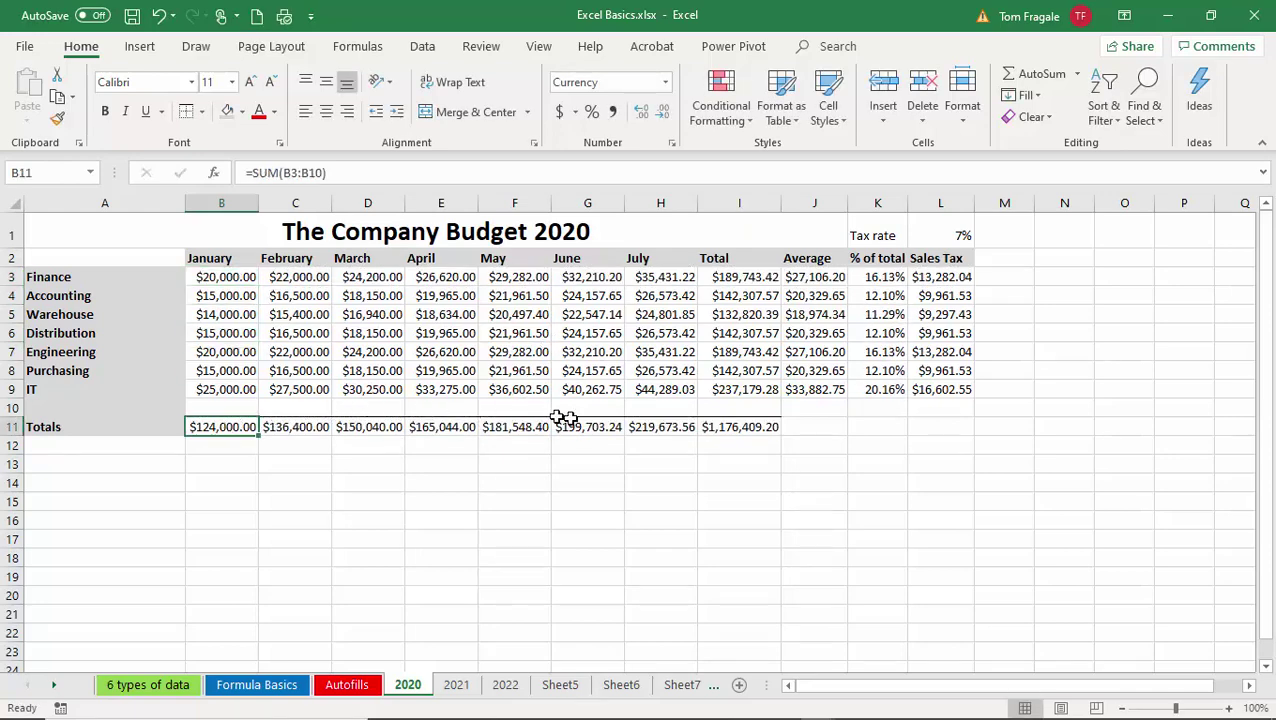
left_click(727, 426)
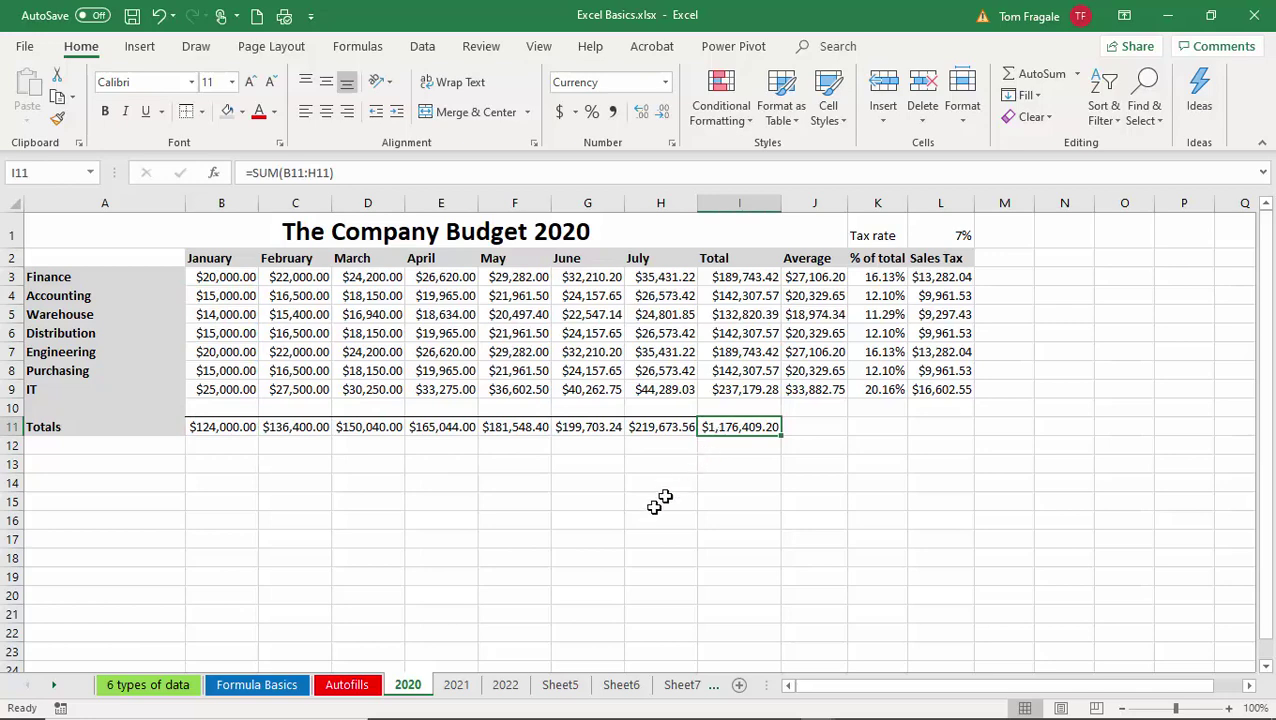
left_click(456, 688)
left_click(224, 505)
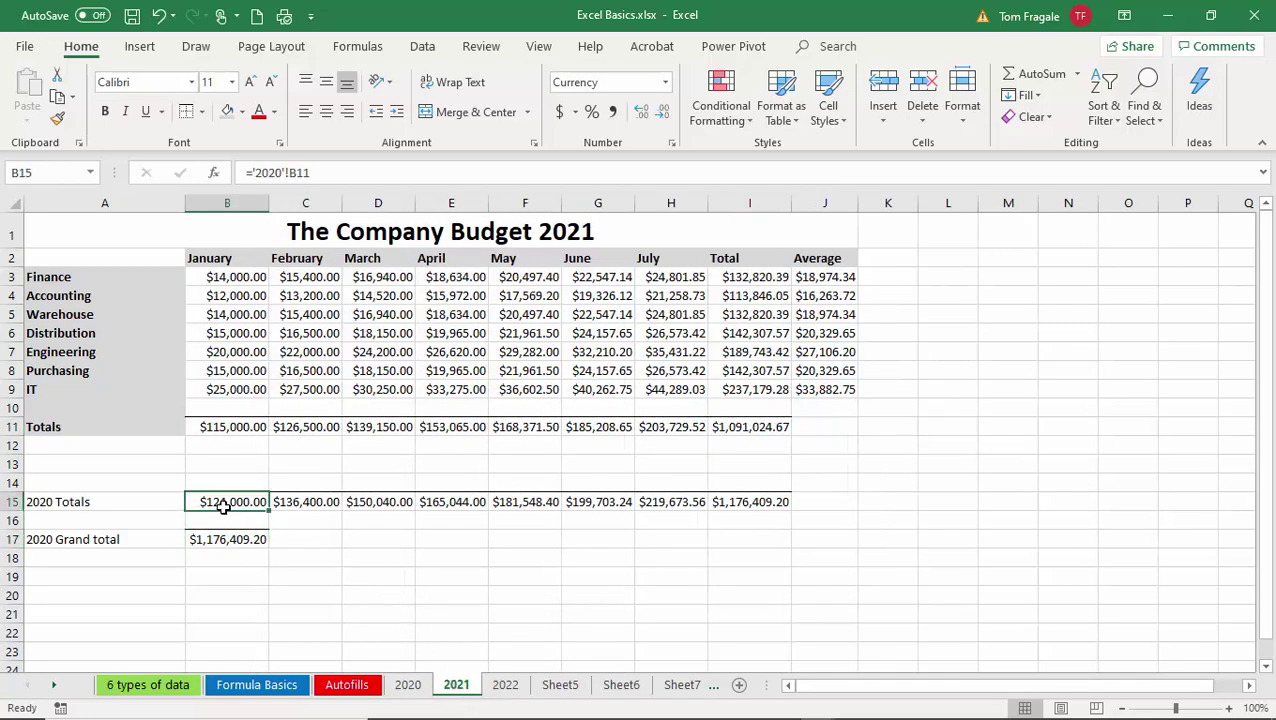
left_click(757, 501)
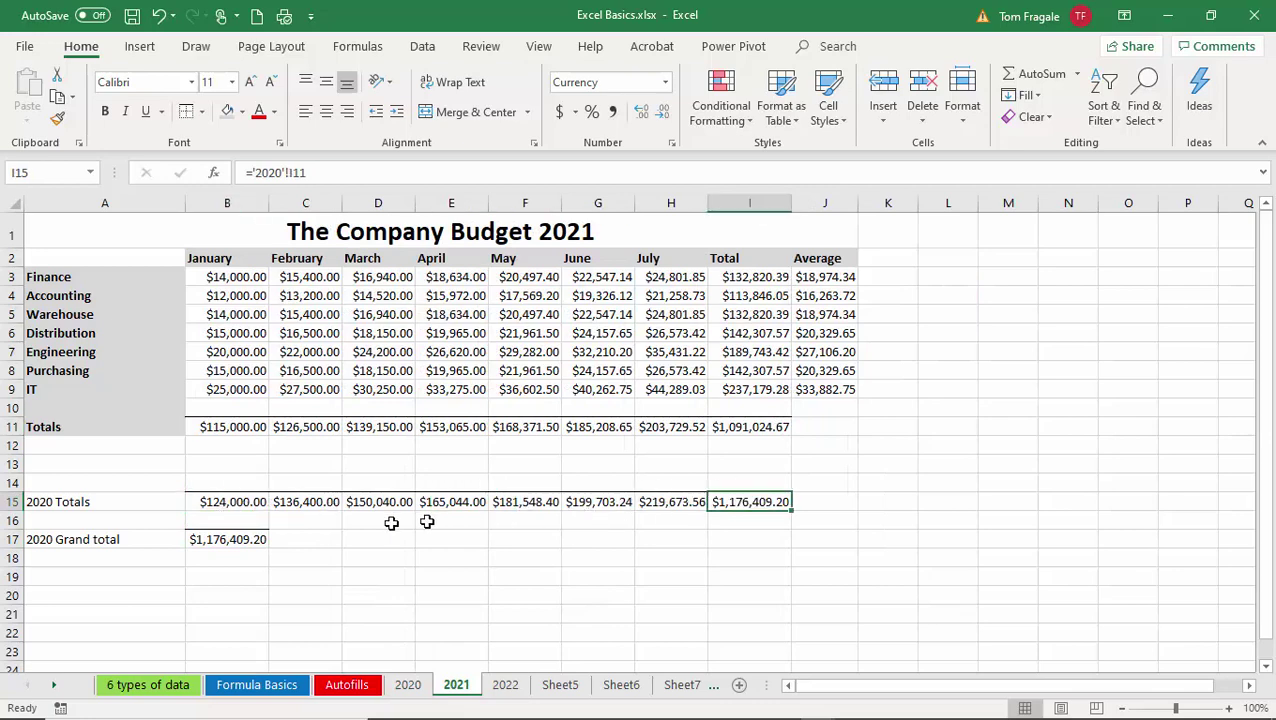
left_click(250, 538)
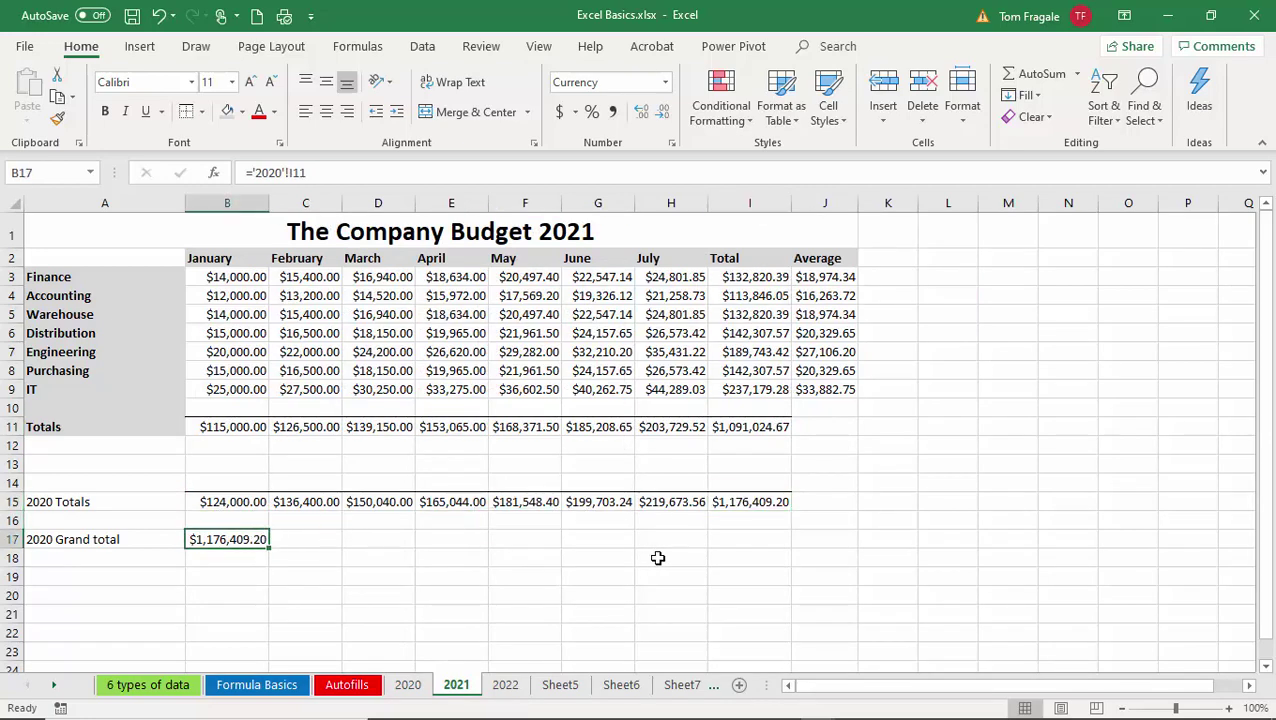